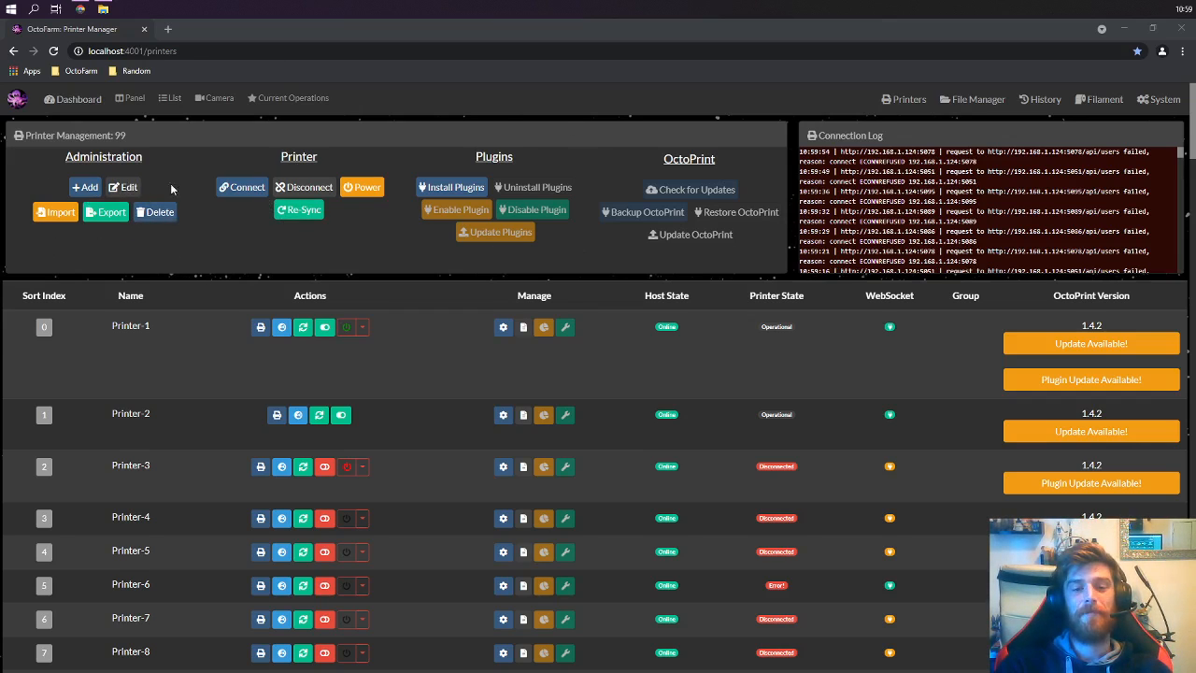
pyautogui.click(85, 188)
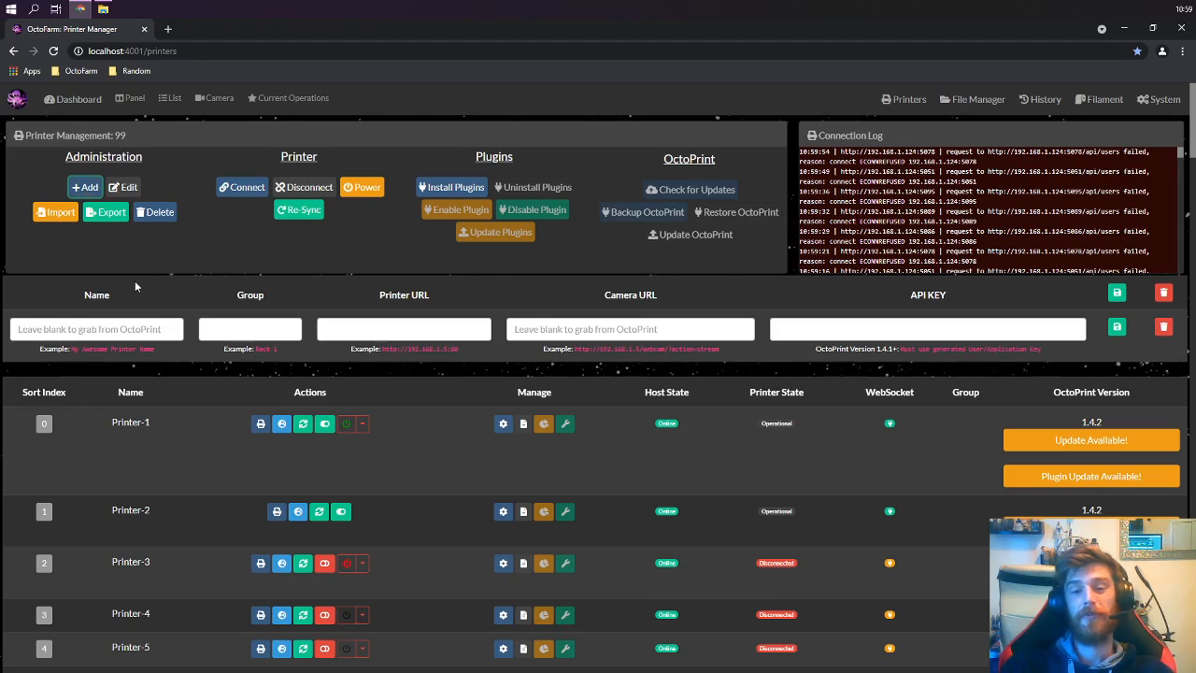
pyautogui.click(155, 329)
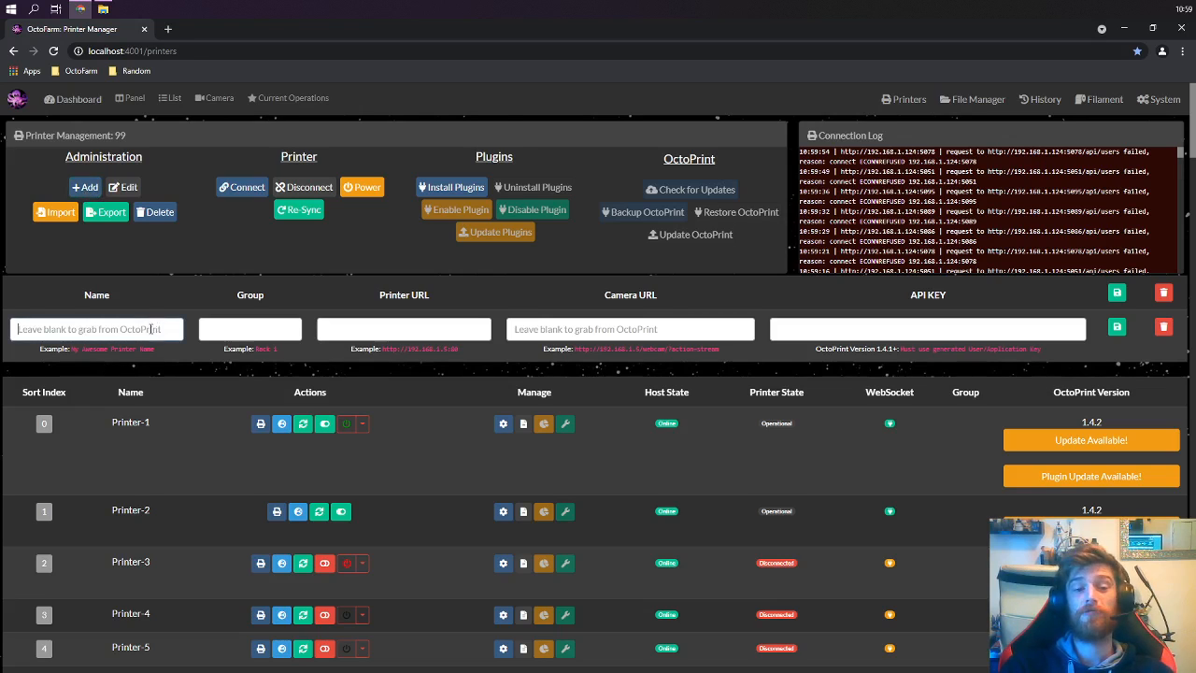
pyautogui.click(394, 329)
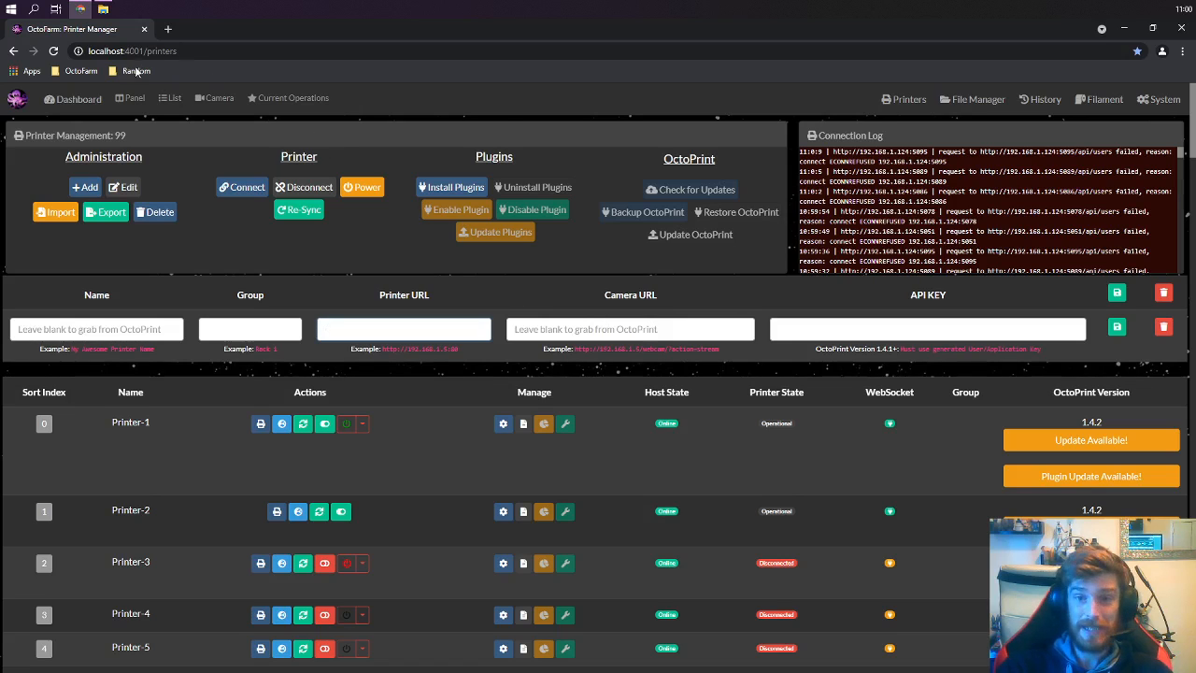
pyautogui.click(218, 56)
pyautogui.hotkey('ctrl', 'a')
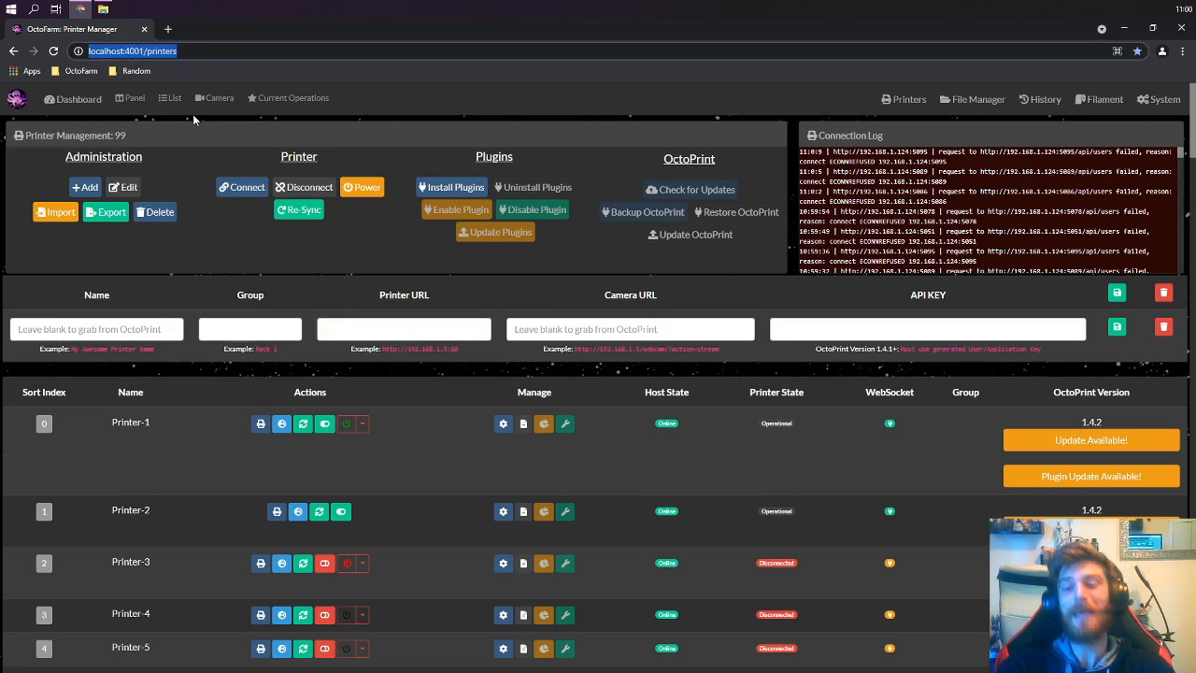
pyautogui.hotkey('ctrl', 'c')
pyautogui.click(439, 328)
pyautogui.hotkey('ctrl', 'v')
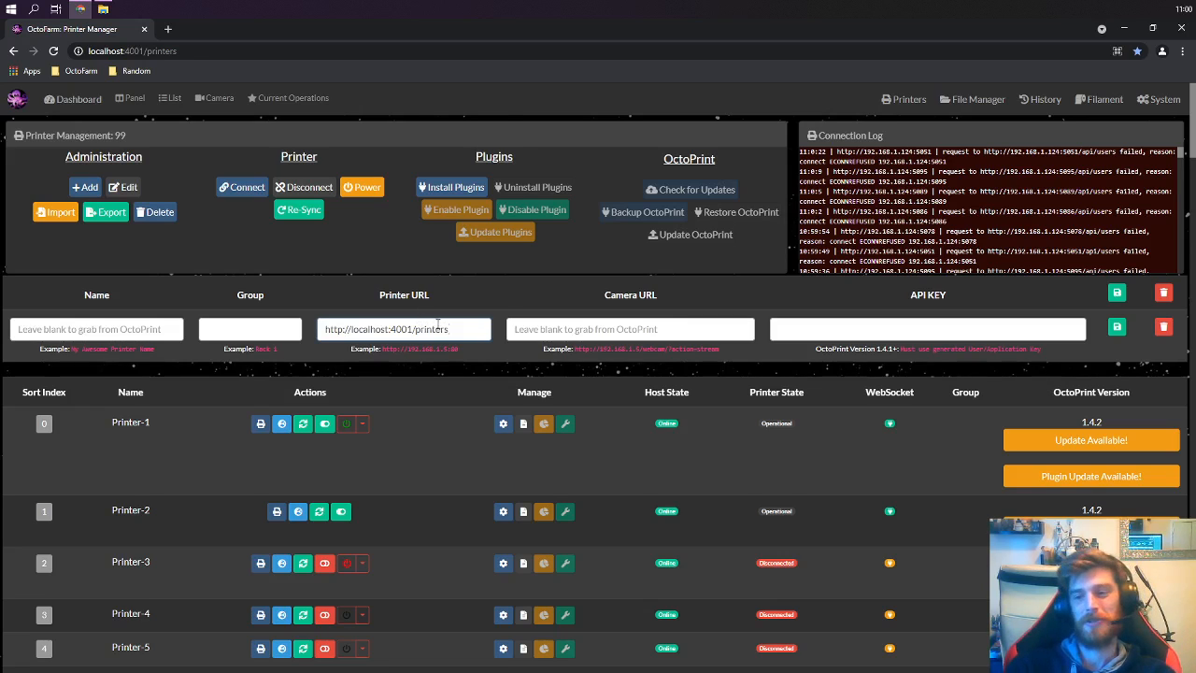
pyautogui.hotkey('ctrl', 'a')
pyautogui.press('BackSpace')
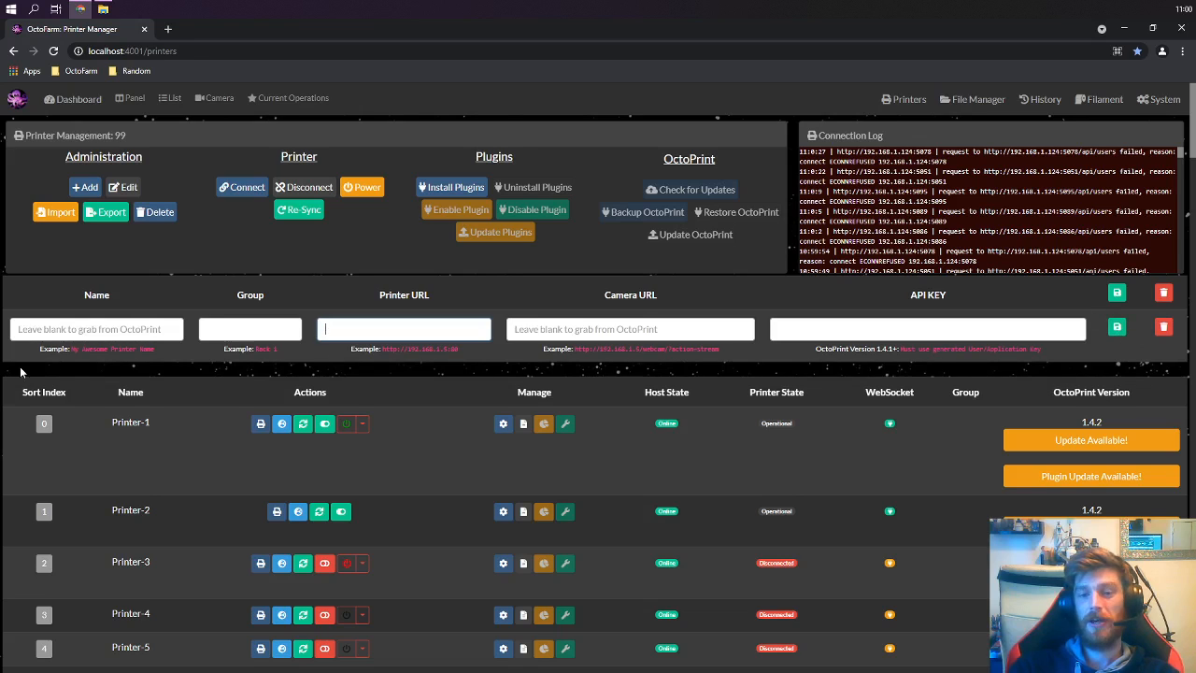
# Step: Read the example hints under the new-printer fields, including the API key requirement, and discard the blank entry
pyautogui.moveTo(30, 347); pyautogui.dragTo(977, 351)
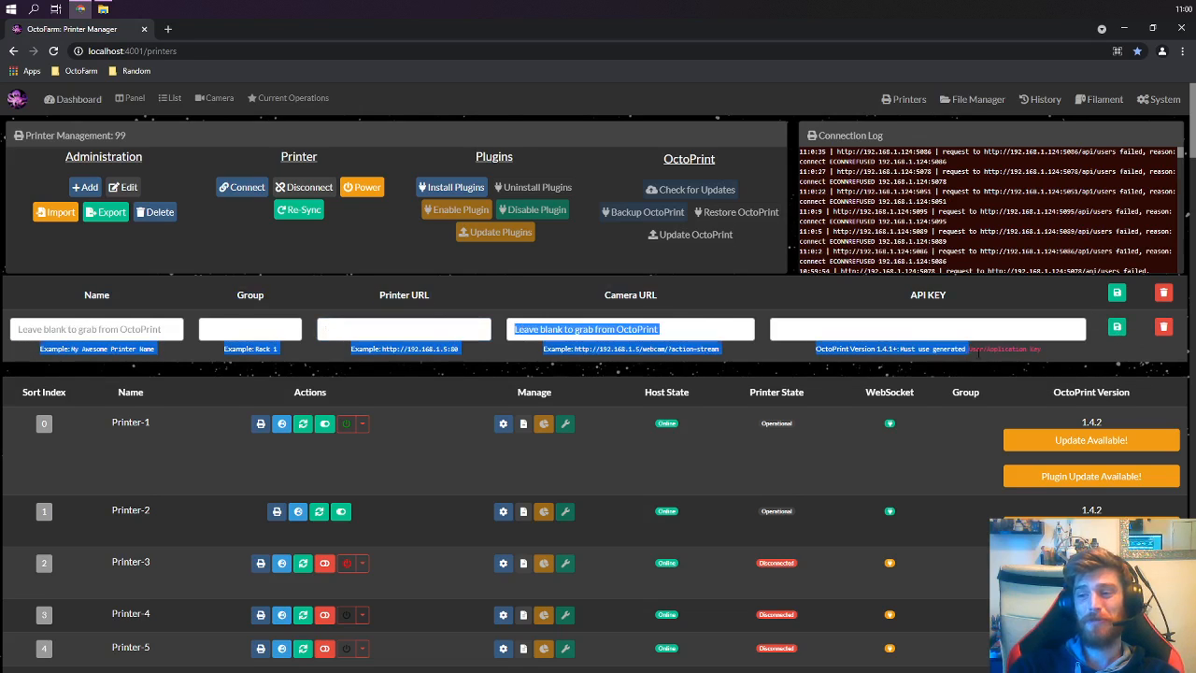
pyautogui.click(978, 352)
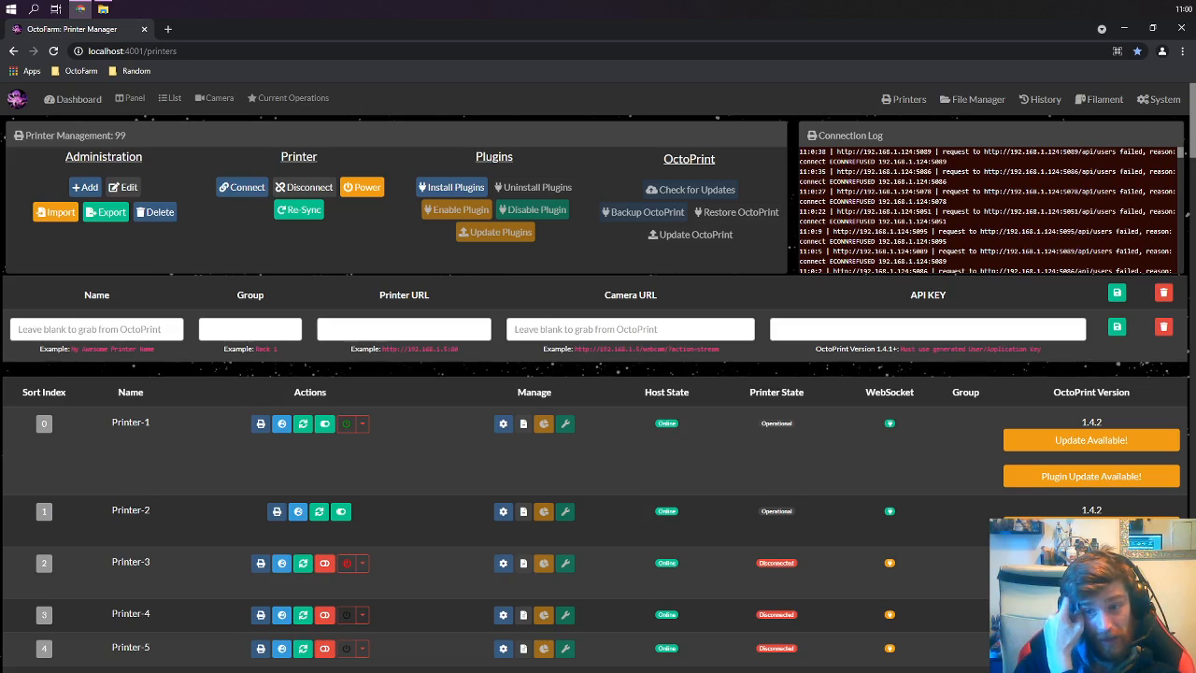
pyautogui.moveTo(811, 350); pyautogui.dragTo(1041, 350)
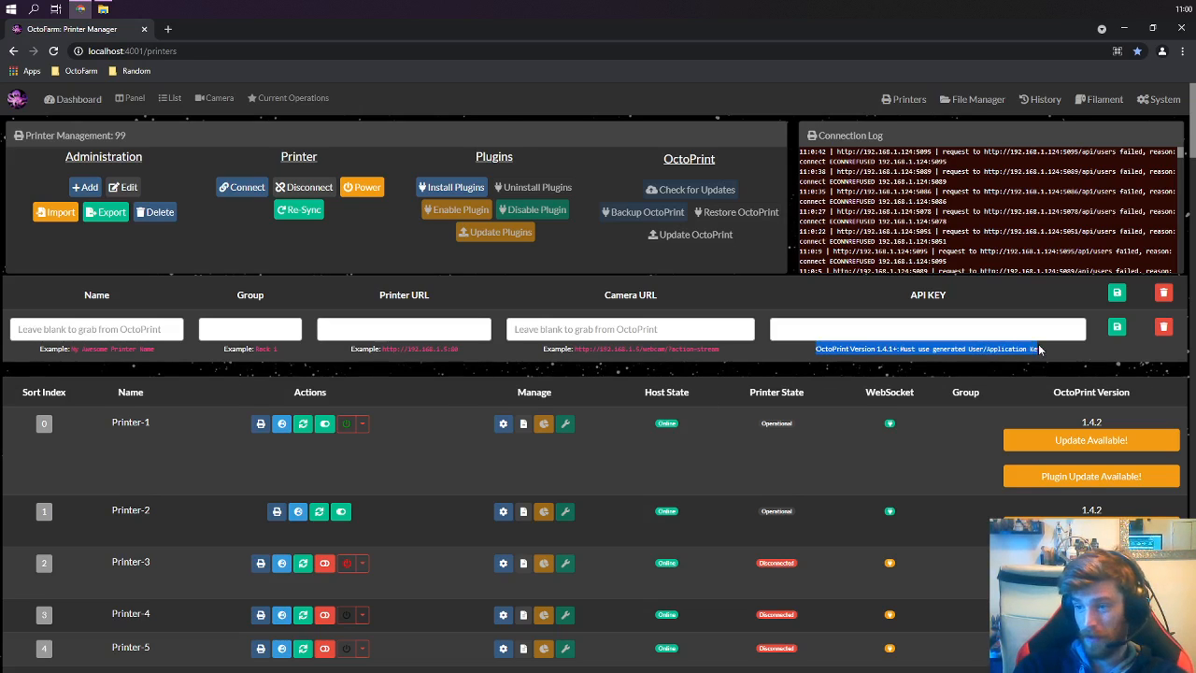
pyautogui.click(1060, 355)
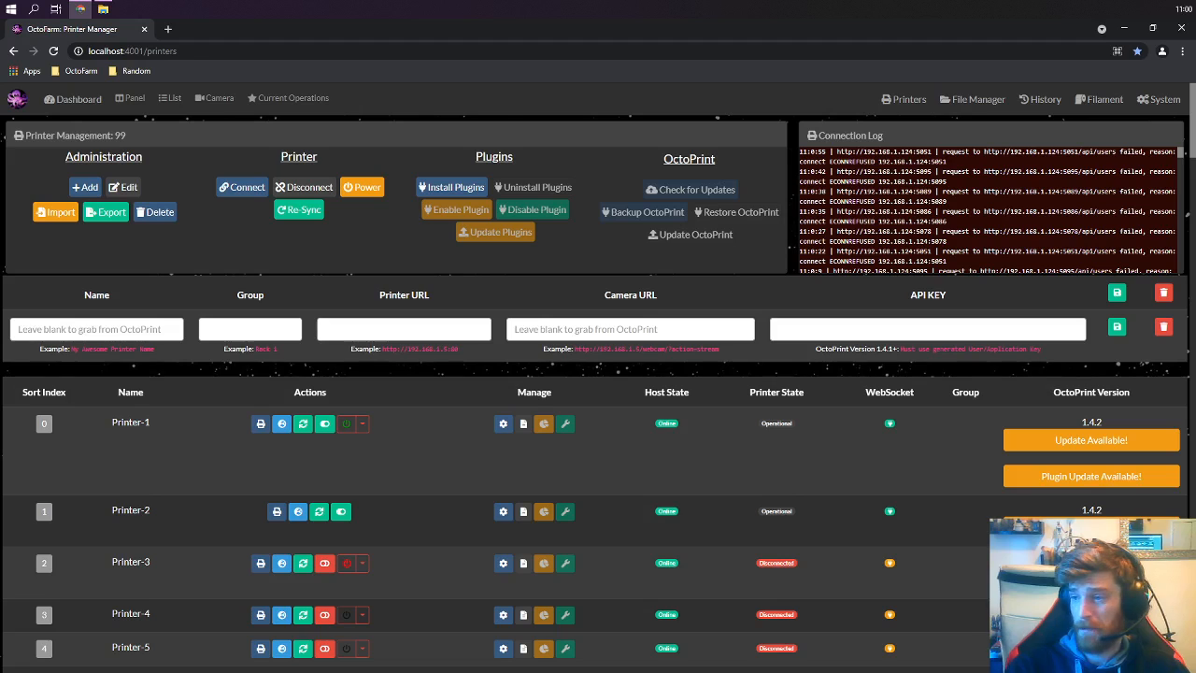
pyautogui.click(1164, 295)
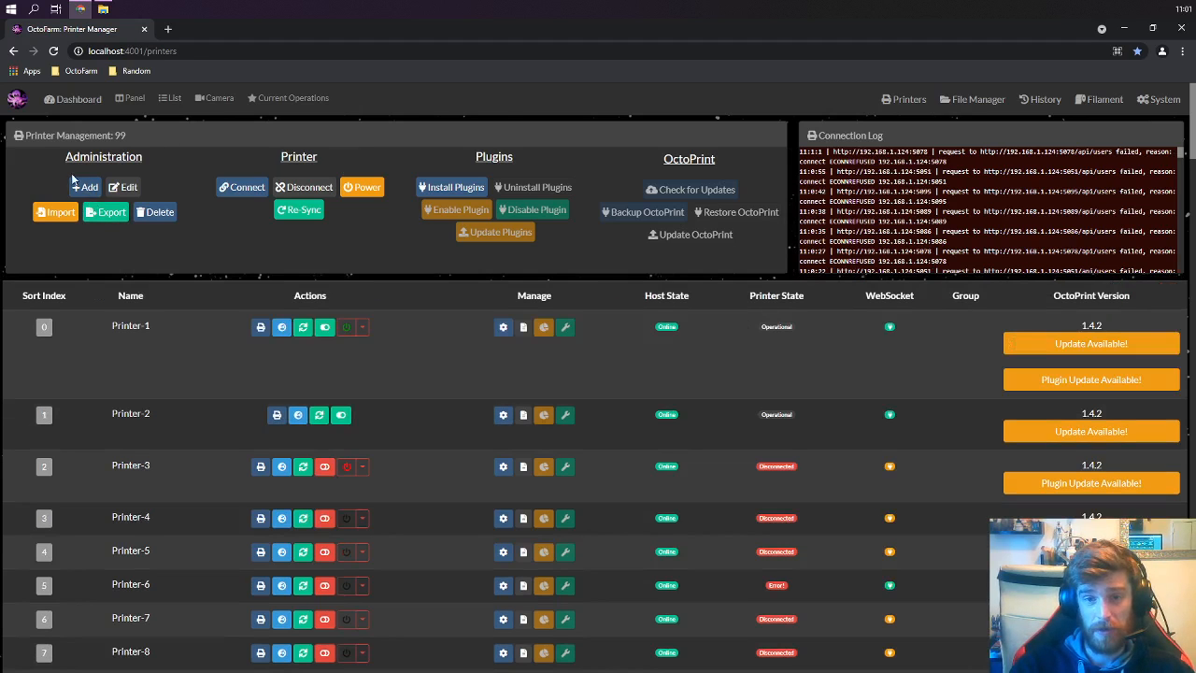
pyautogui.click(84, 187)
pyautogui.click(1117, 295)
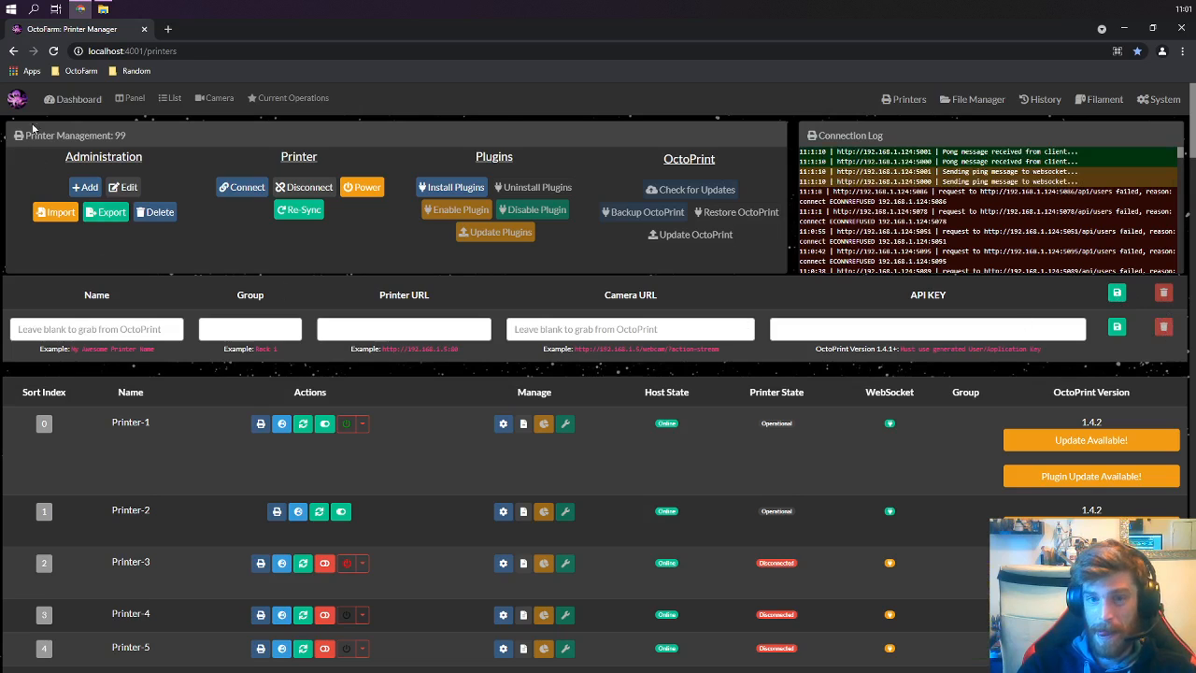
pyautogui.click(56, 72)
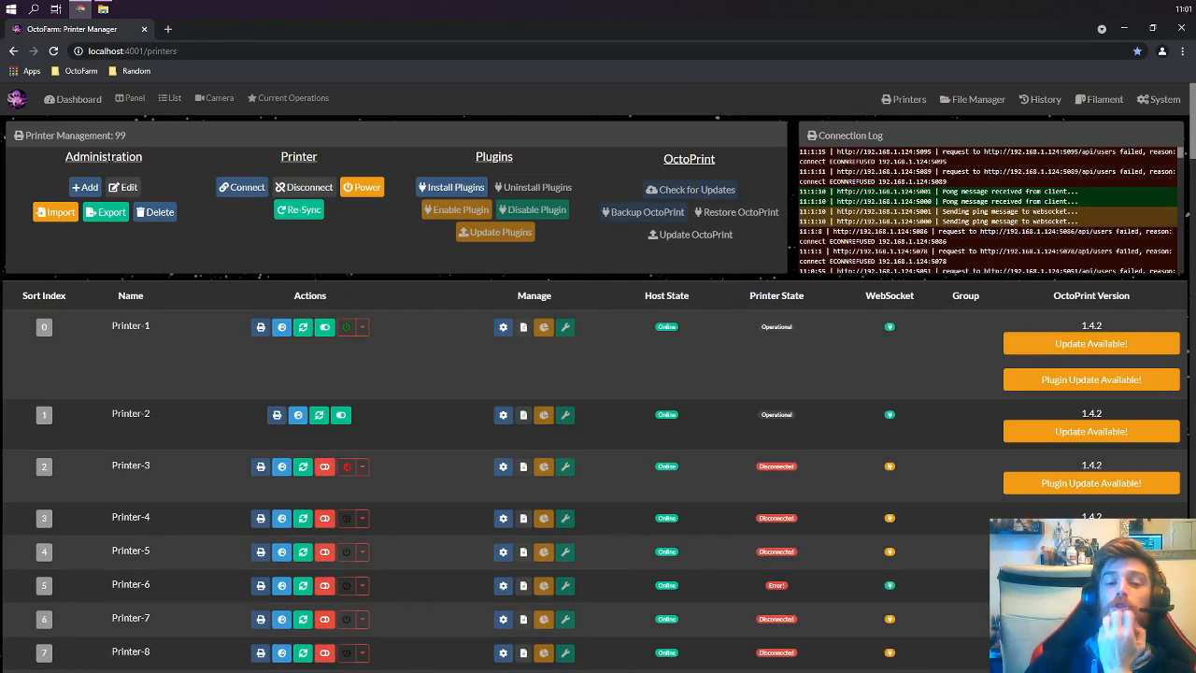
# Step: Rename the printer at index 0 to "Mr Cool Awesome Printer" and apply the change
pyautogui.click(118, 186)
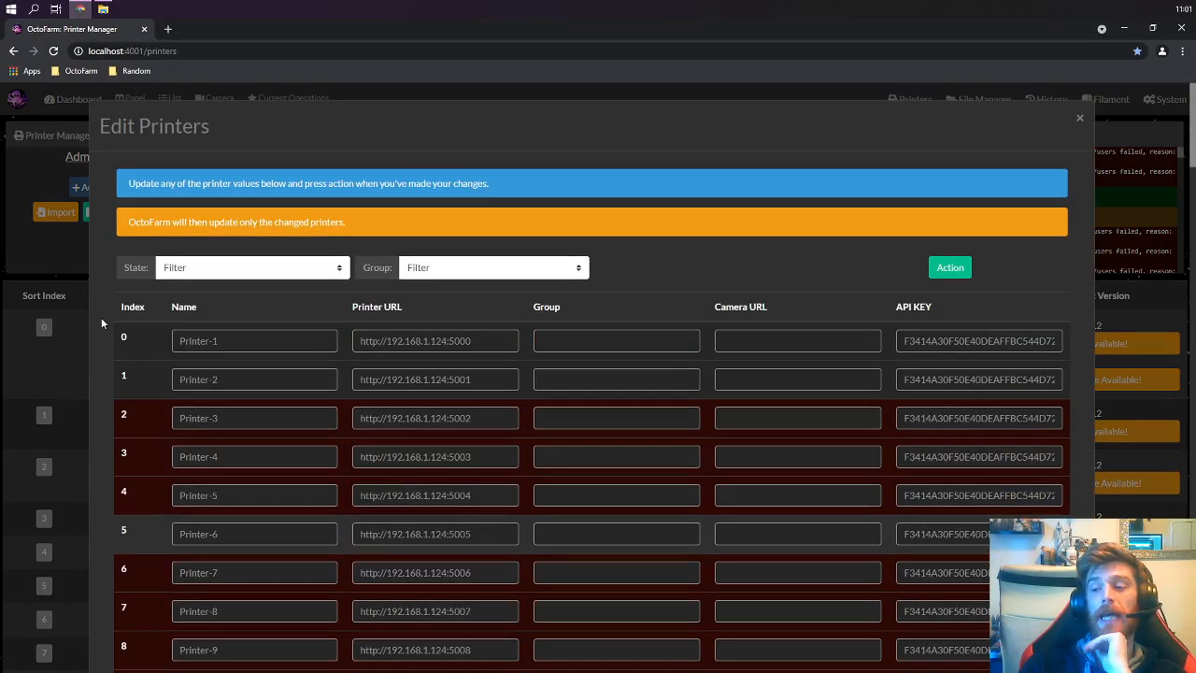
pyautogui.scroll(-20, 101, 316)
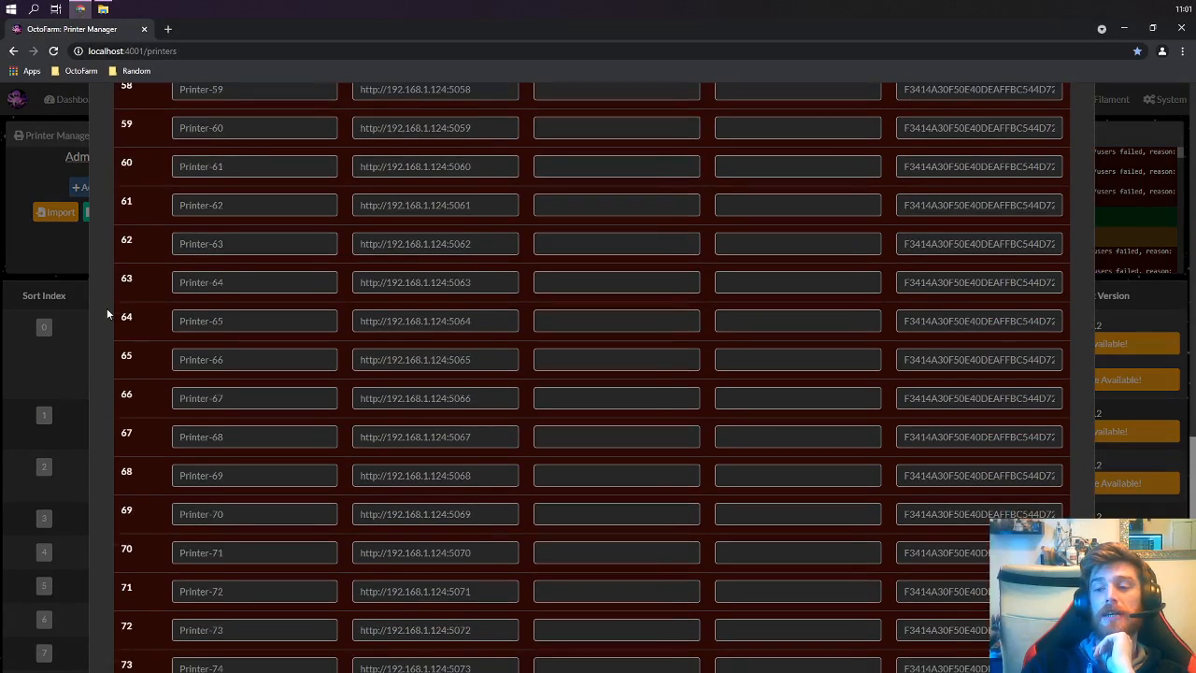
pyautogui.scroll(20, 106, 314)
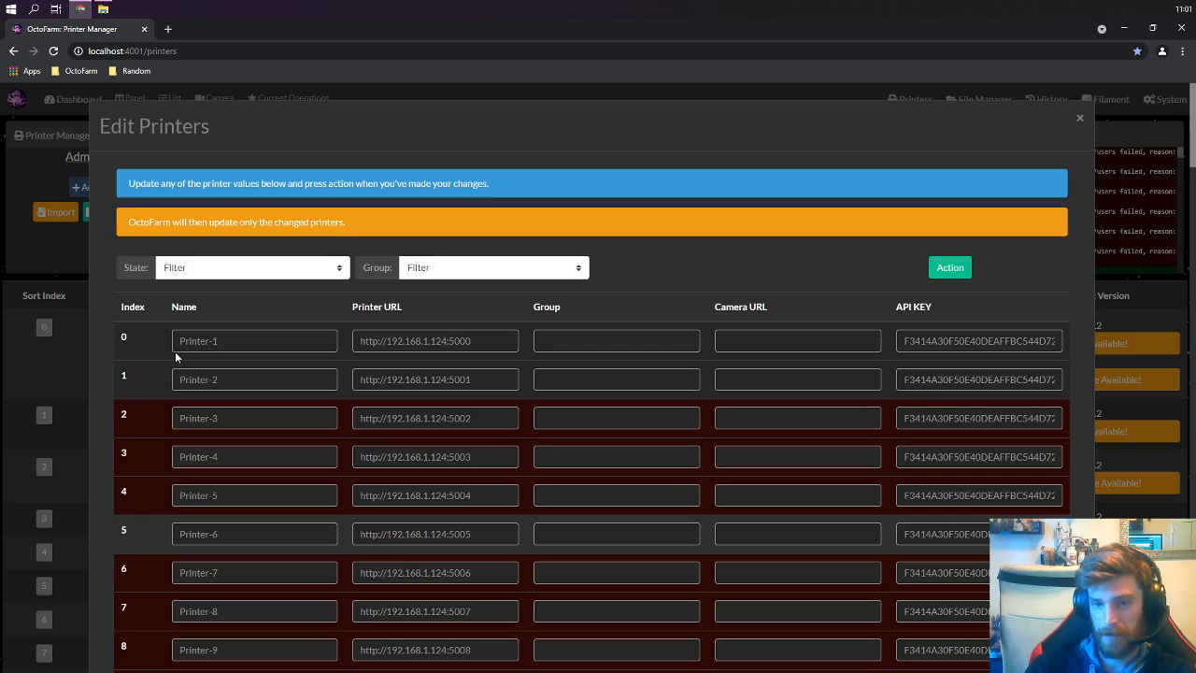
pyautogui.click(213, 340)
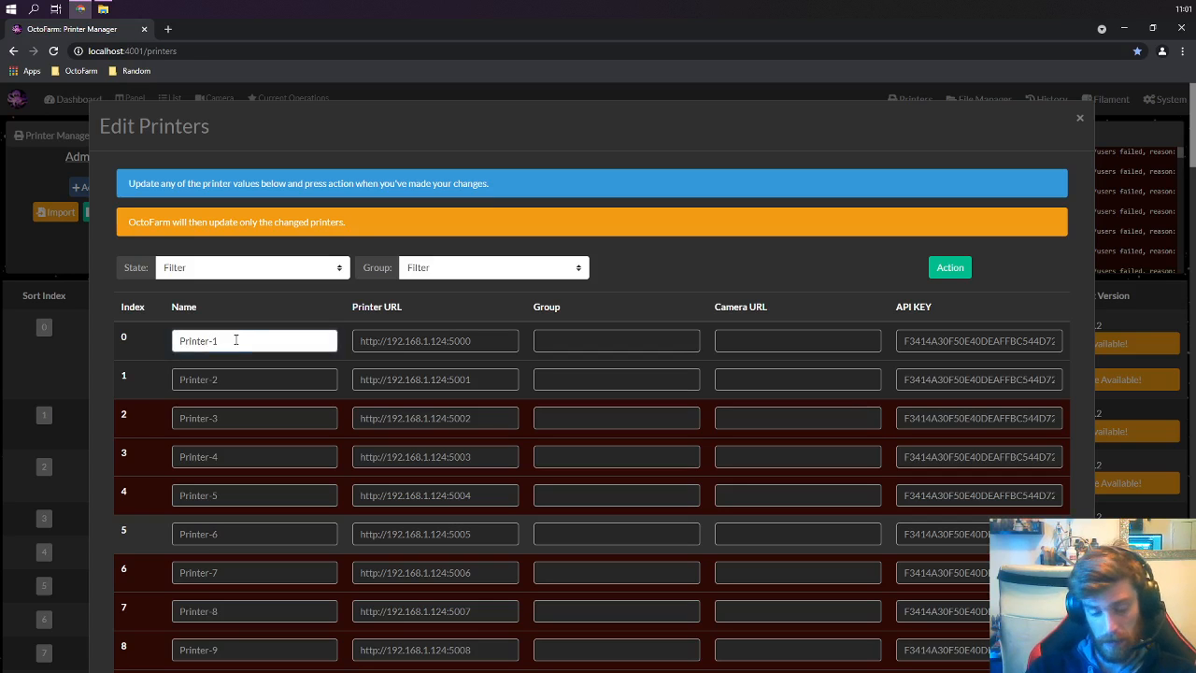
pyautogui.press('BackSpace')
pyautogui.press('BackSpace')
pyautogui.press('BackSpace')
pyautogui.press('BackSpace')
pyautogui.press('BackSpace')
pyautogui.press('BackSpace')
pyautogui.press('BackSpace')
pyautogui.press('BackSpace')
pyautogui.press('BackSpace')
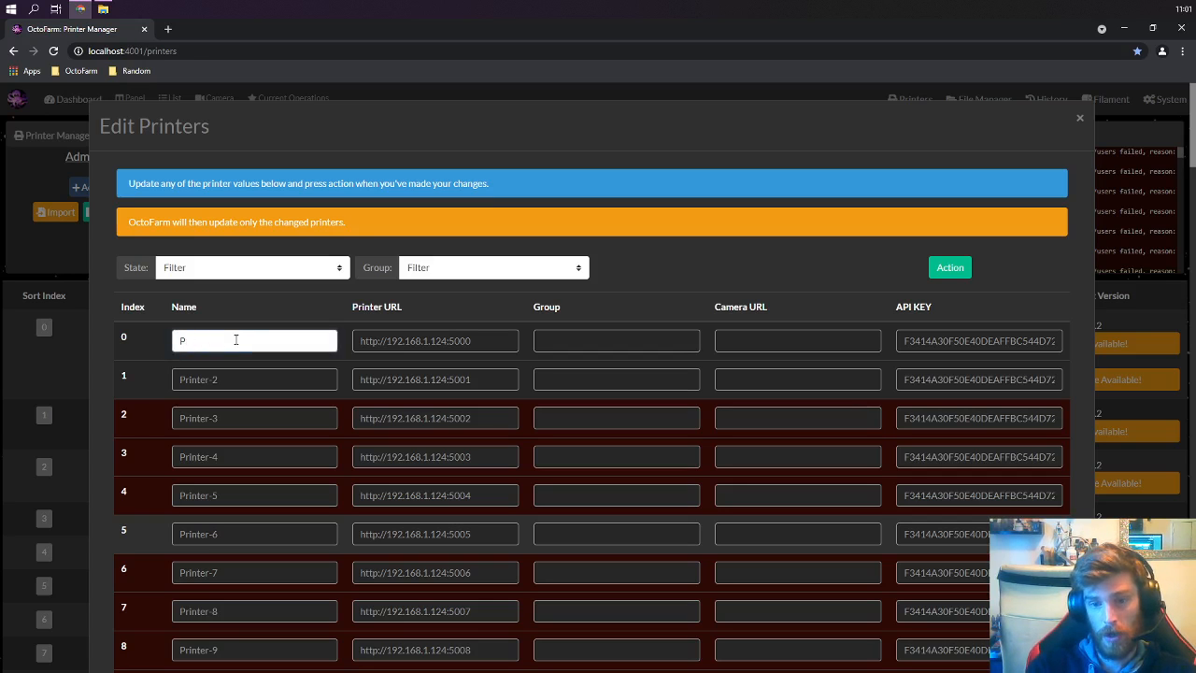
pyautogui.write('Mr Co')
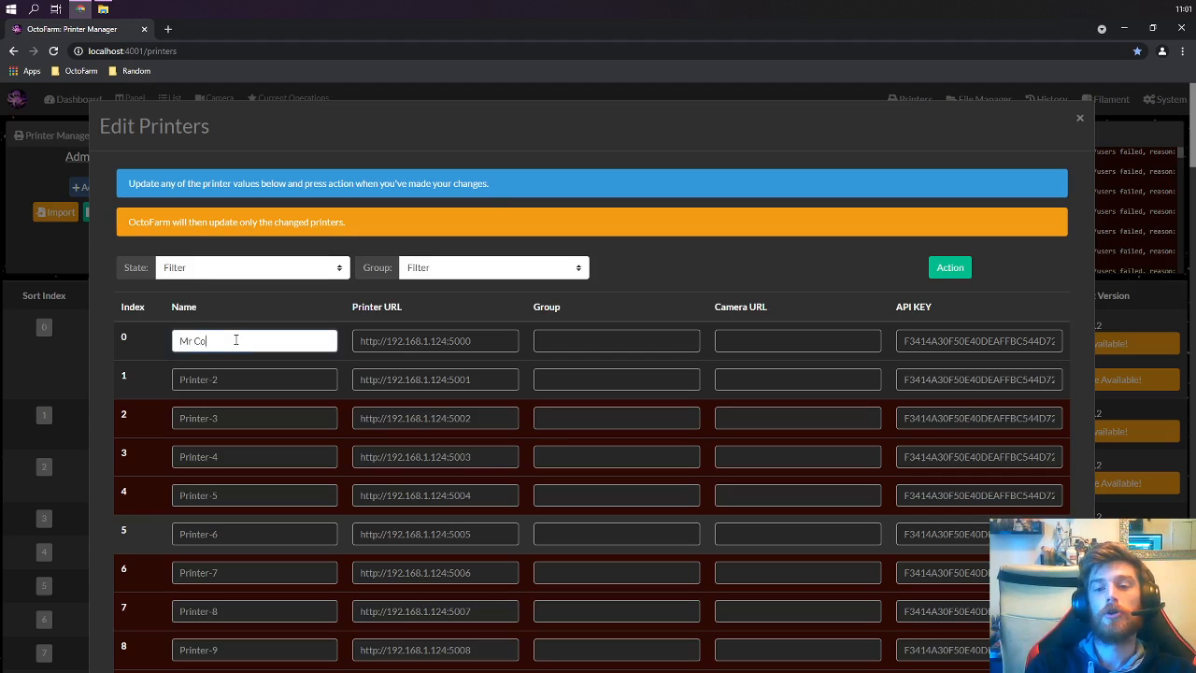
pyautogui.write('ol Awesome Pri')
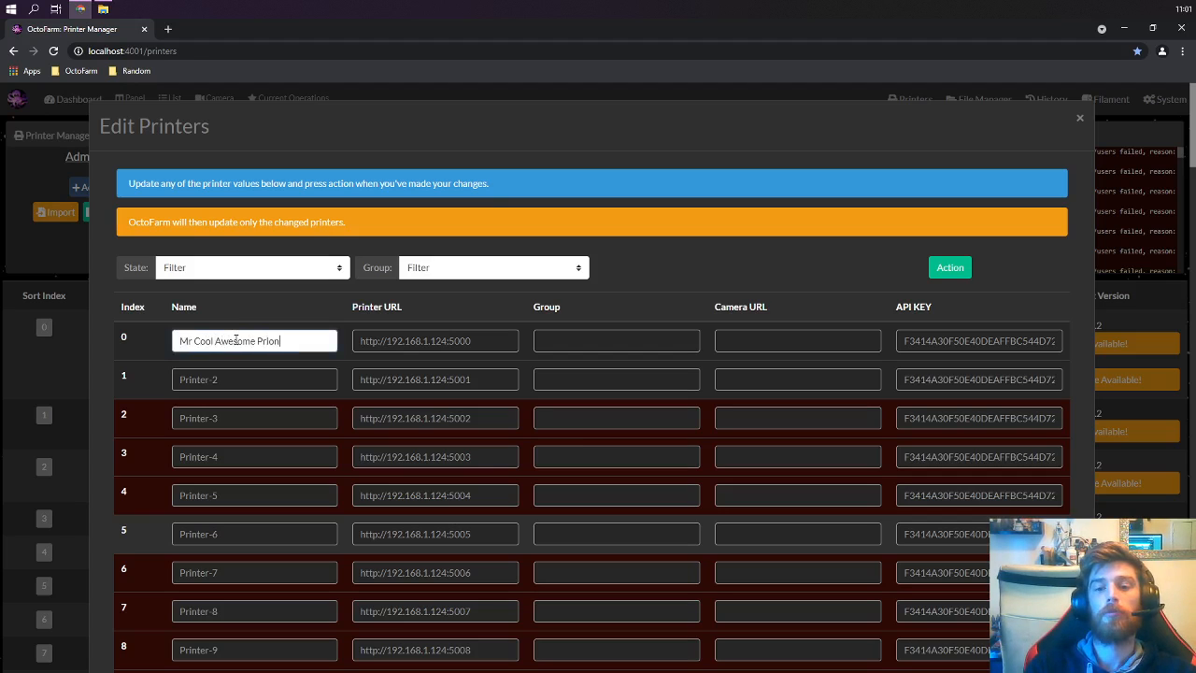
pyautogui.write('nter')
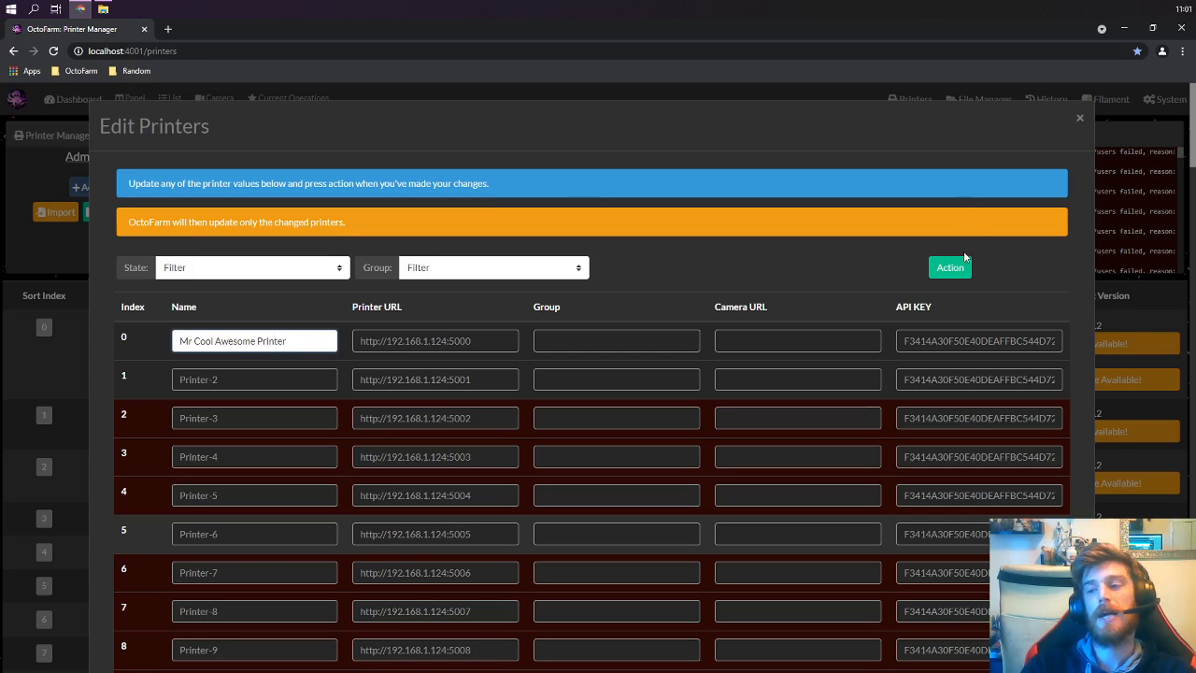
pyautogui.click(962, 268)
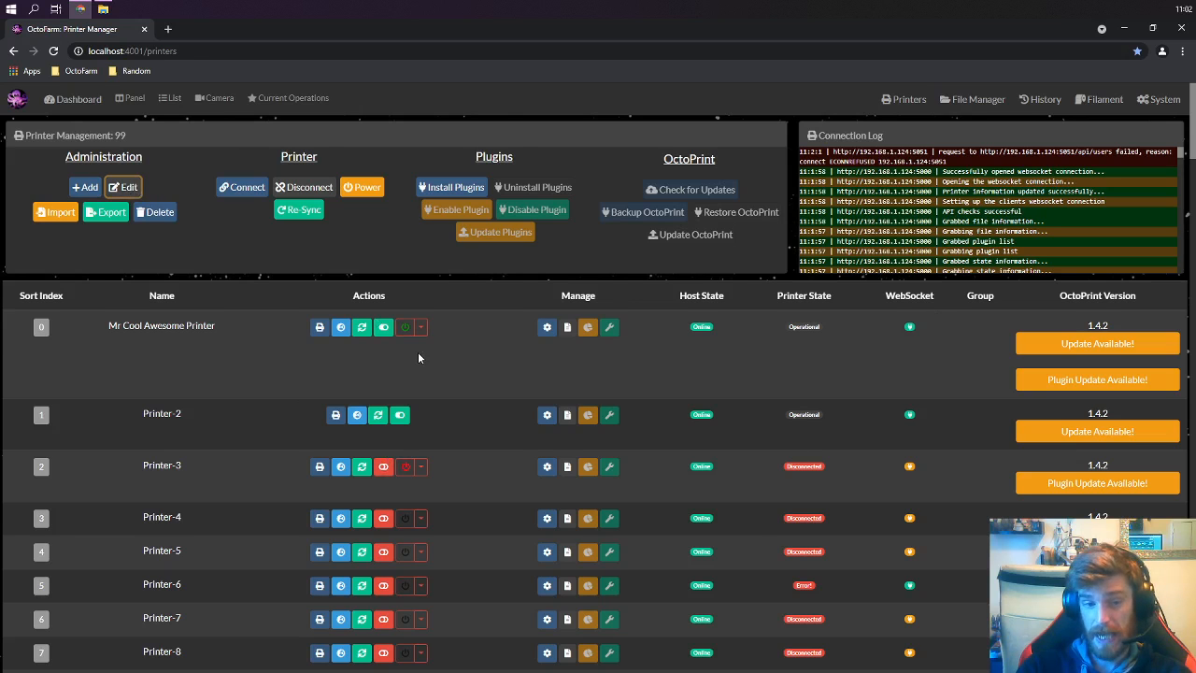
# Step: Reopen printer editing and change the name of the printer at index 0 to "Bob Saget"
pyautogui.click(122, 187)
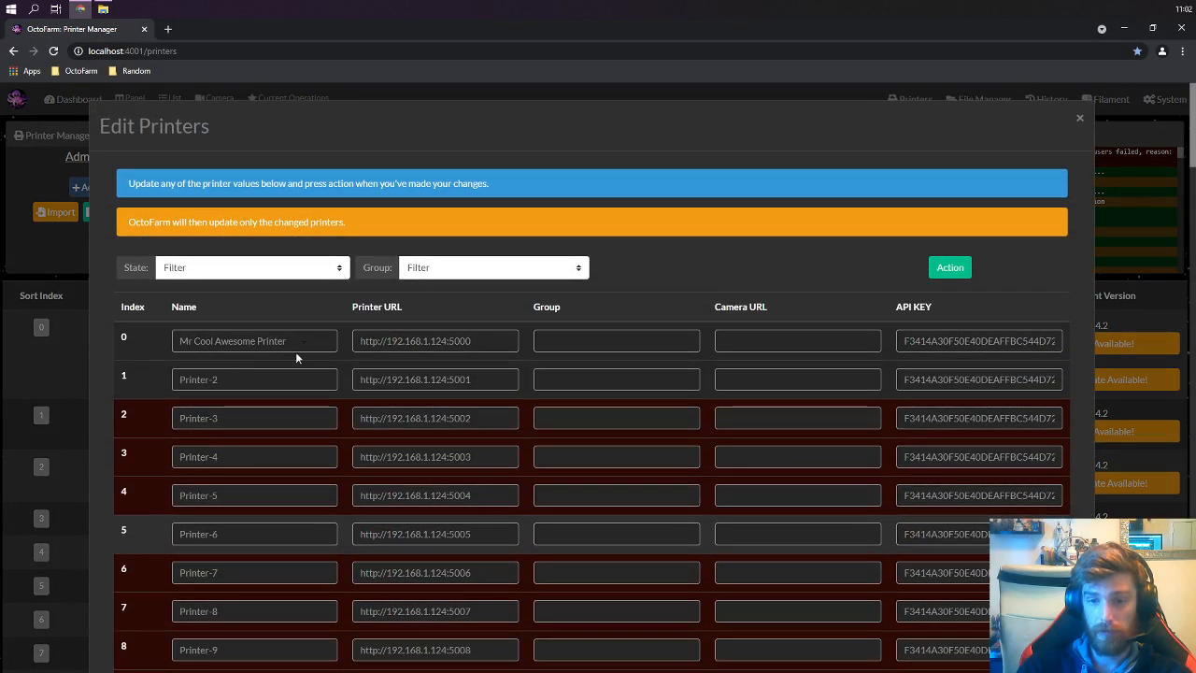
pyautogui.click(307, 343)
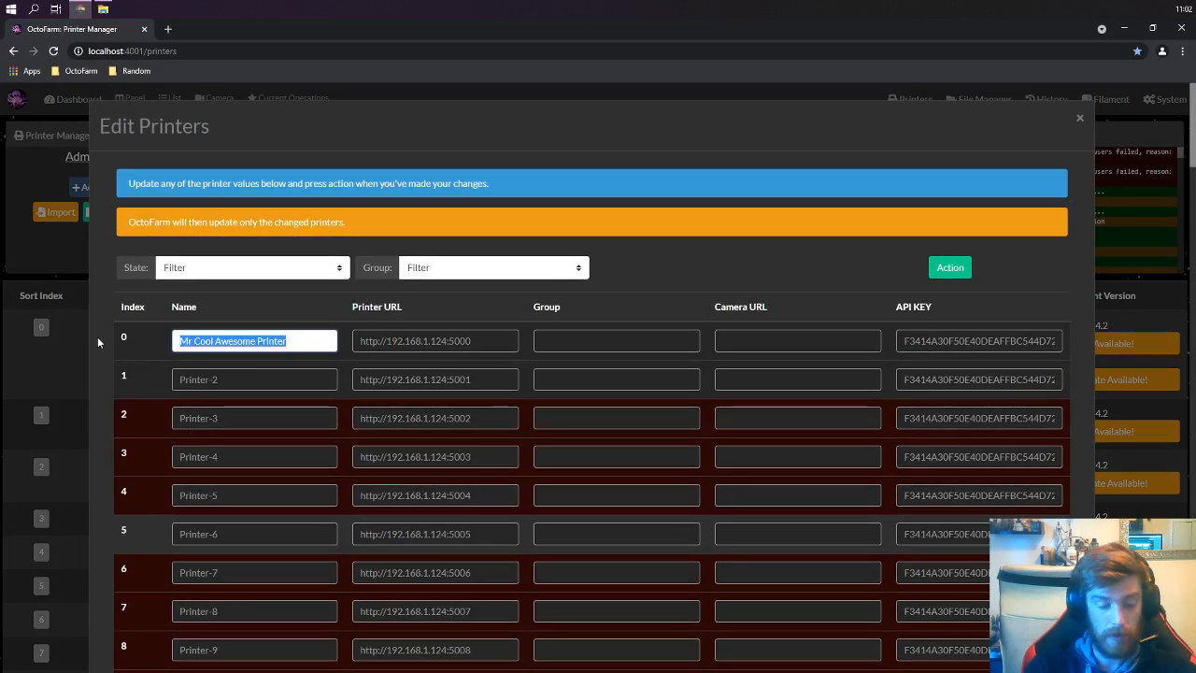
pyautogui.write('Printer-1')
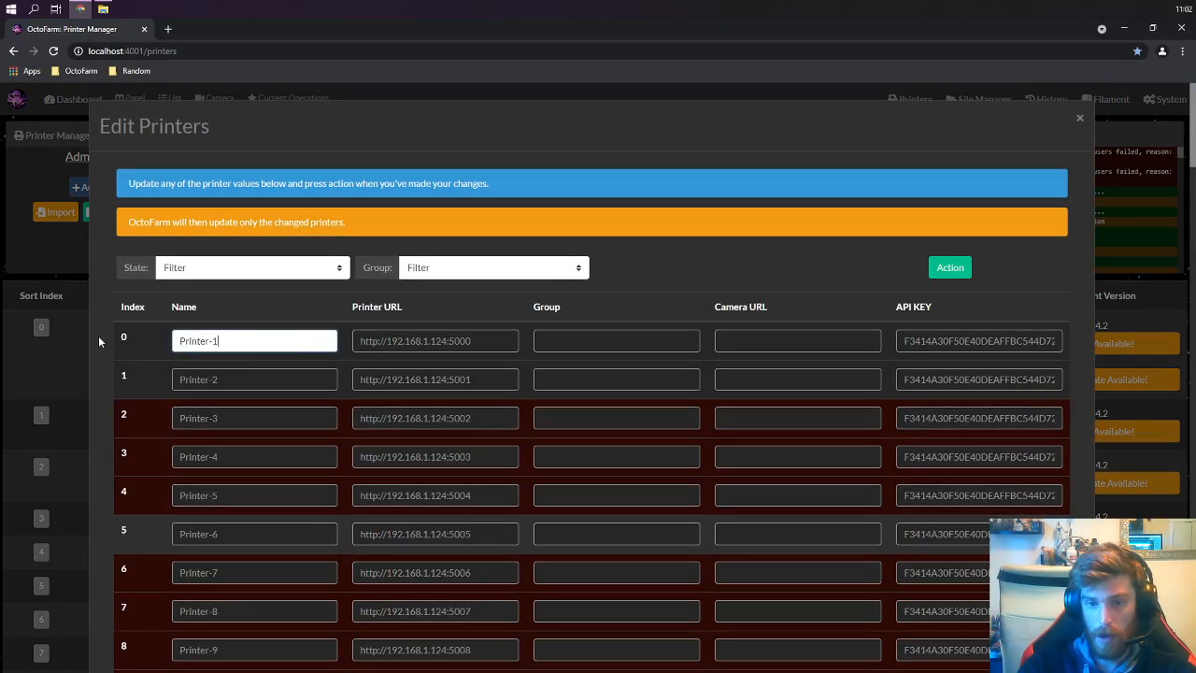
pyautogui.hotkey('ctrl', 'a')
pyautogui.press('Menu')
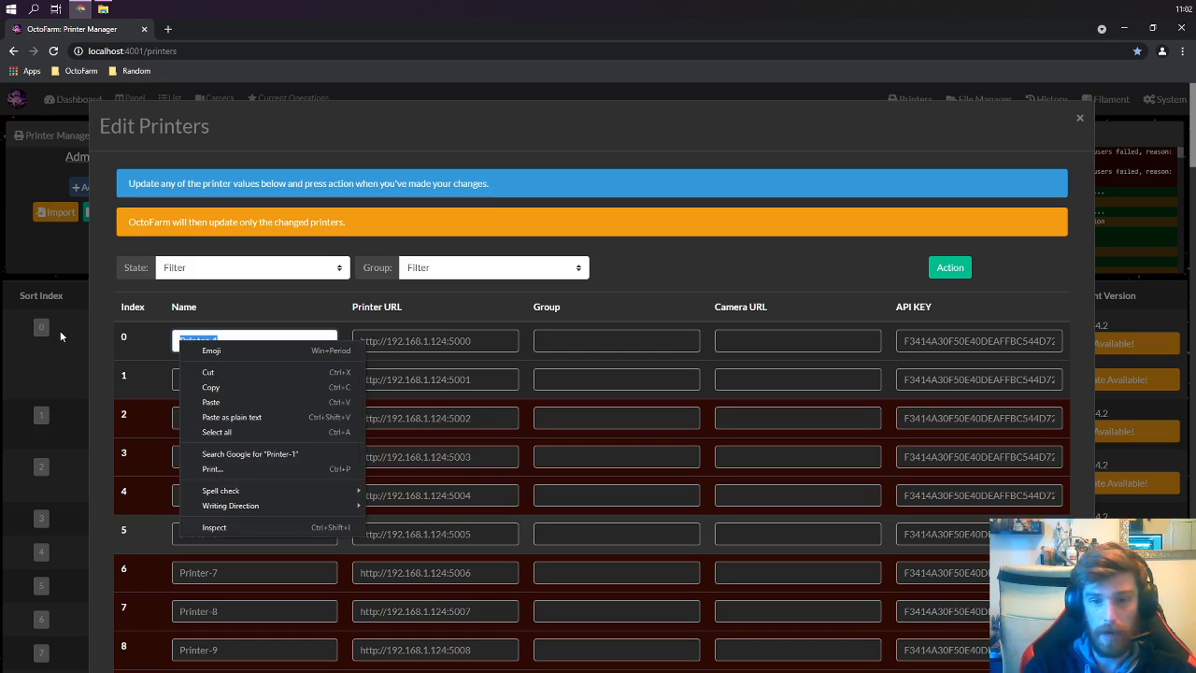
pyautogui.click(257, 324)
pyautogui.tripleClick(253, 339)
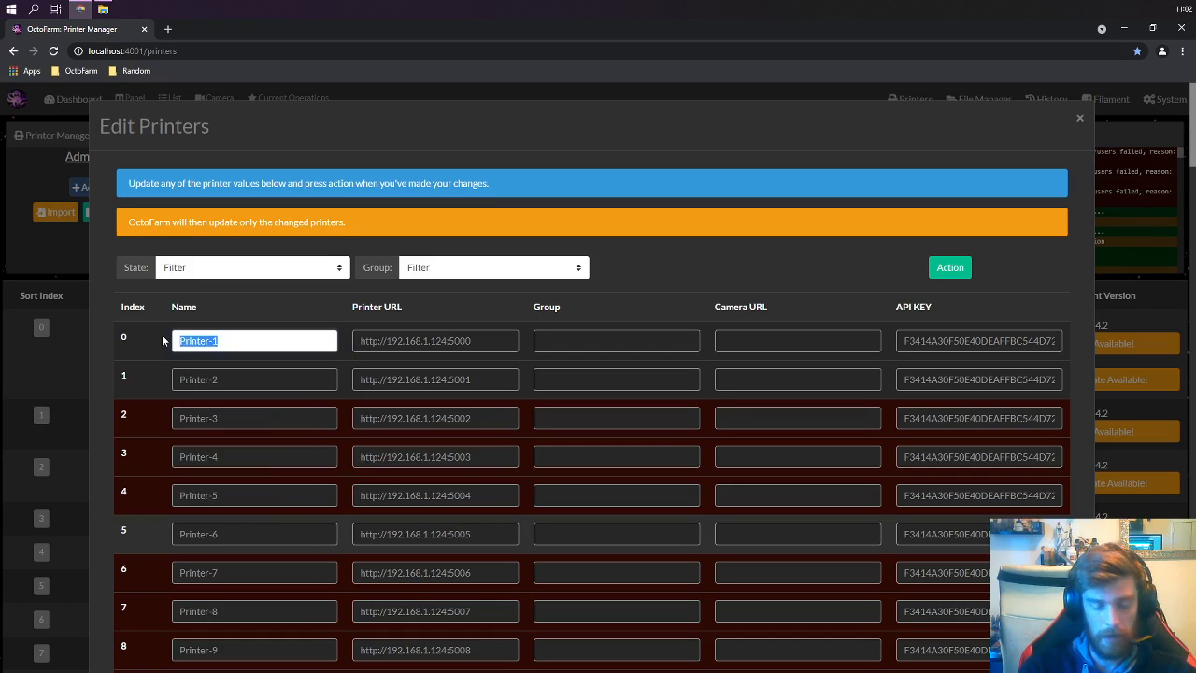
pyautogui.write('Bob Saget')
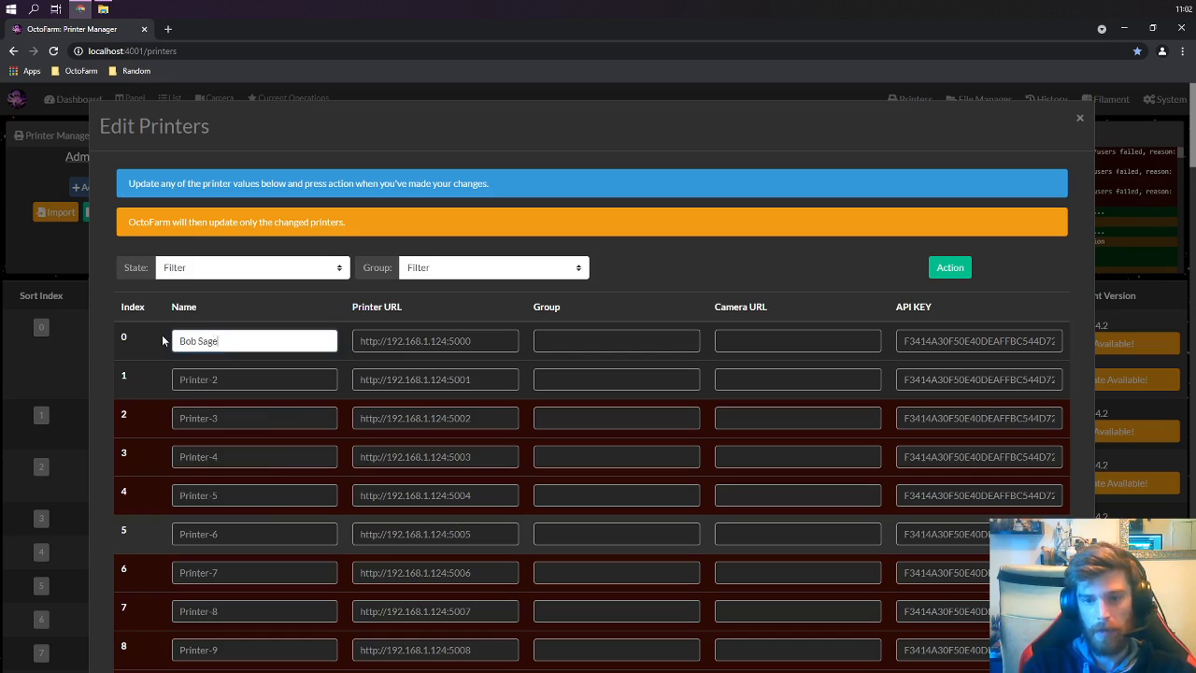
# Step: Rename the printer at index 2 to "Steve McQueen" and apply the pending printer edits
pyautogui.click(243, 425)
pyautogui.hotkey('ctrl', 'a')
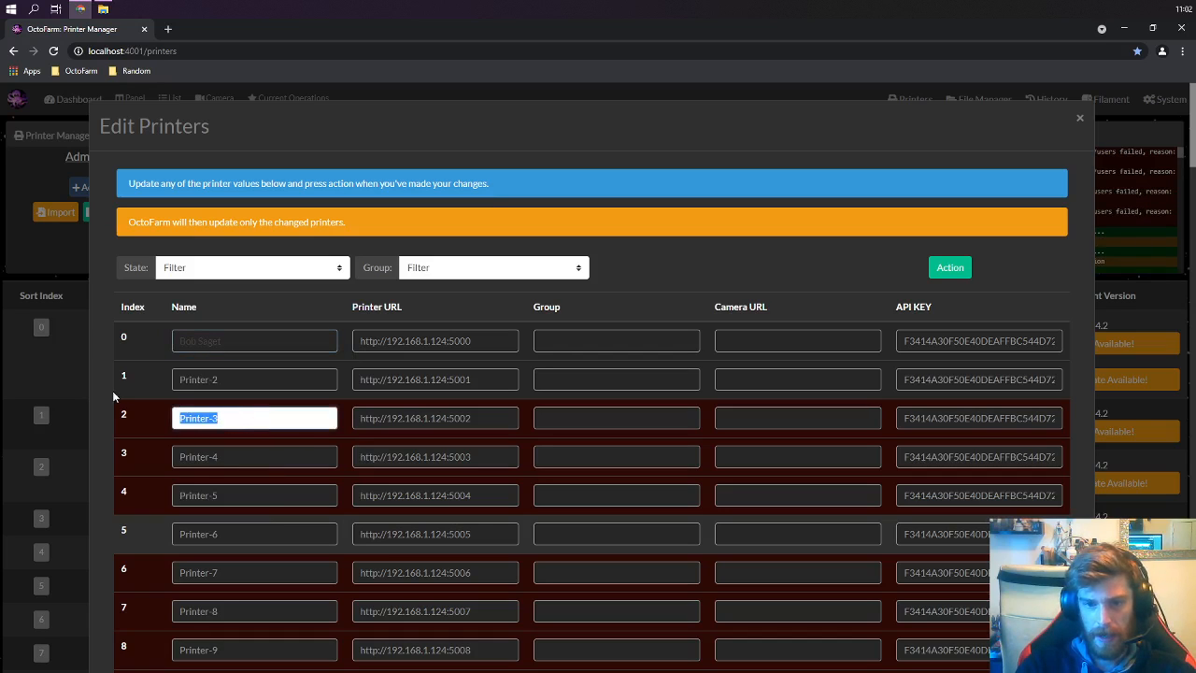
pyautogui.write('Steve Mc')
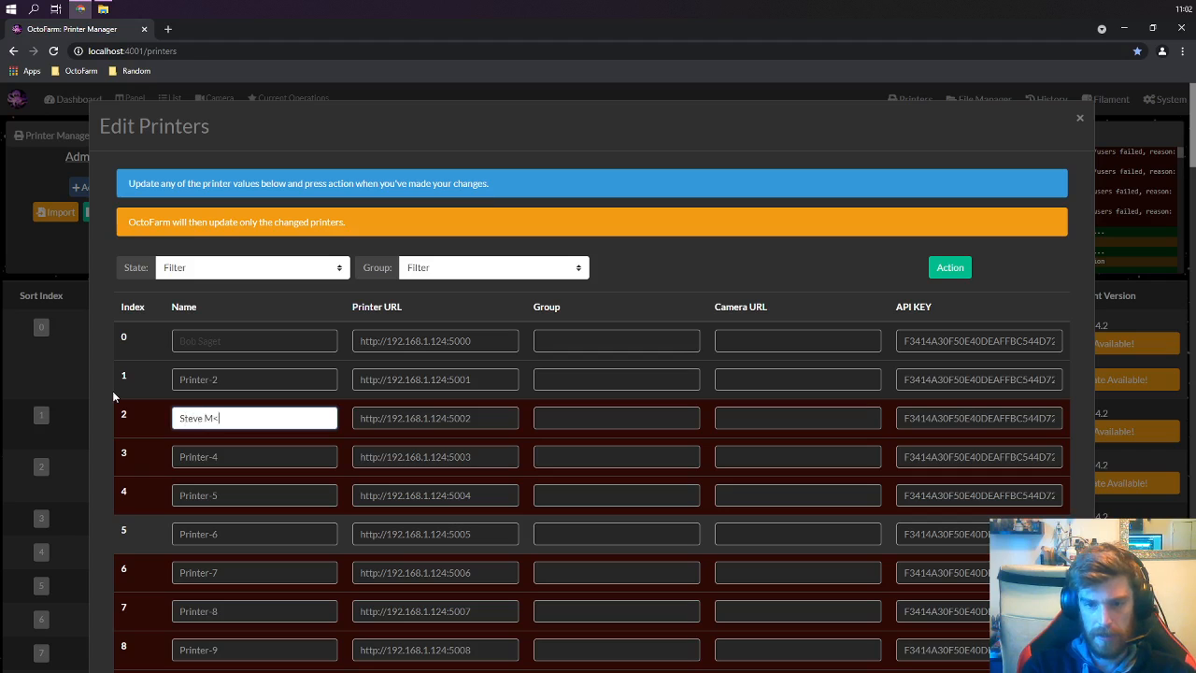
pyautogui.write('Qu')
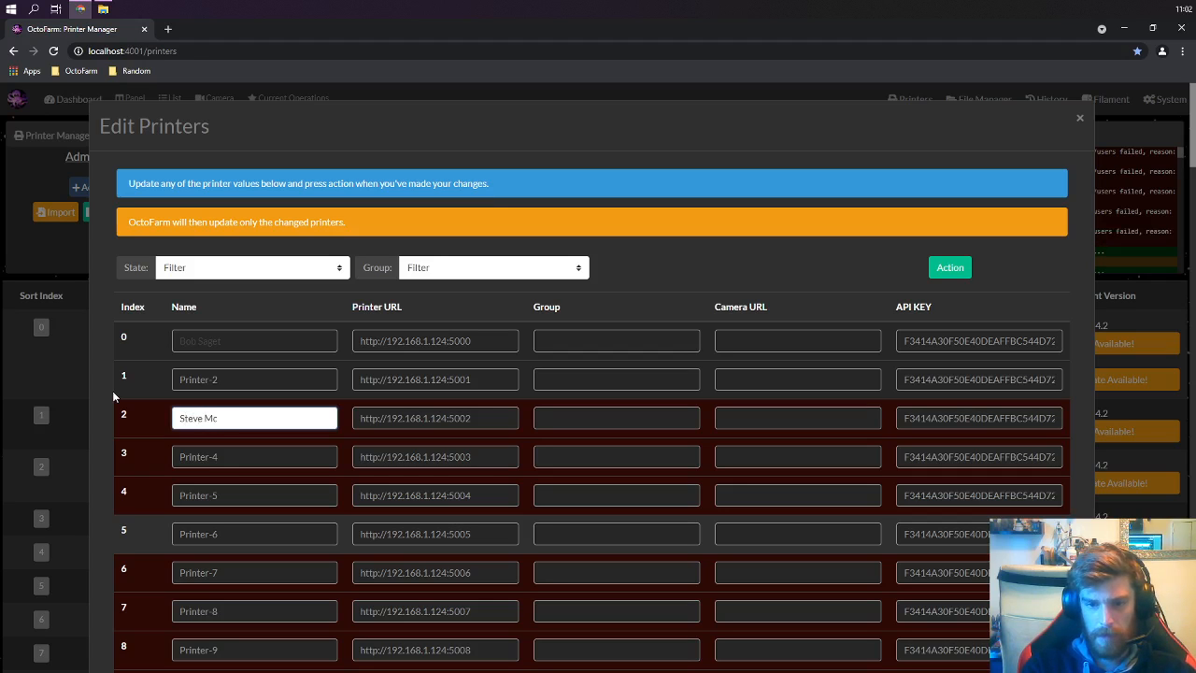
pyautogui.write('een')
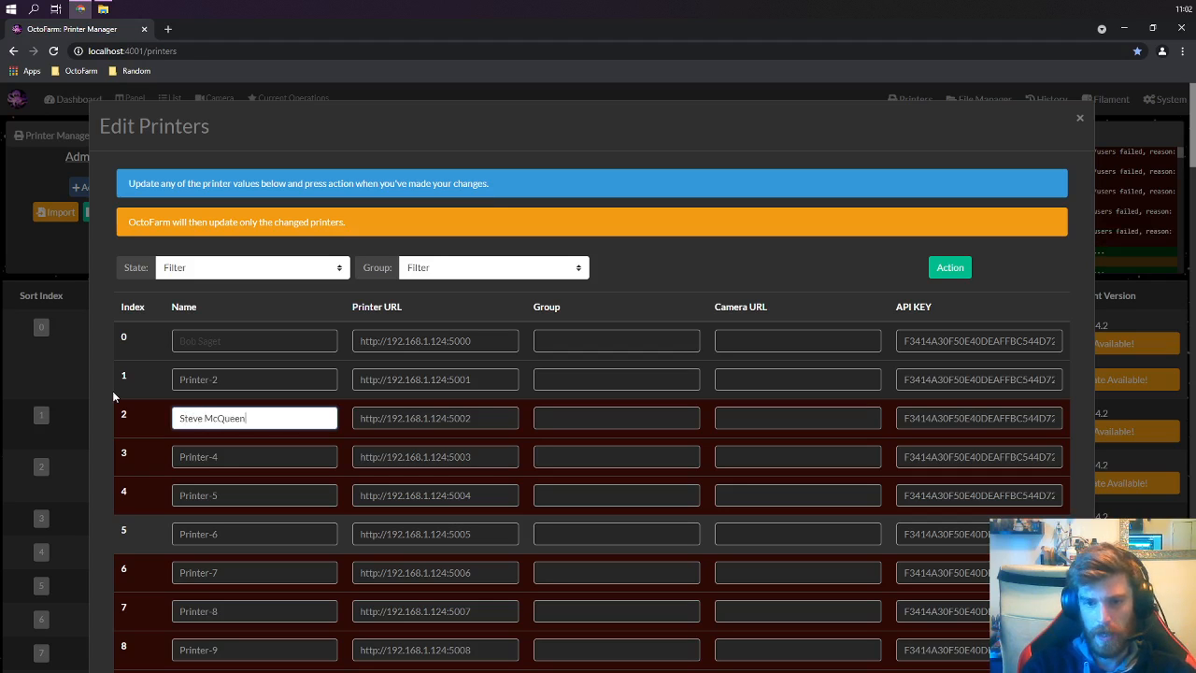
pyautogui.click(953, 271)
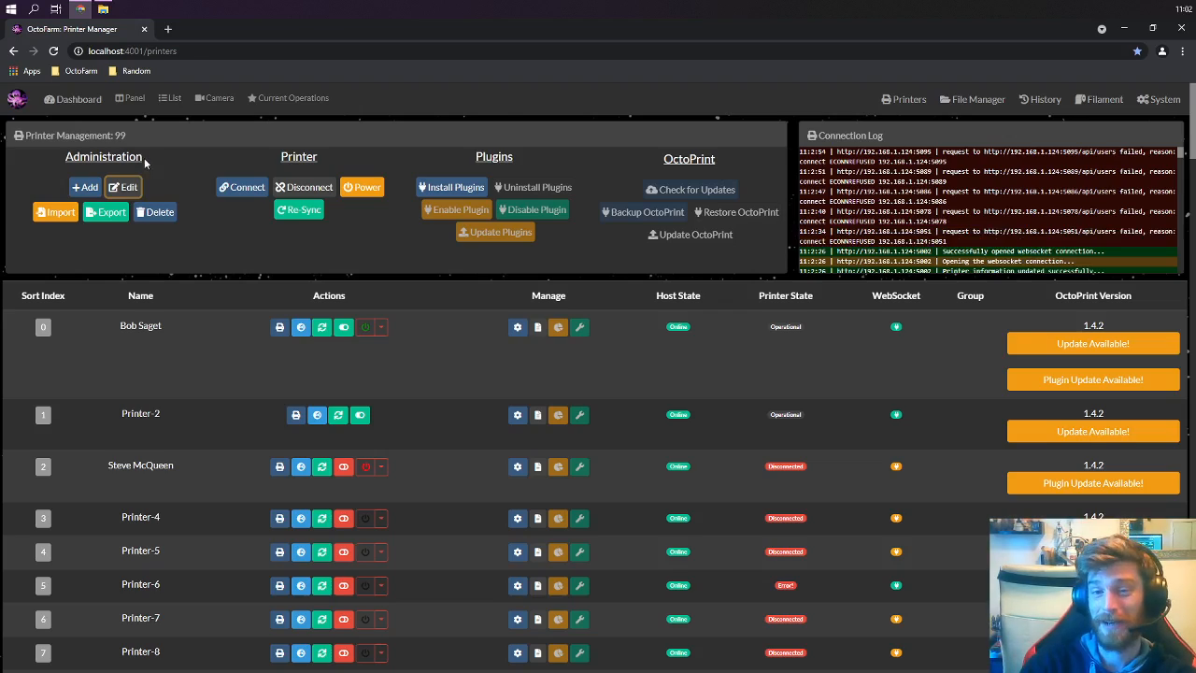
# Step: Open the printer deletion dialog and read its warning about unrecoverable removal of database entries
pyautogui.click(160, 213)
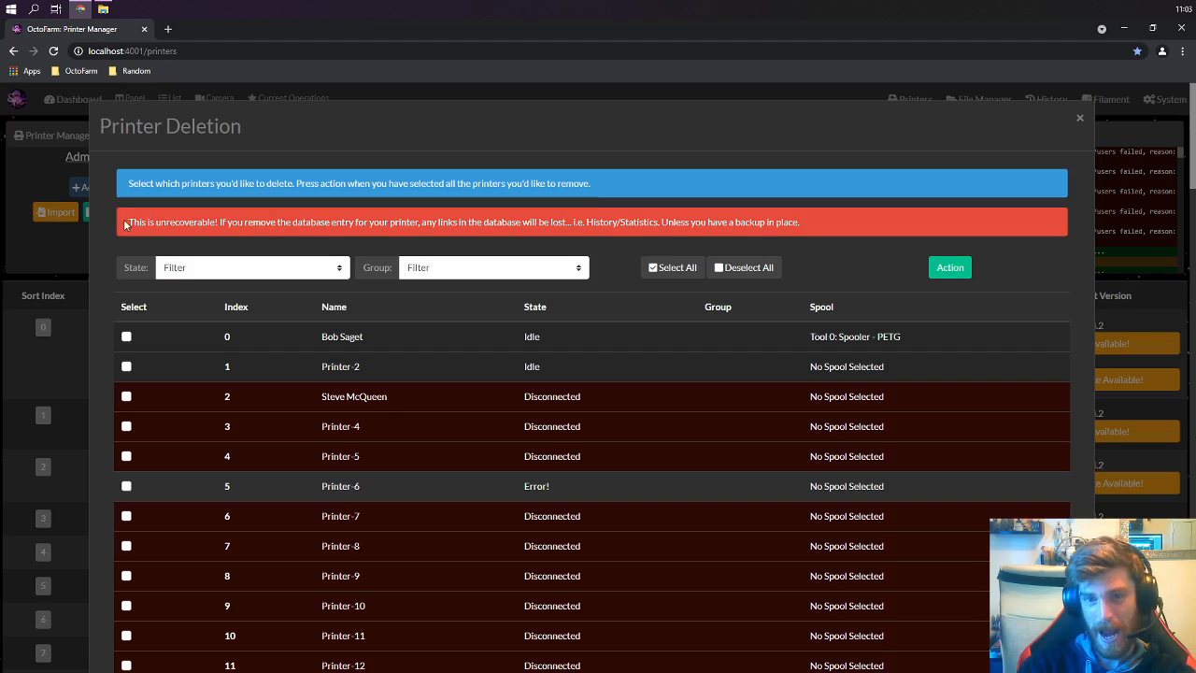
pyautogui.moveTo(130, 221); pyautogui.dragTo(783, 221)
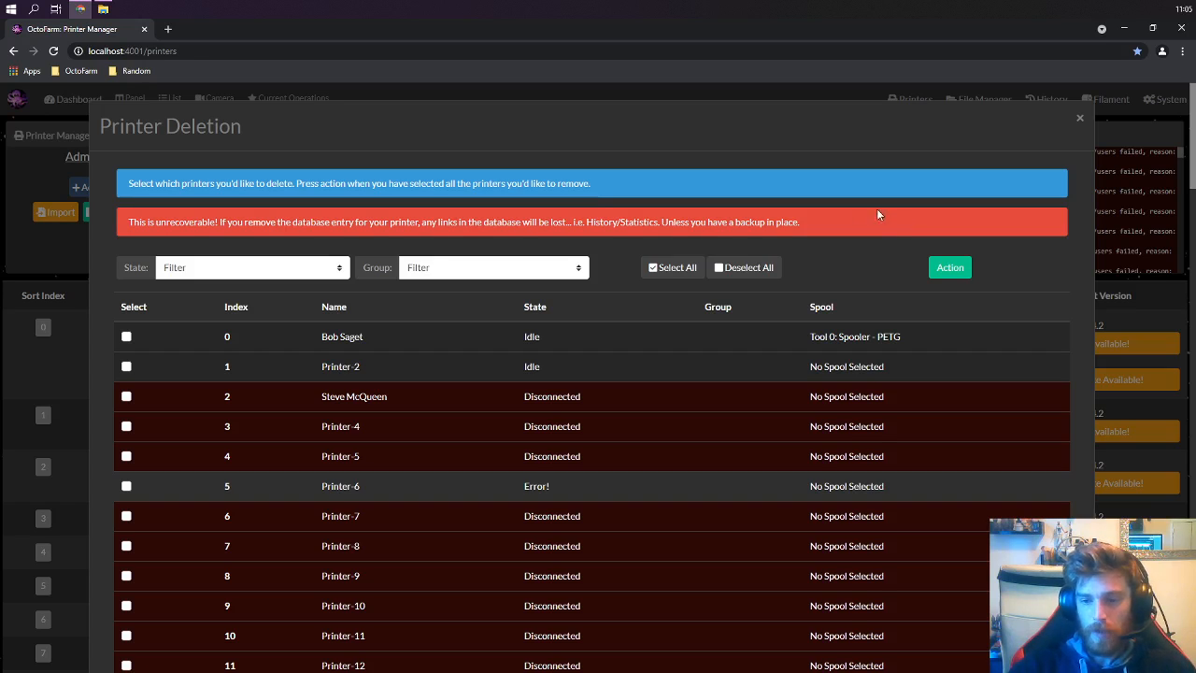
# Step: Leave the deletion dialog and review the bulk Connect, Disconnect and Power On/Off printer dialogs without running any of them
pyautogui.click(1079, 118)
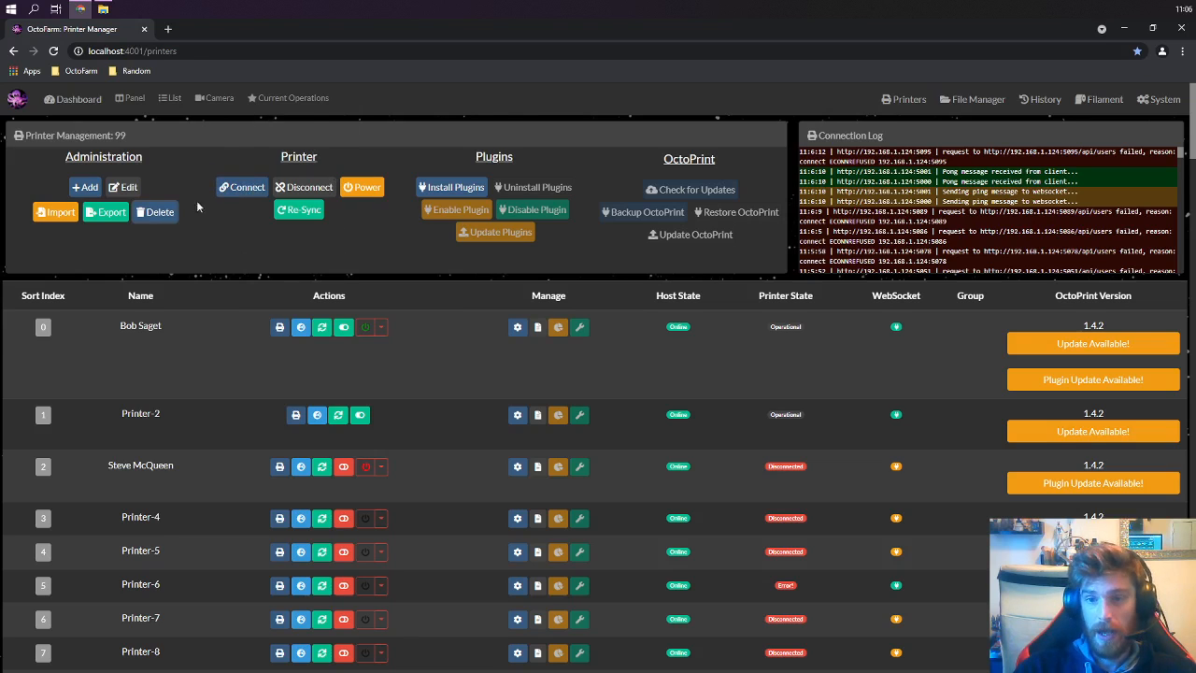
pyautogui.click(243, 187)
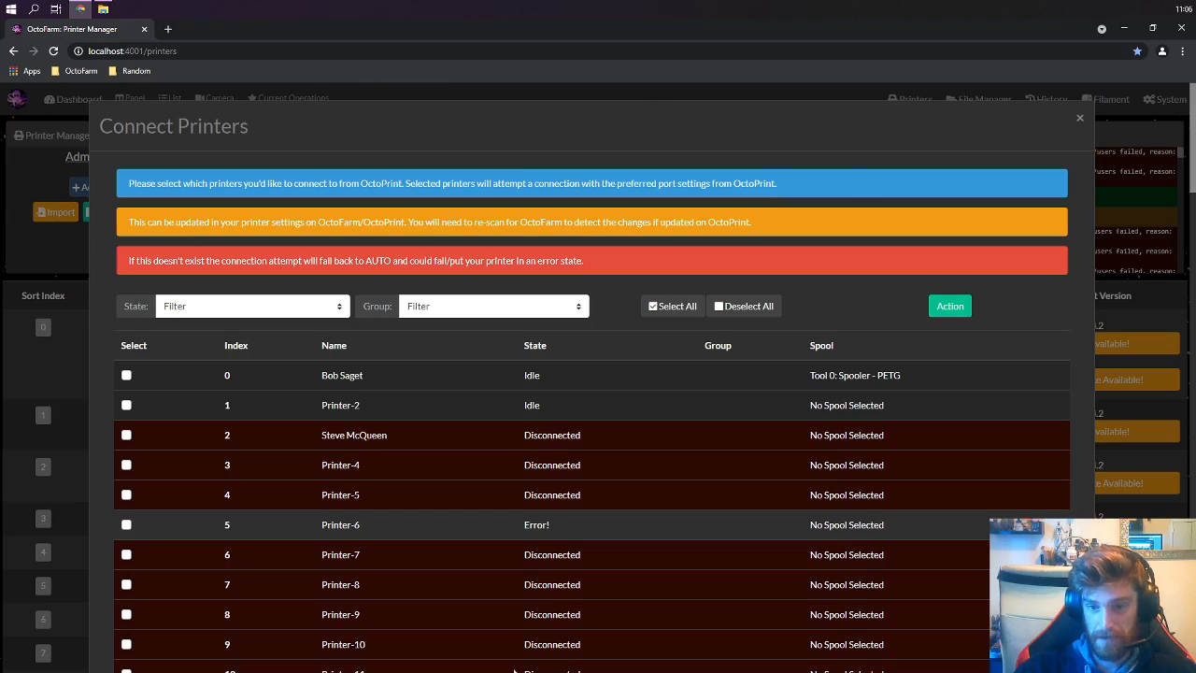
pyautogui.click(21, 361)
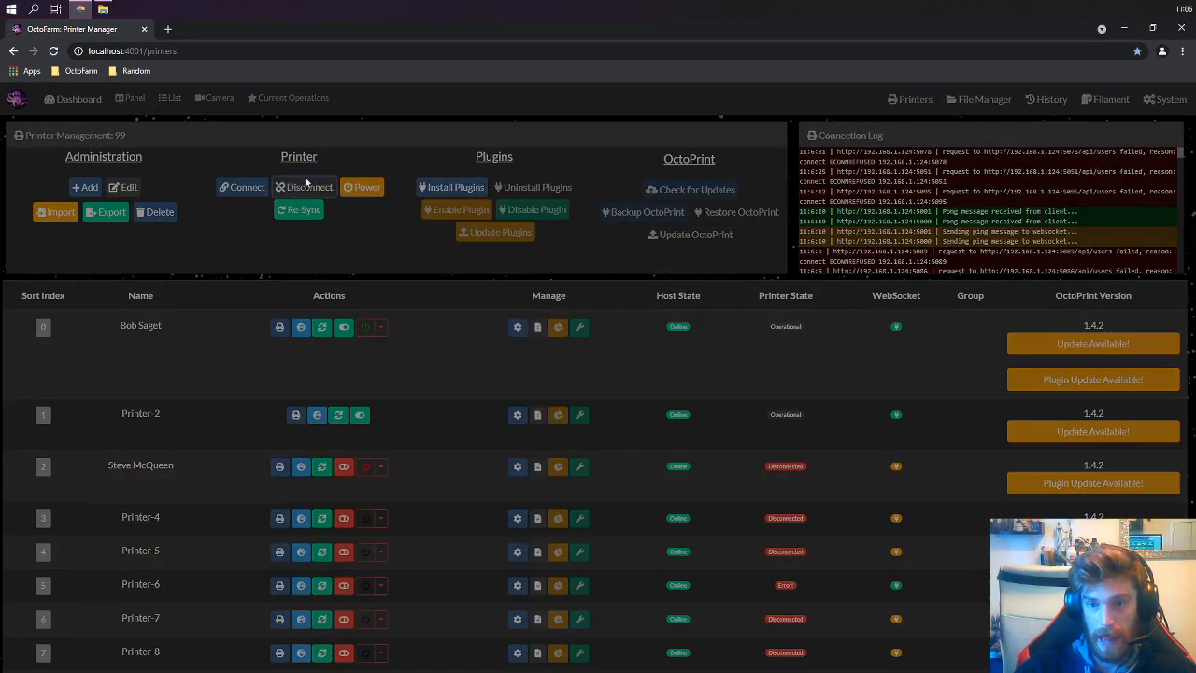
pyautogui.click(306, 184)
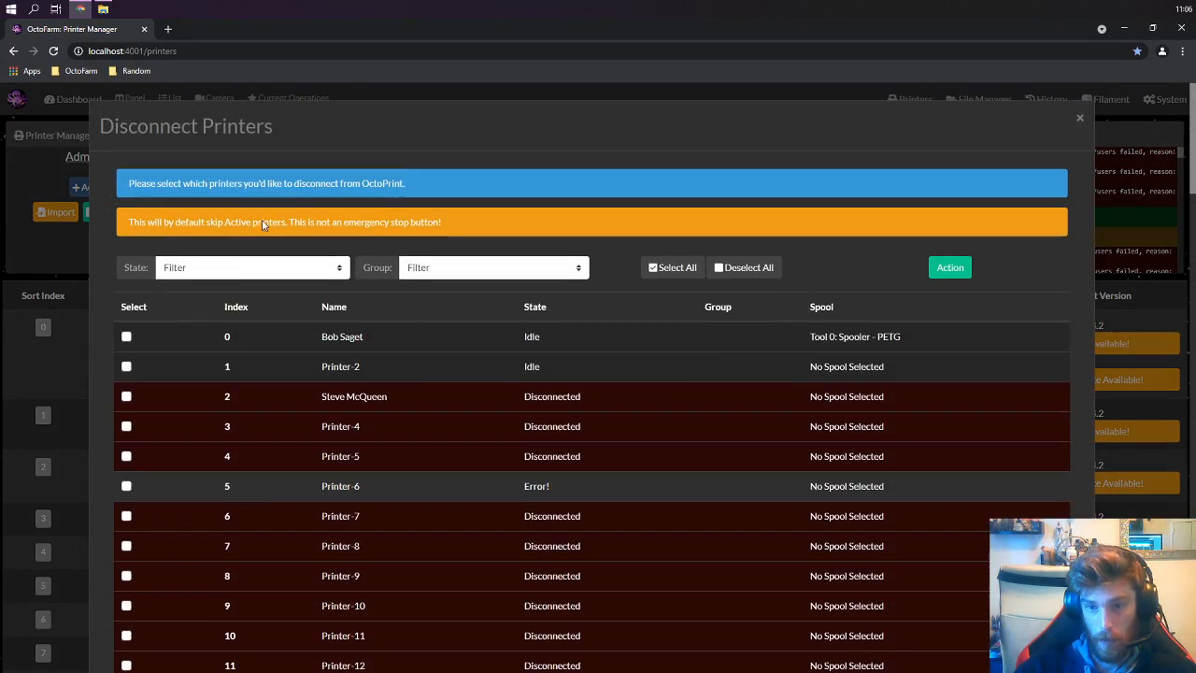
pyautogui.click(73, 367)
pyautogui.click(367, 188)
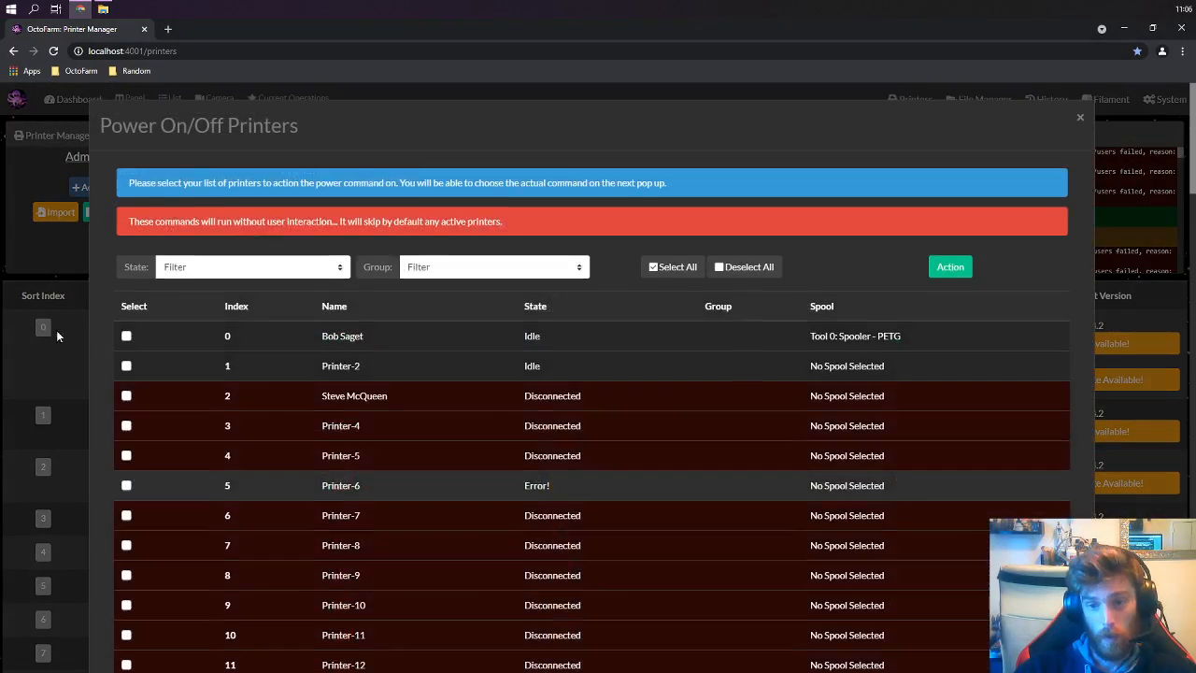
pyautogui.click(41, 272)
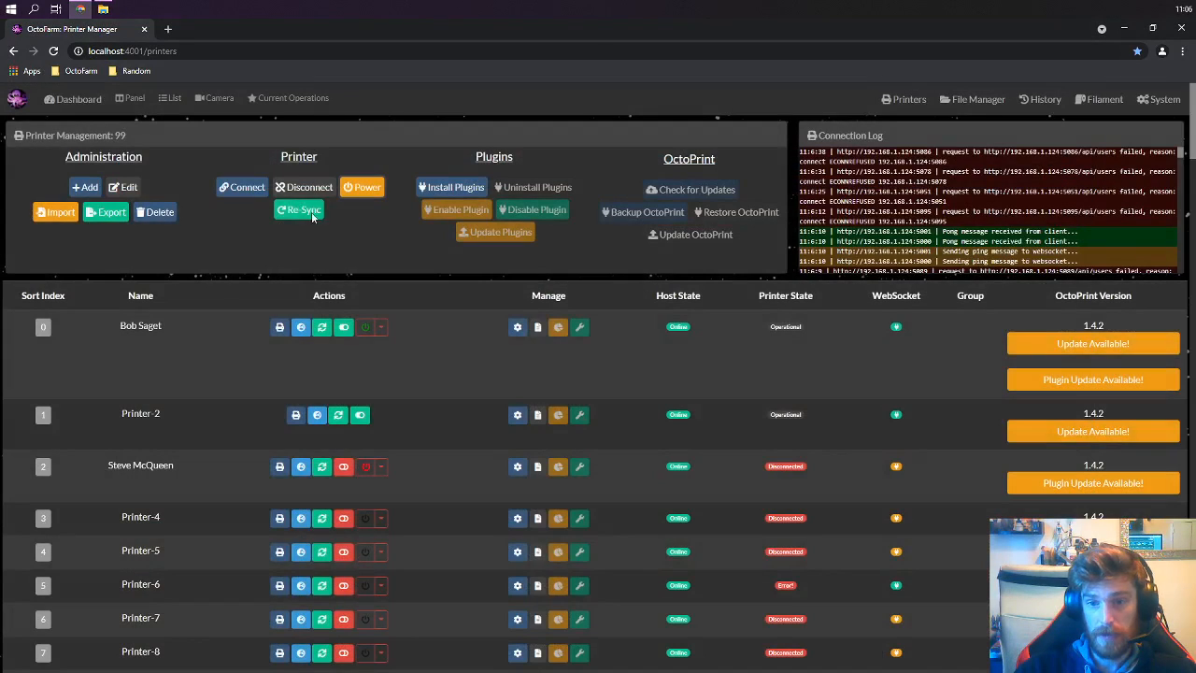
# Step: Re-sync all printers with OctoPrint
pyautogui.click(303, 212)
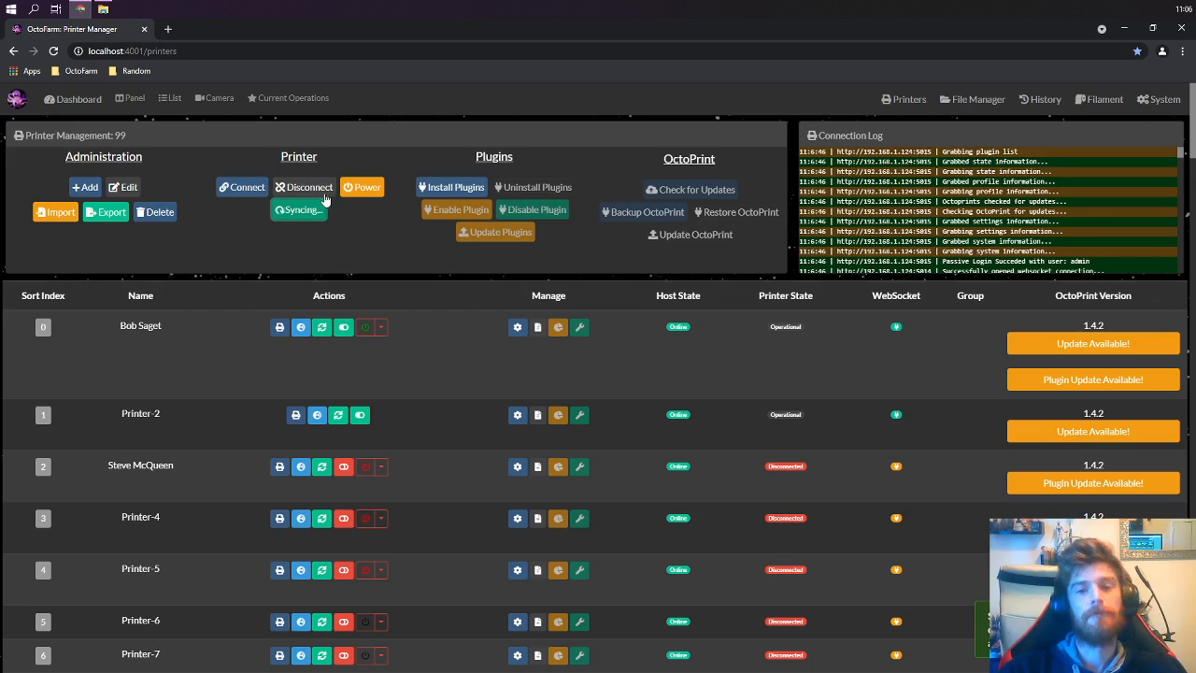
# Step: In the bulk connect dialog, filter the printer list by states including Active, Disconnected and Idle, and reset the state filter
pyautogui.click(258, 188)
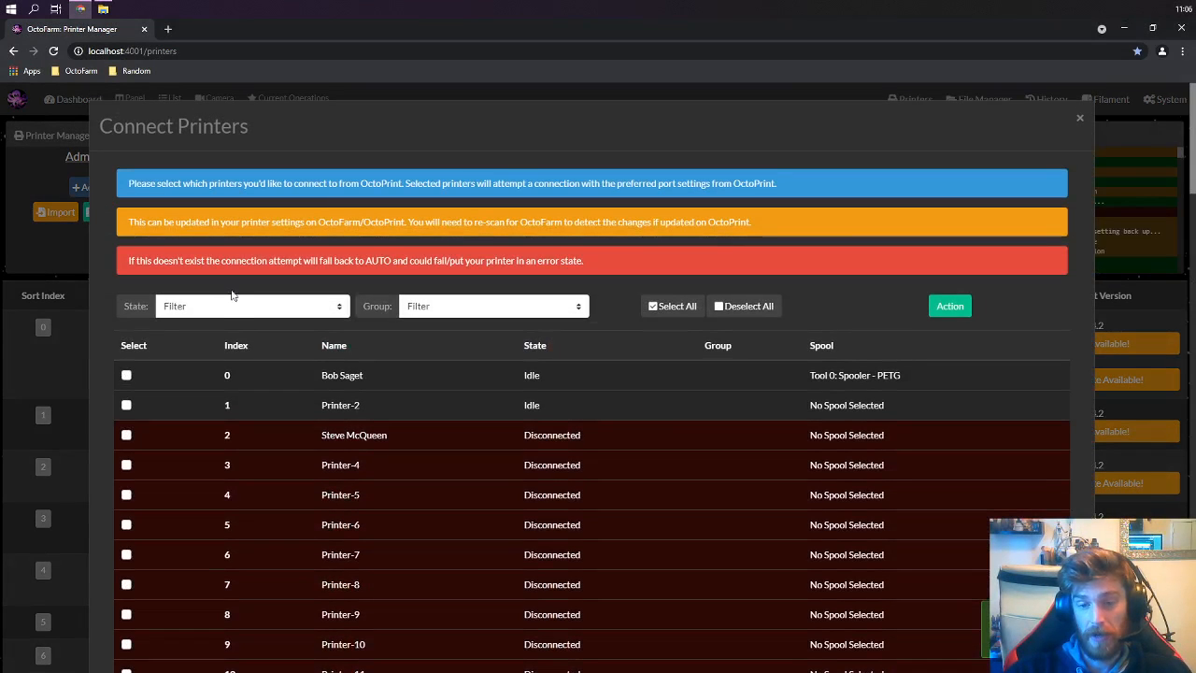
pyautogui.click(233, 299)
pyautogui.click(176, 336)
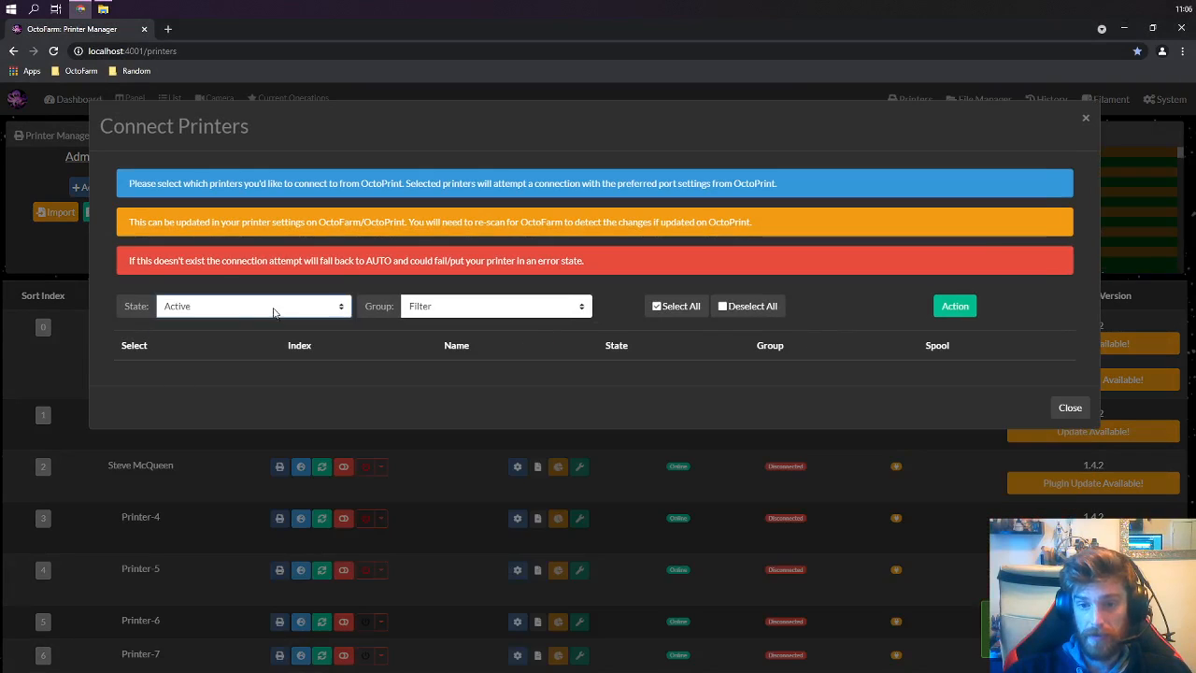
pyautogui.click(215, 306)
pyautogui.click(184, 360)
pyautogui.click(193, 314)
pyautogui.click(192, 371)
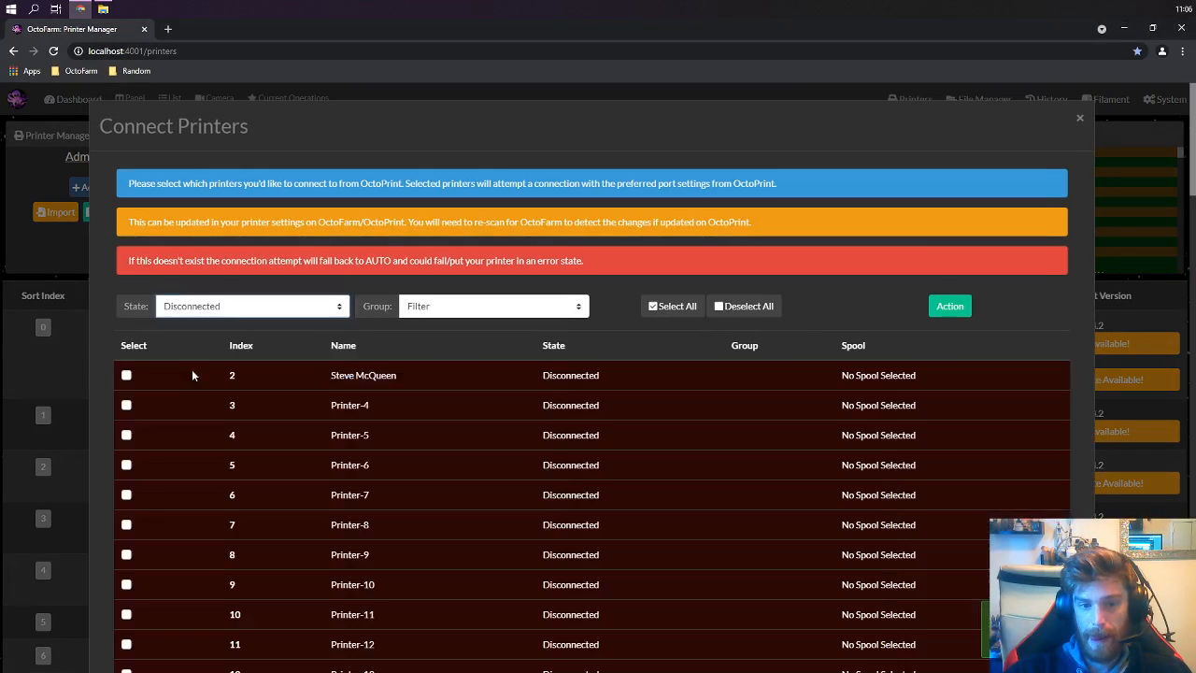
pyautogui.click(192, 309)
pyautogui.click(186, 325)
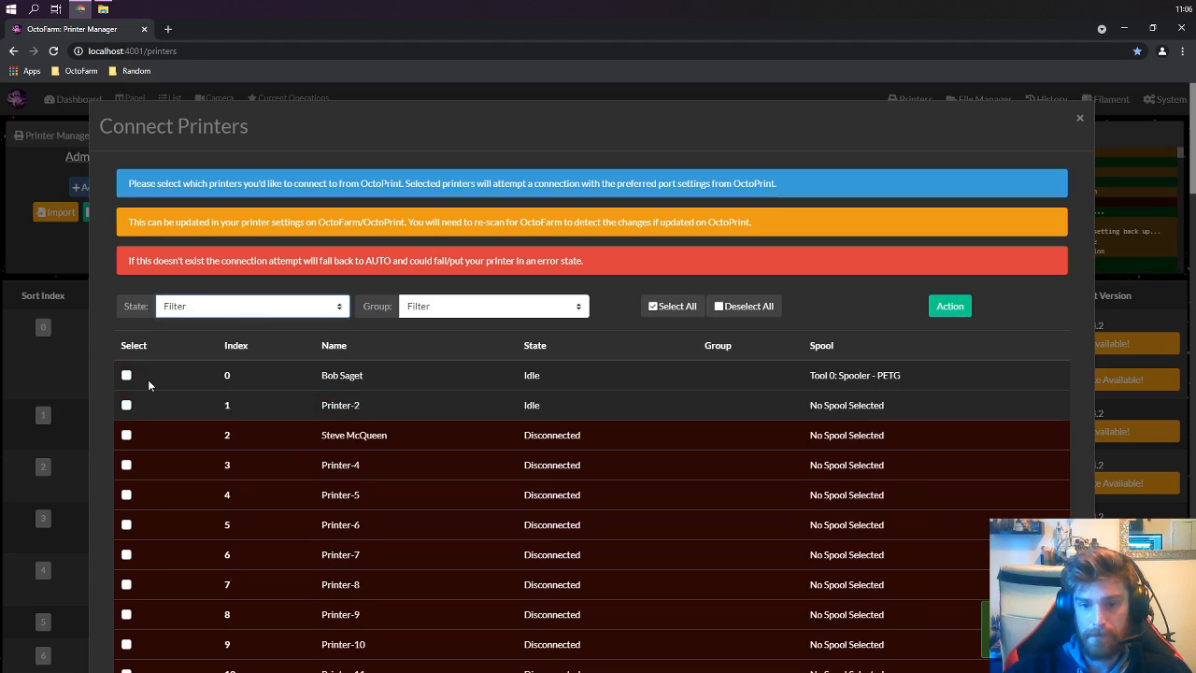
pyautogui.click(183, 309)
pyautogui.click(184, 347)
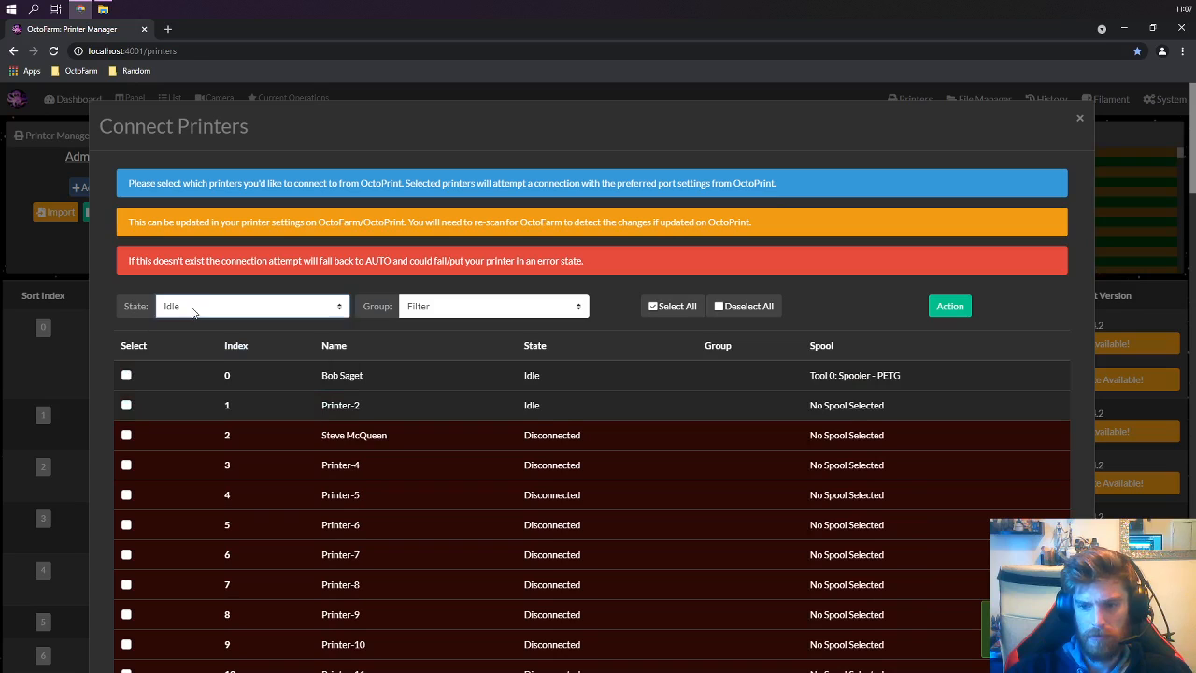
pyautogui.click(192, 308)
pyautogui.click(186, 321)
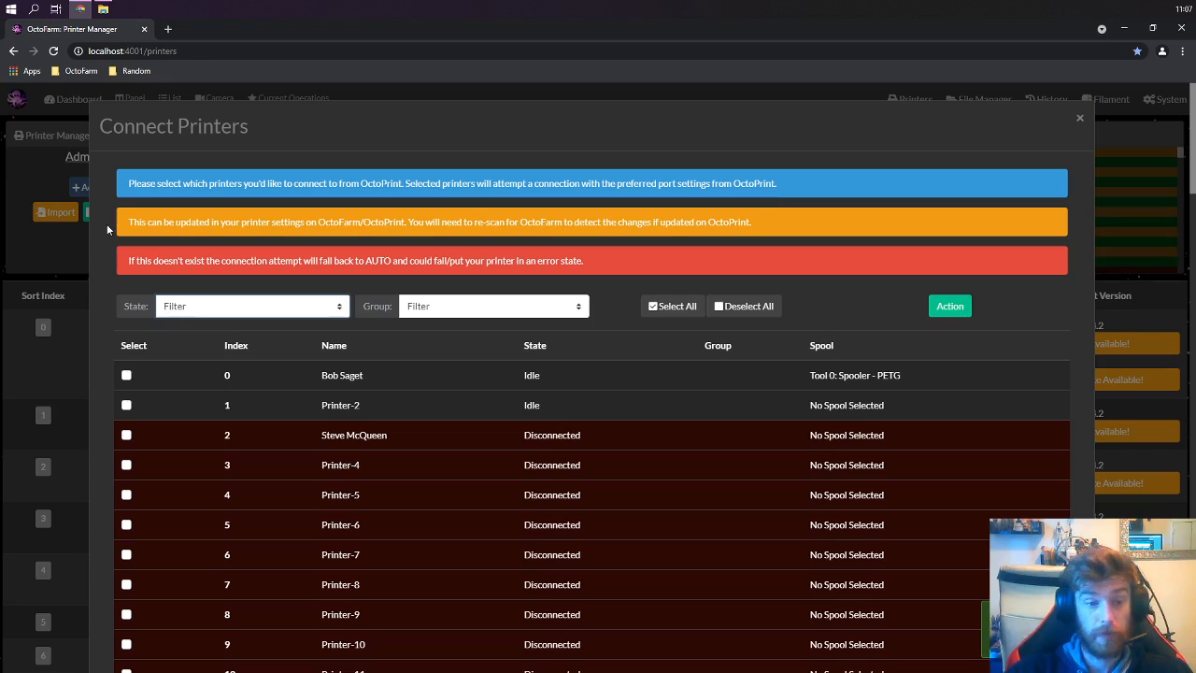
# Step: Select the printers at index 0 through 3 in the bulk connect dialog and run the connection
pyautogui.click(127, 376)
pyautogui.click(126, 406)
pyautogui.click(126, 435)
pyautogui.click(127, 465)
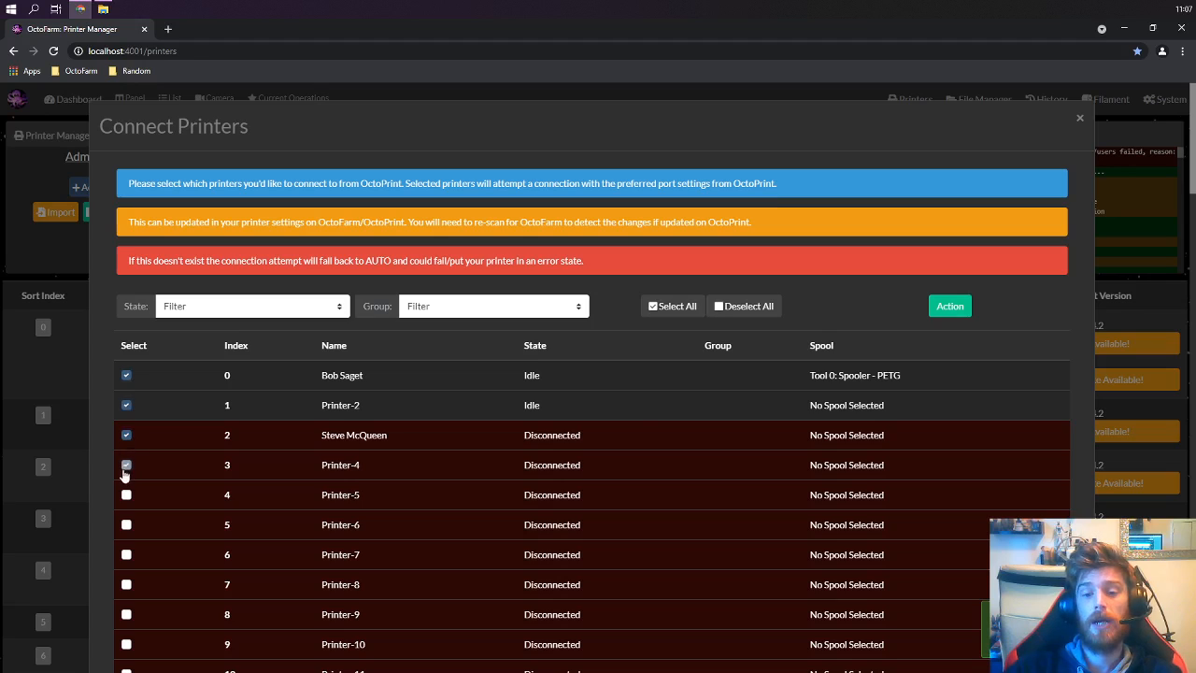
pyautogui.click(947, 307)
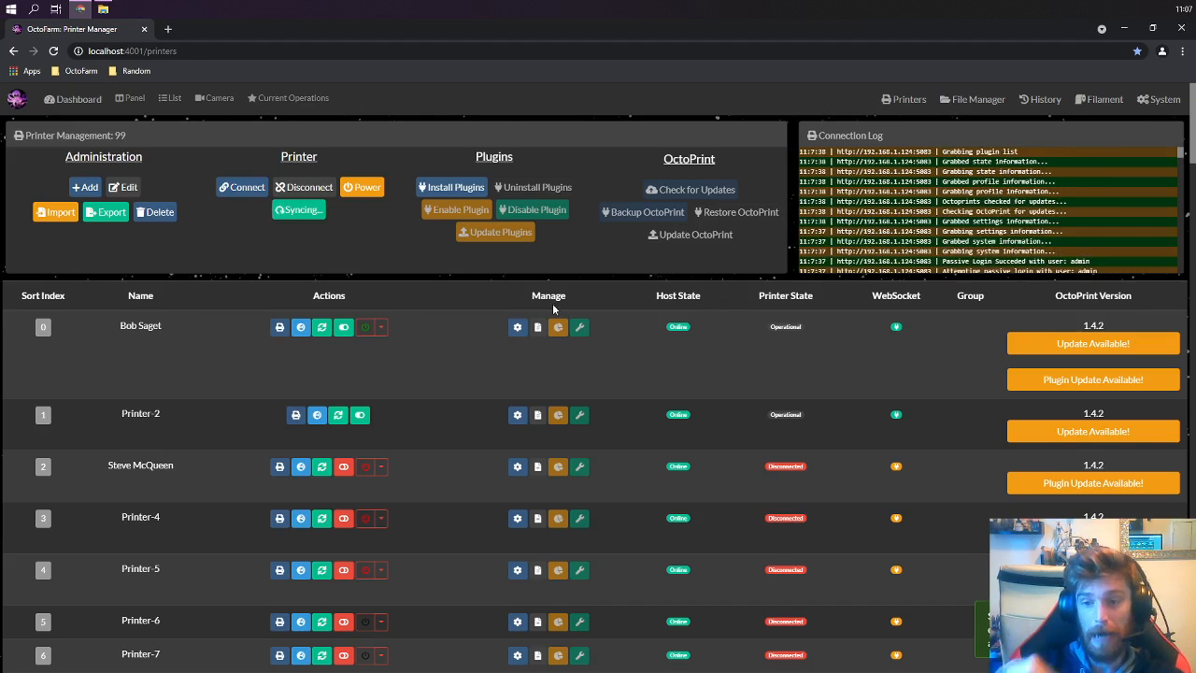
# Step: Open the settings of the printer at index 0 and examine its serial defaults and the available preferred ports
pyautogui.click(516, 326)
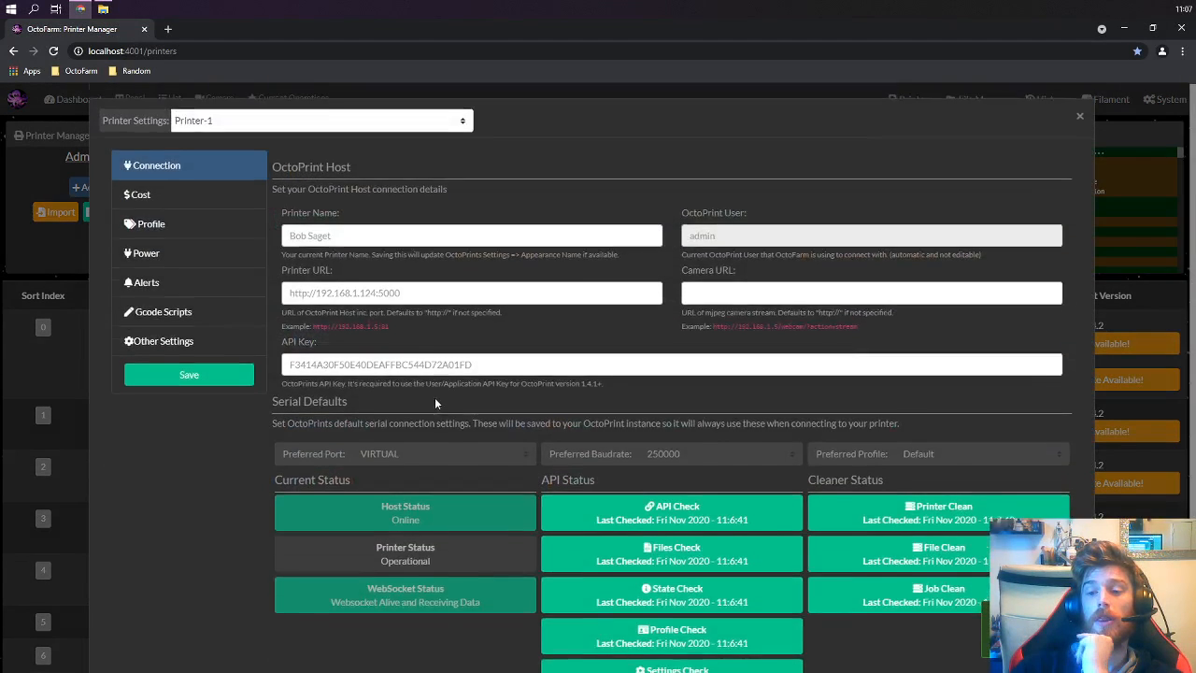
pyautogui.scroll(-2, 435, 402)
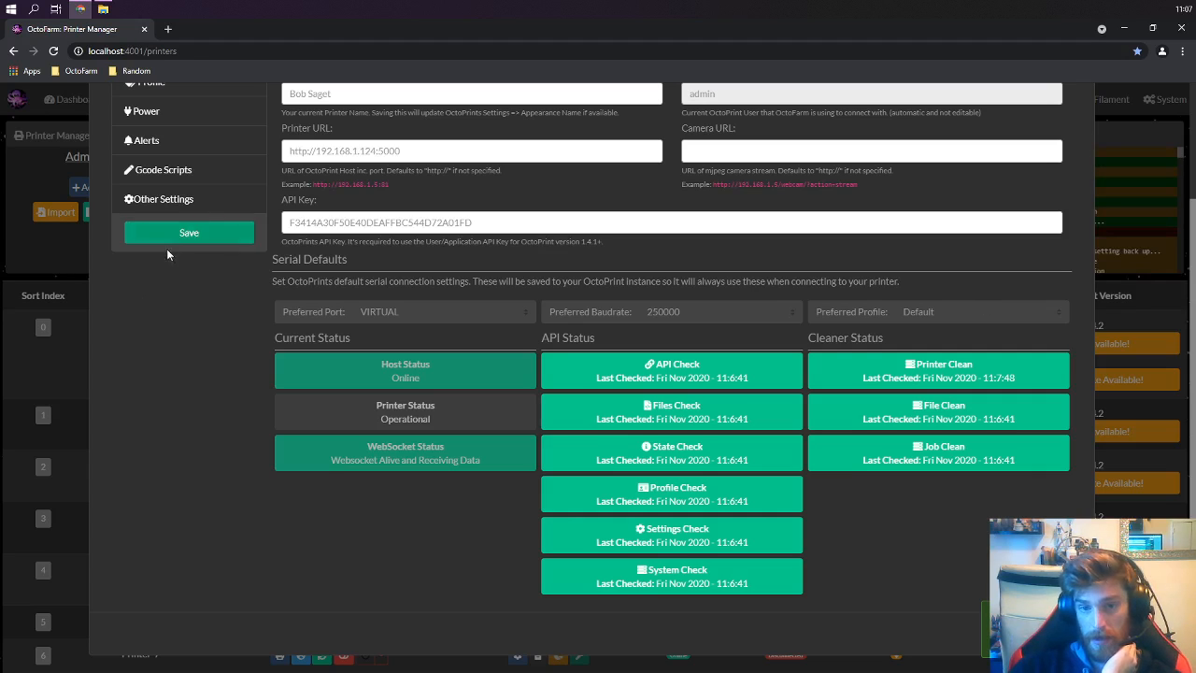
pyautogui.click(383, 308)
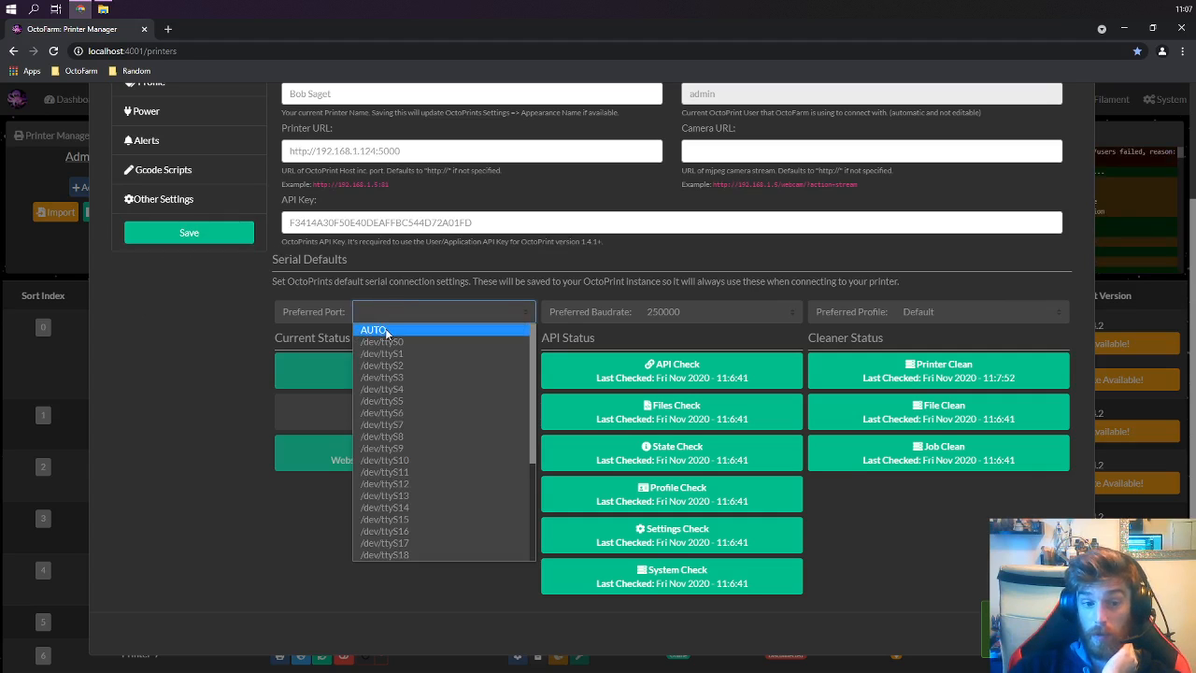
pyautogui.click(66, 290)
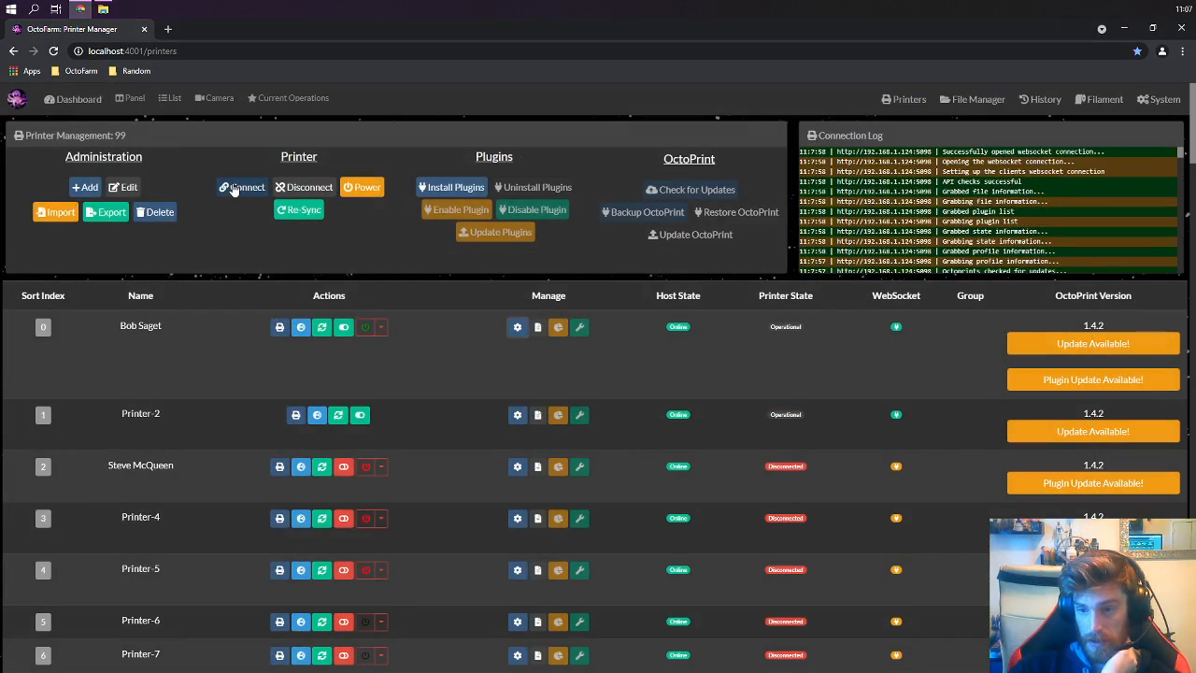
# Step: Try to connect the printers at index 2, 4 and 5 individually from the printer list
pyautogui.click(346, 468)
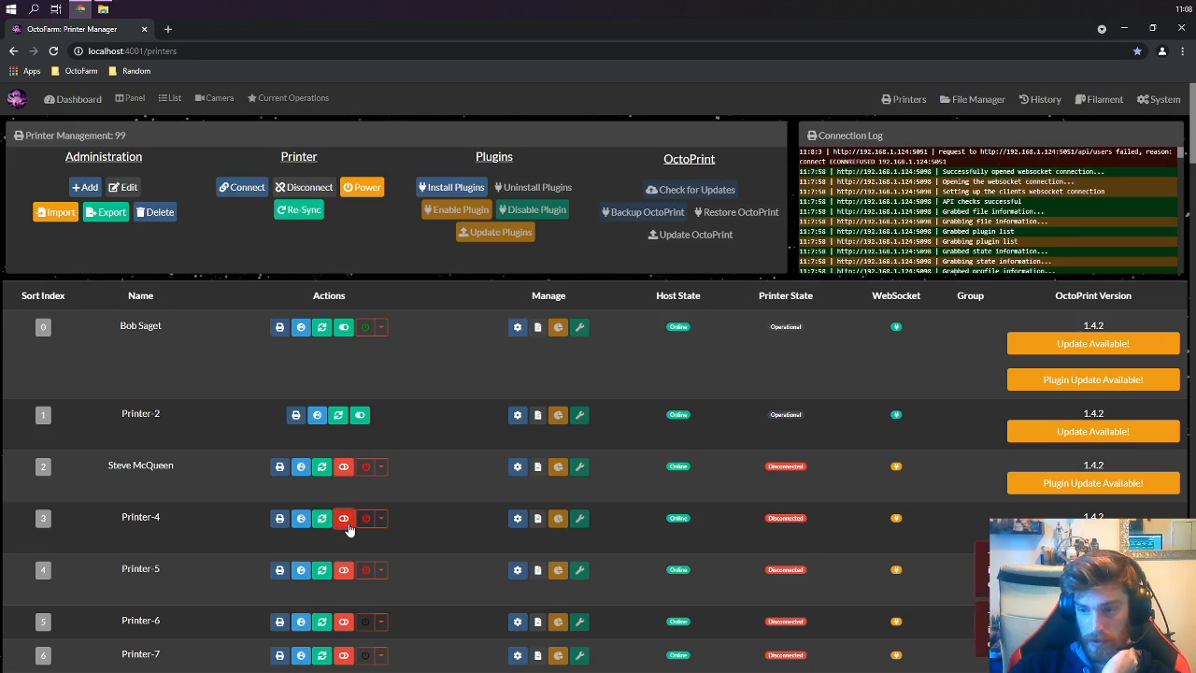
pyautogui.click(349, 570)
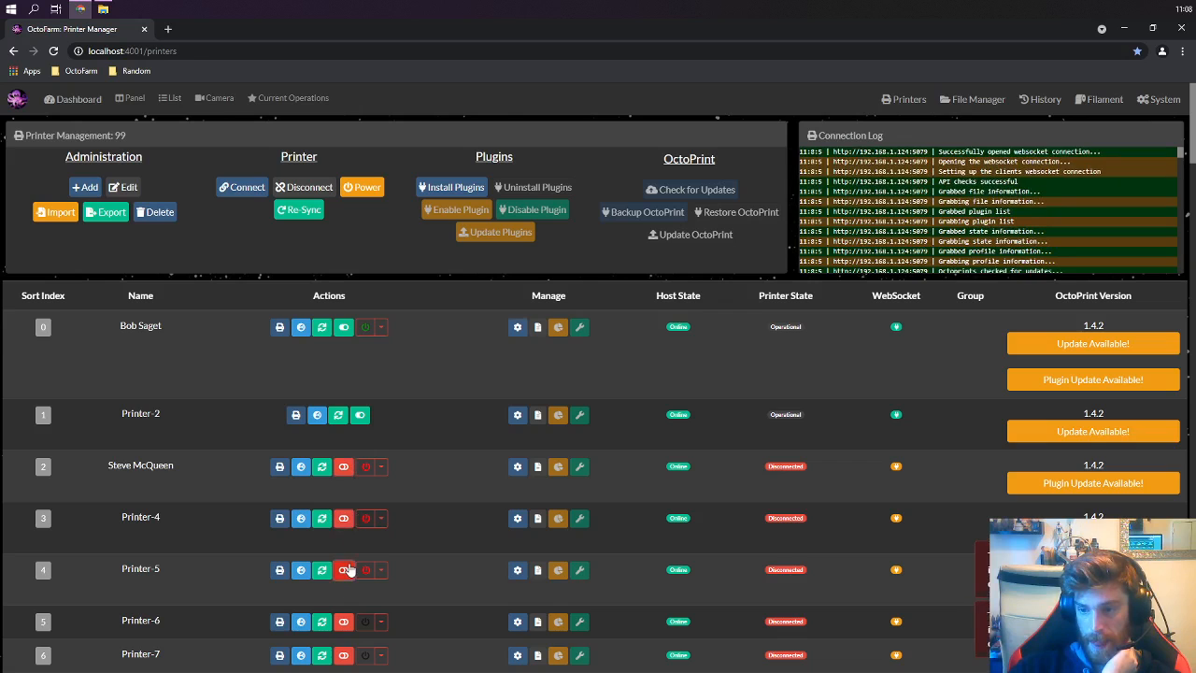
pyautogui.click(344, 621)
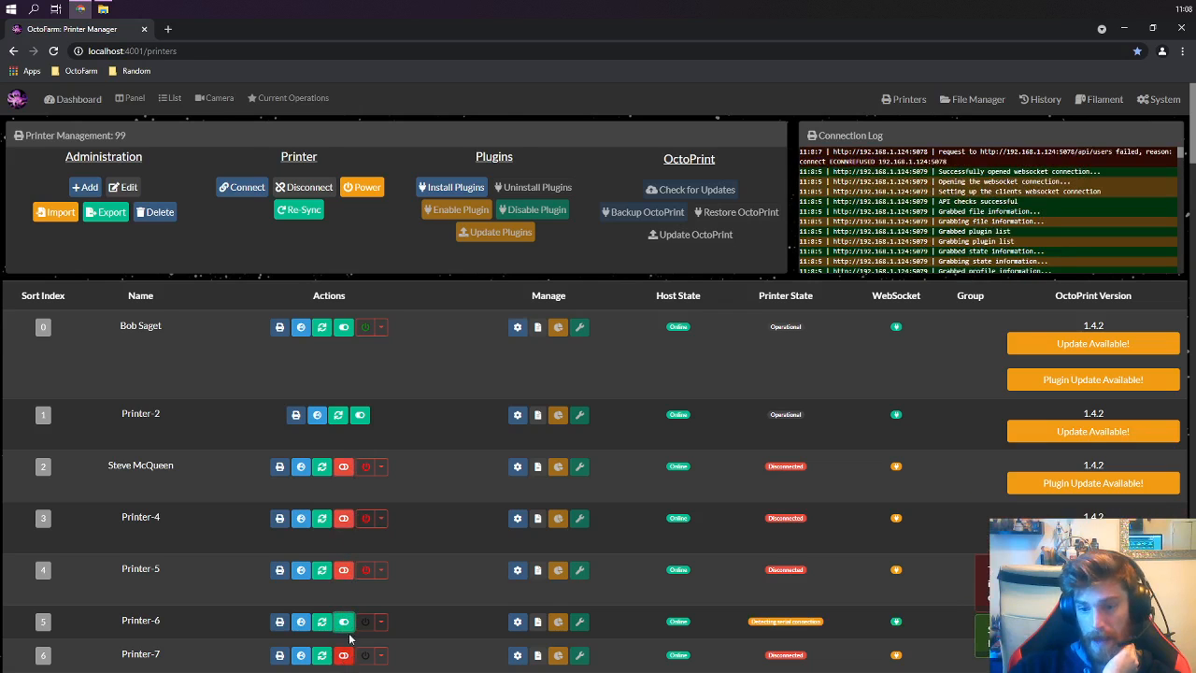
# Step: Examine the serial defaults and connection status in the settings of Printer-6 and Printer-5
pyautogui.click(516, 621)
pyautogui.scroll(-2, 416, 429)
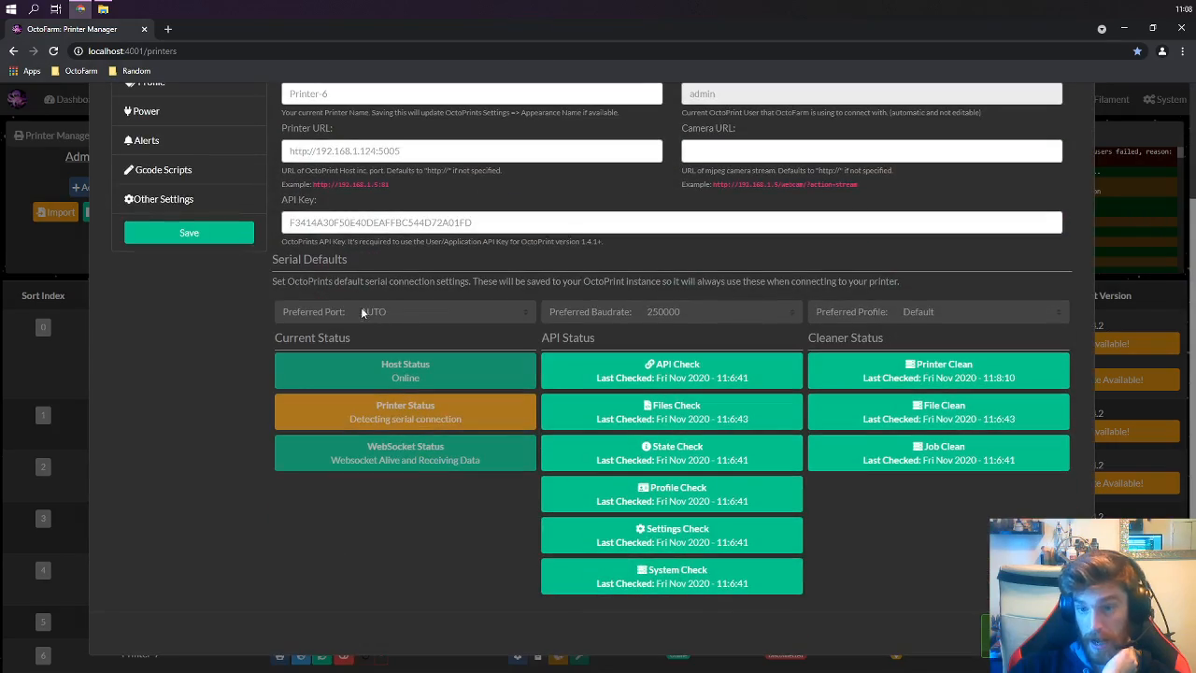
pyautogui.click(76, 361)
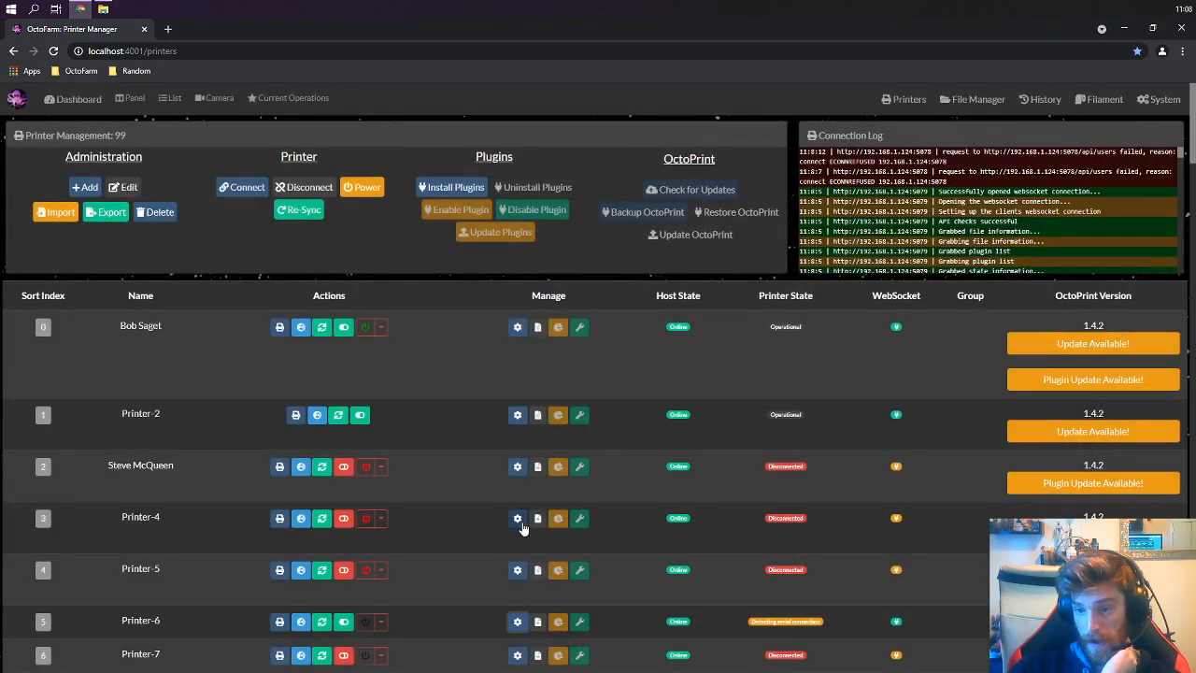
pyautogui.click(517, 569)
pyautogui.scroll(-1, 370, 385)
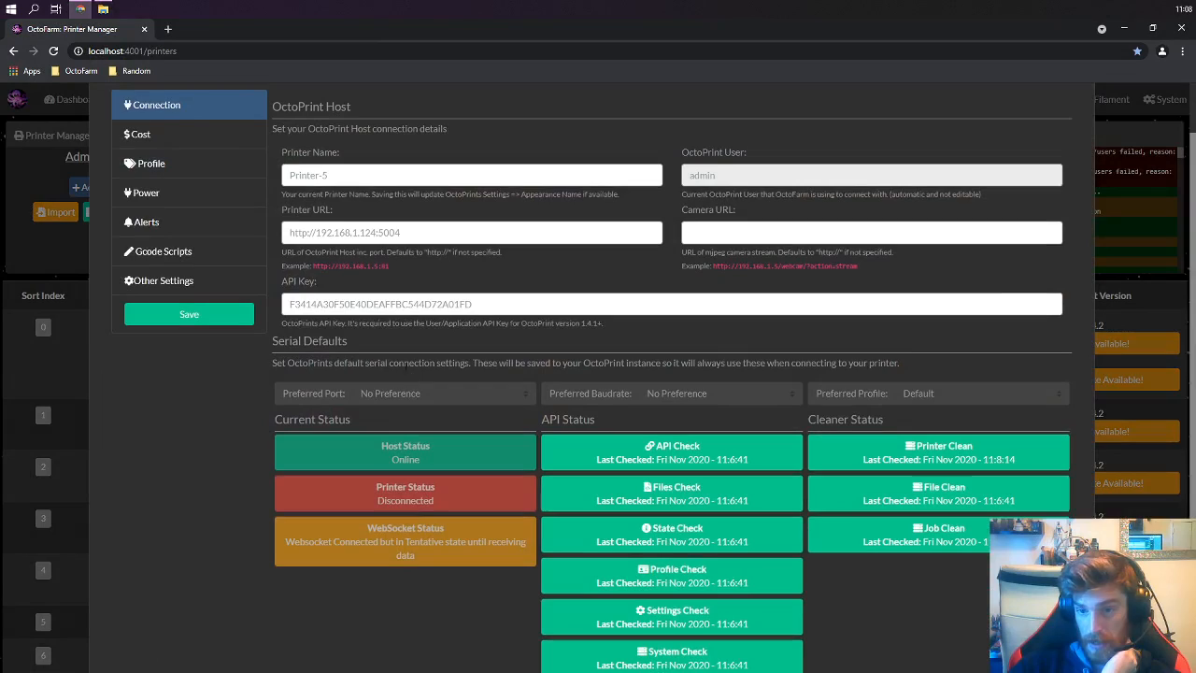
pyautogui.click(71, 440)
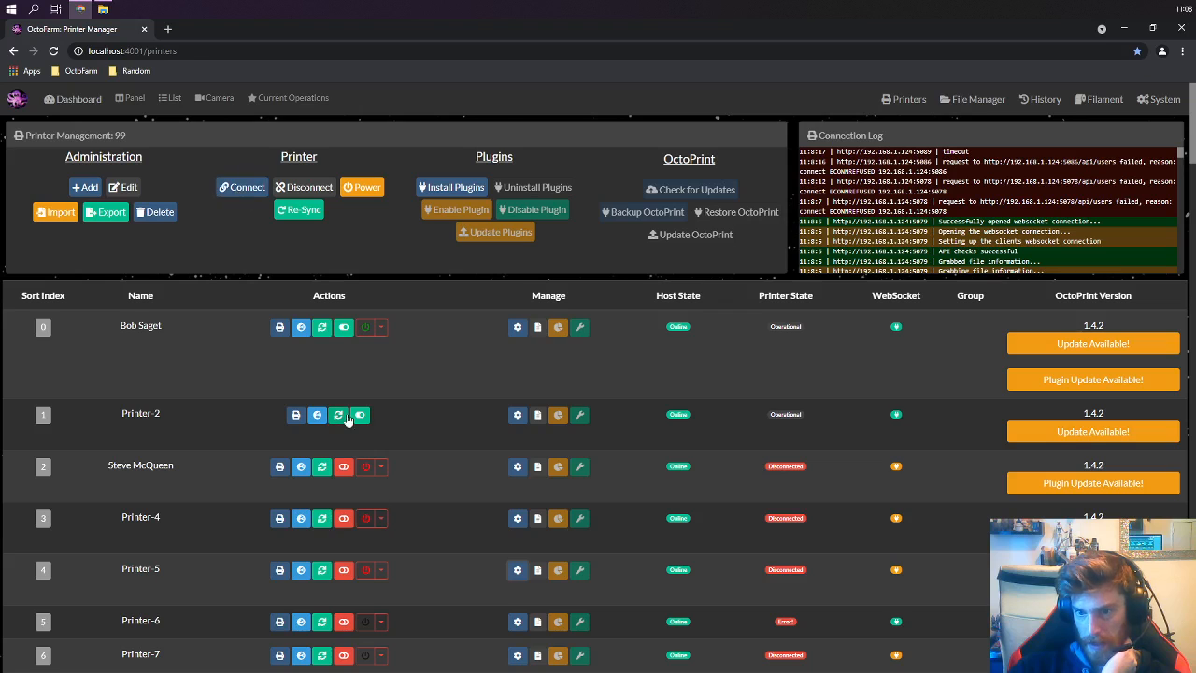
# Step: Disconnect the printer at index 0 with confirmation, and try to connect Printer-5 individually
pyautogui.click(343, 327)
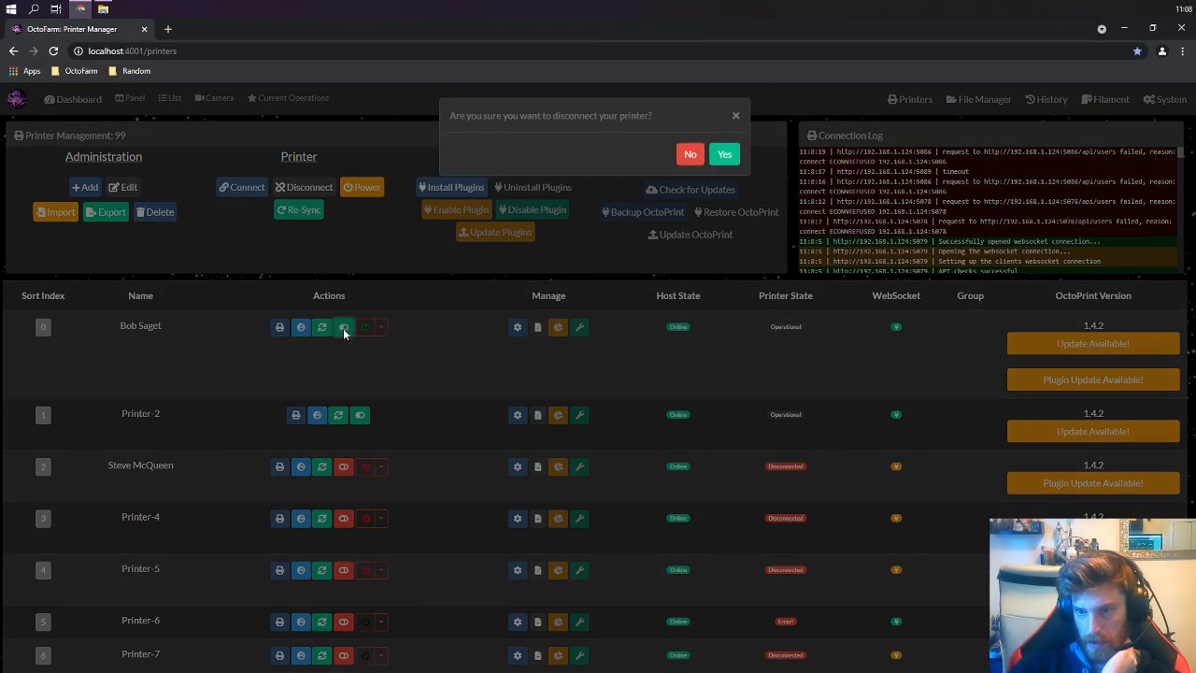
pyautogui.click(721, 156)
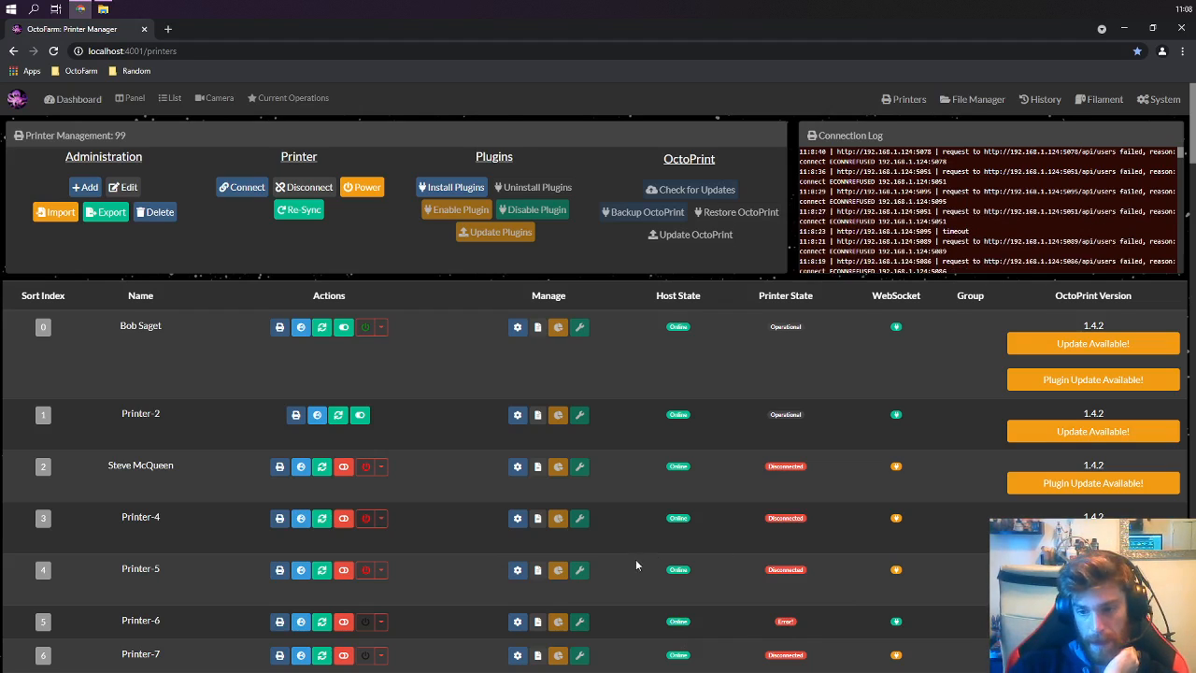
pyautogui.click(349, 573)
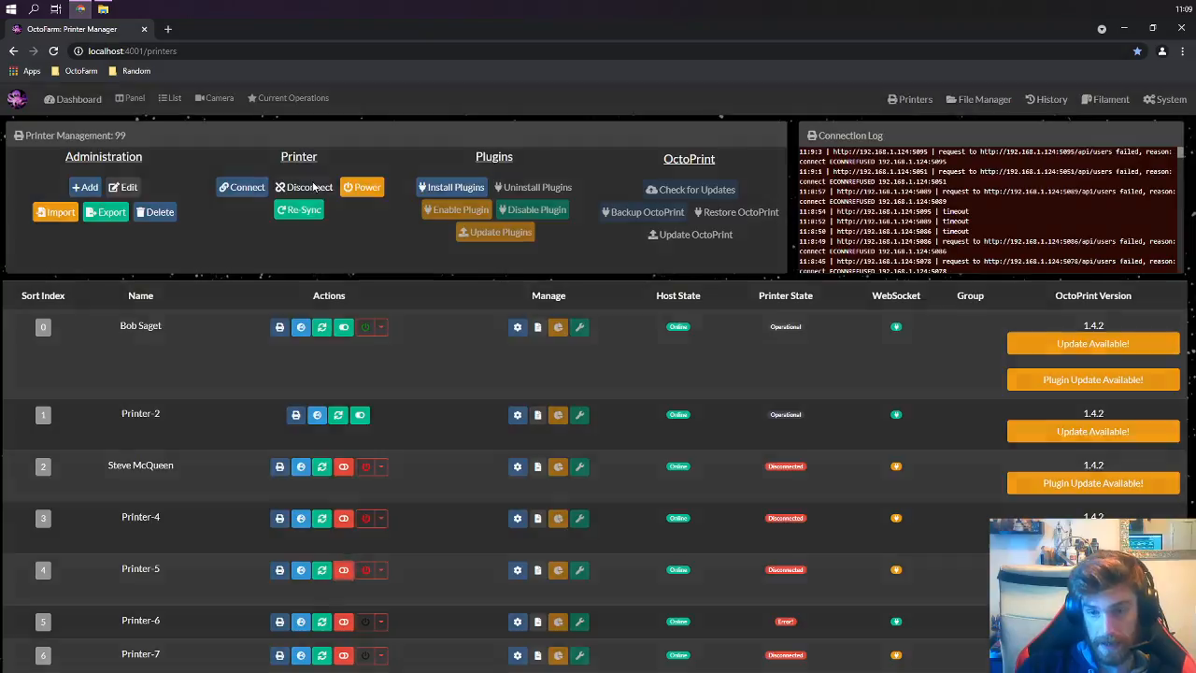
# Step: Select Printer-7 and Printer-5 in the bulk disconnect dialog and run the disconnection
pyautogui.click(315, 187)
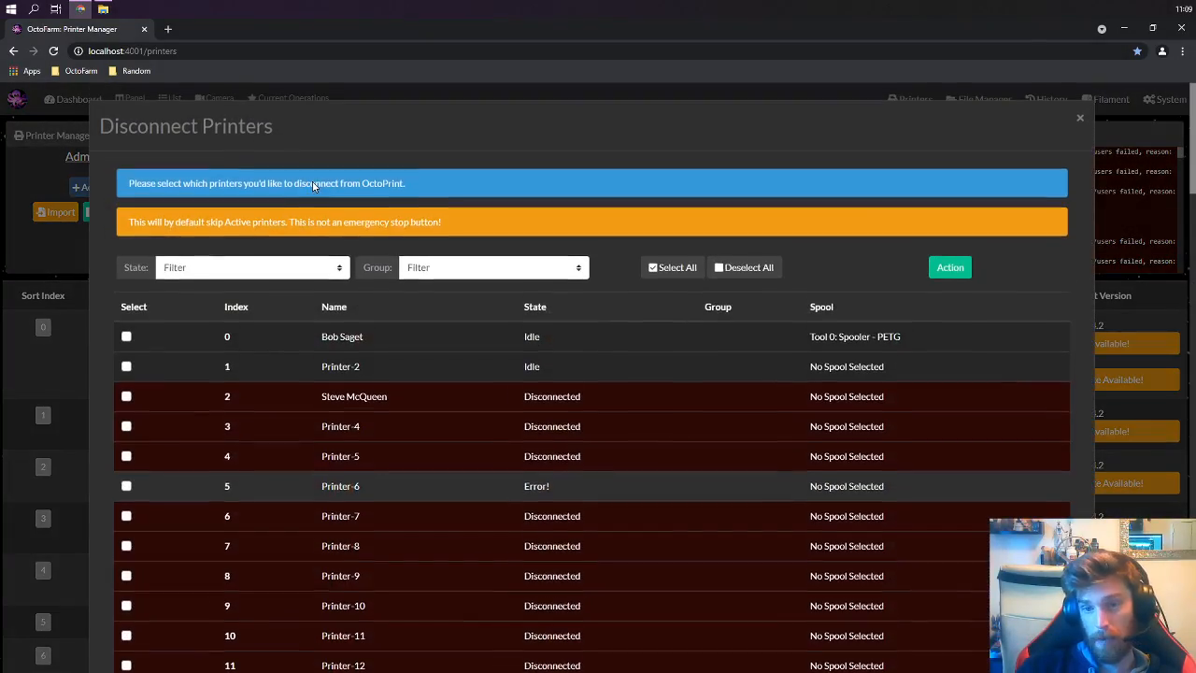
pyautogui.click(43, 269)
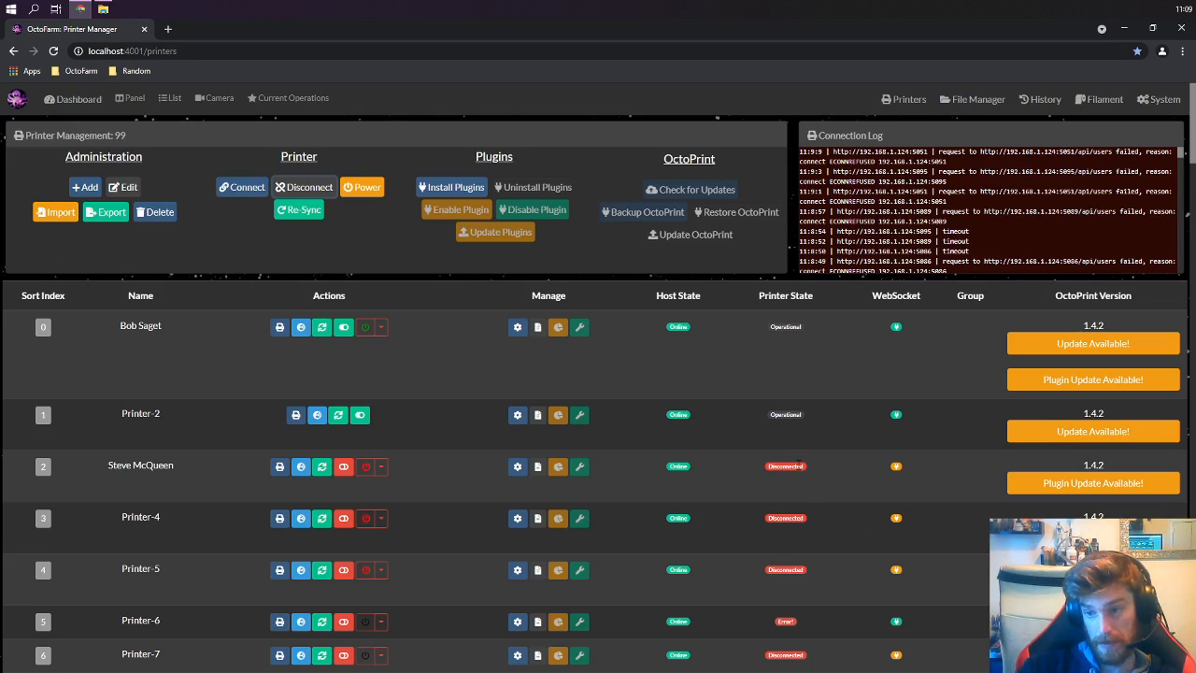
pyautogui.click(304, 187)
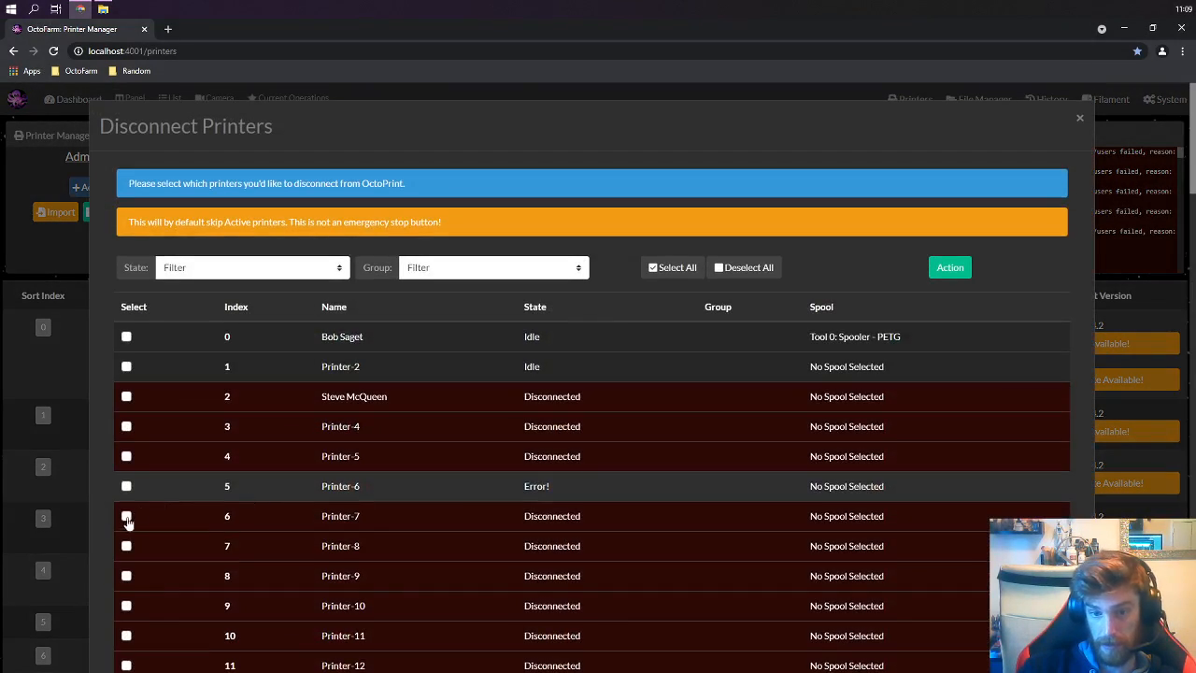
pyautogui.click(126, 516)
pyautogui.click(126, 457)
pyautogui.click(949, 267)
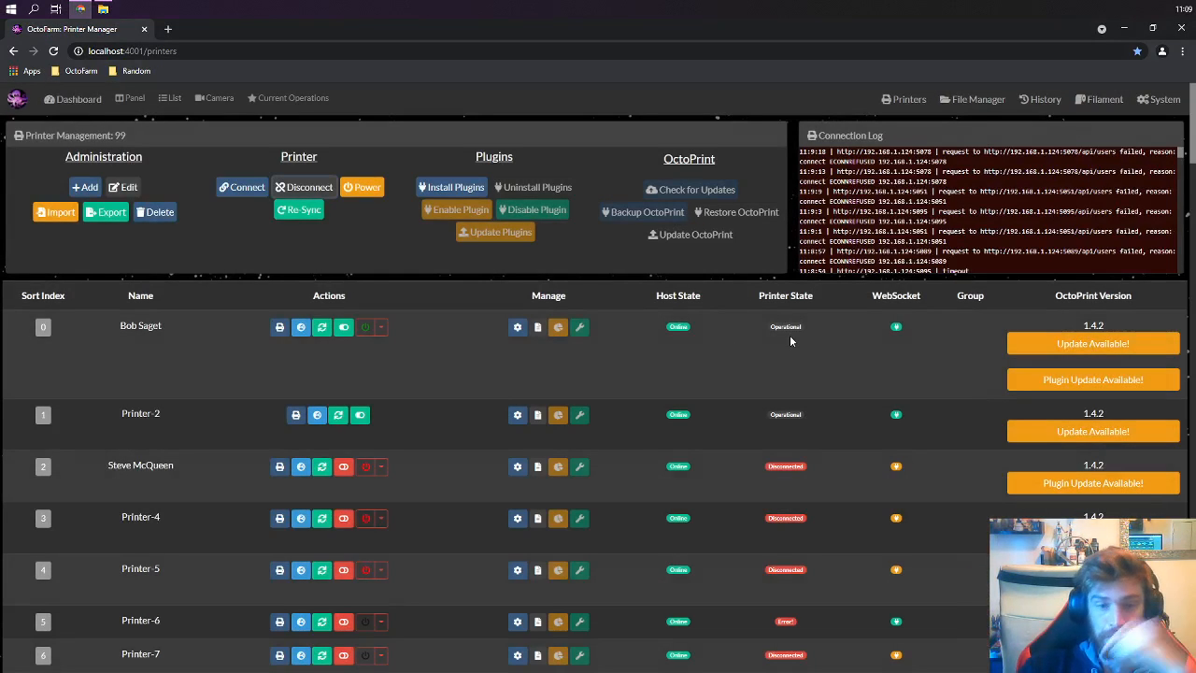
# Step: Select the printers at index 0 to 4 in the bulk power dialog and run the Restart OctoPrint command
pyautogui.click(358, 187)
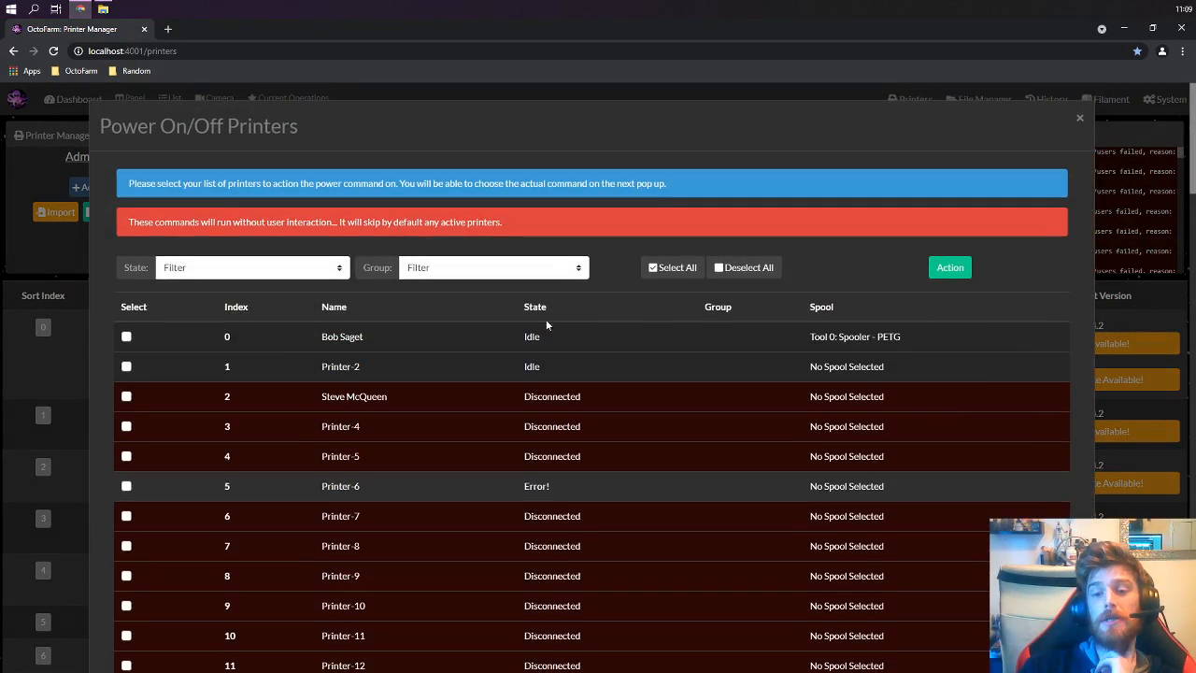
pyautogui.click(127, 337)
pyautogui.click(126, 367)
pyautogui.click(126, 397)
pyautogui.click(126, 427)
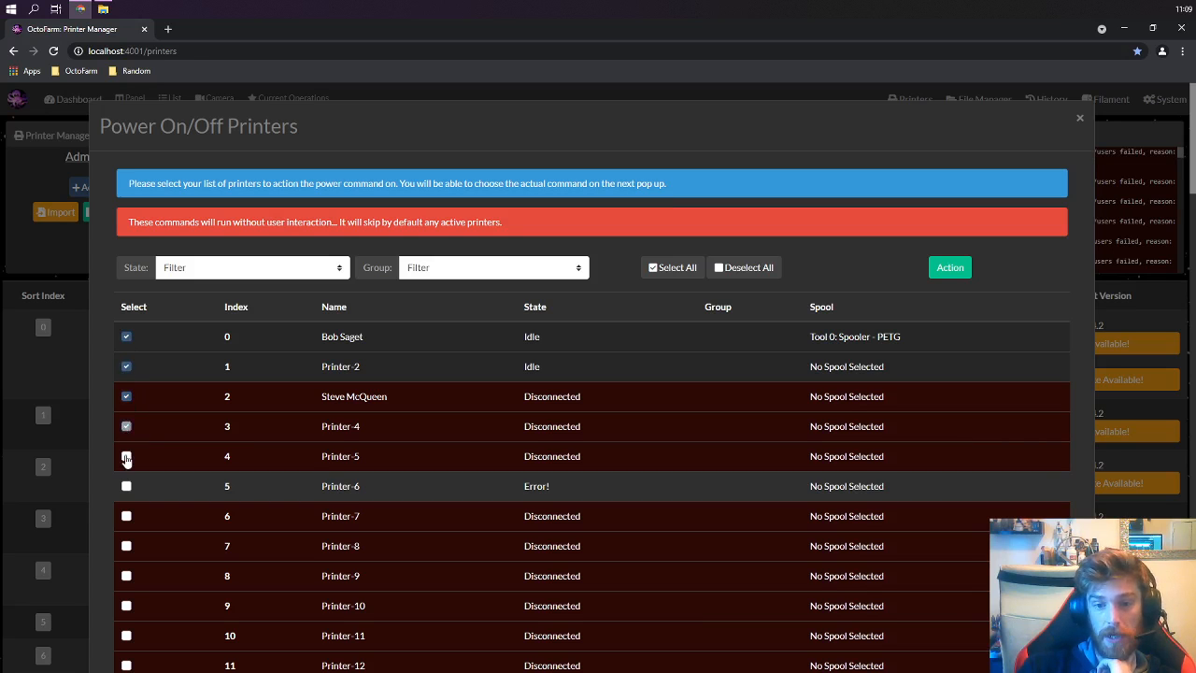
pyautogui.click(126, 457)
pyautogui.click(949, 267)
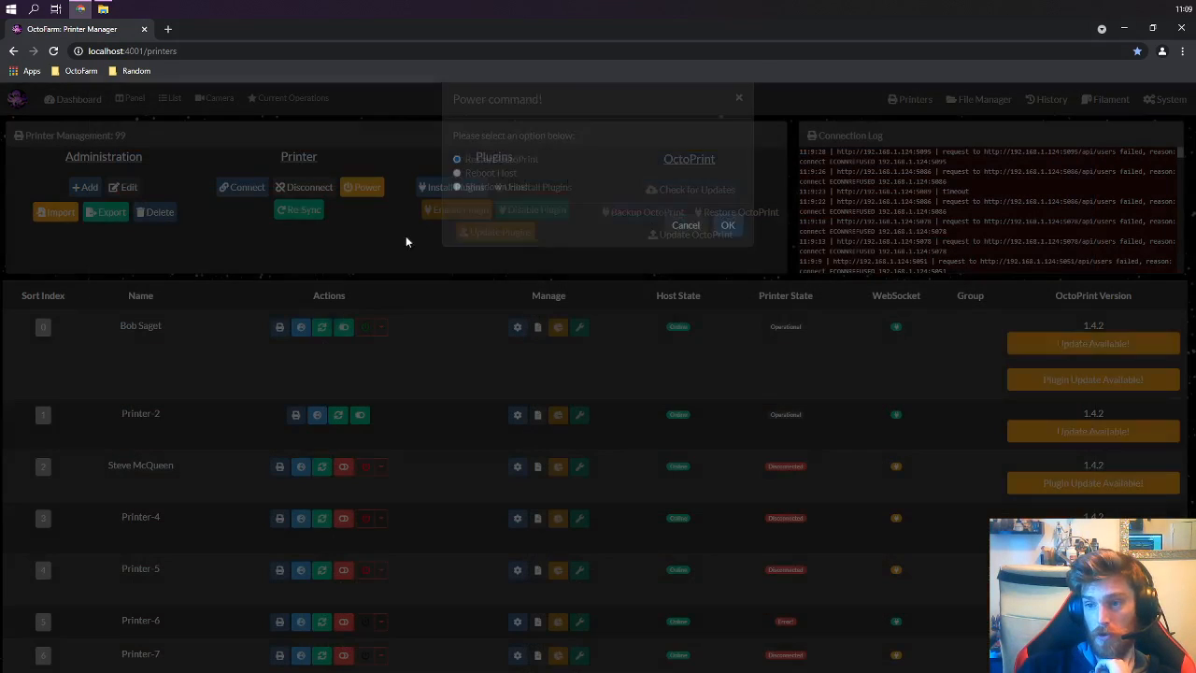
pyautogui.click(728, 228)
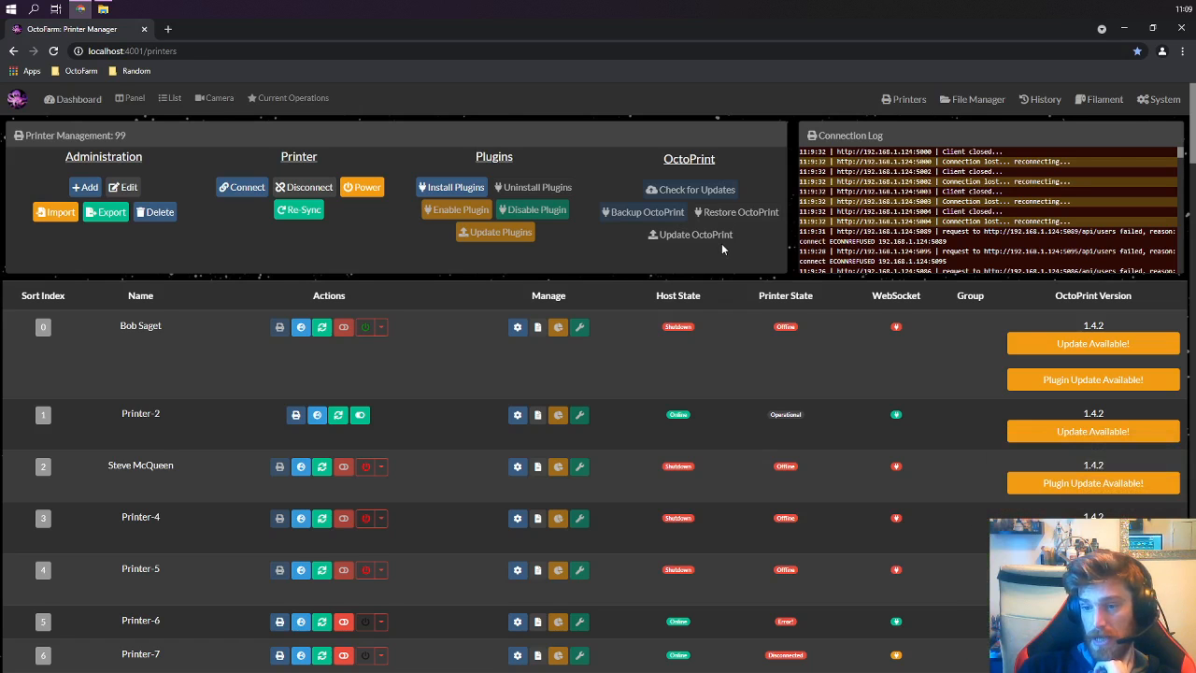
# Step: View the bulk power dialog and the individual power options of the printer at index 0
pyautogui.click(362, 187)
pyautogui.click(14, 299)
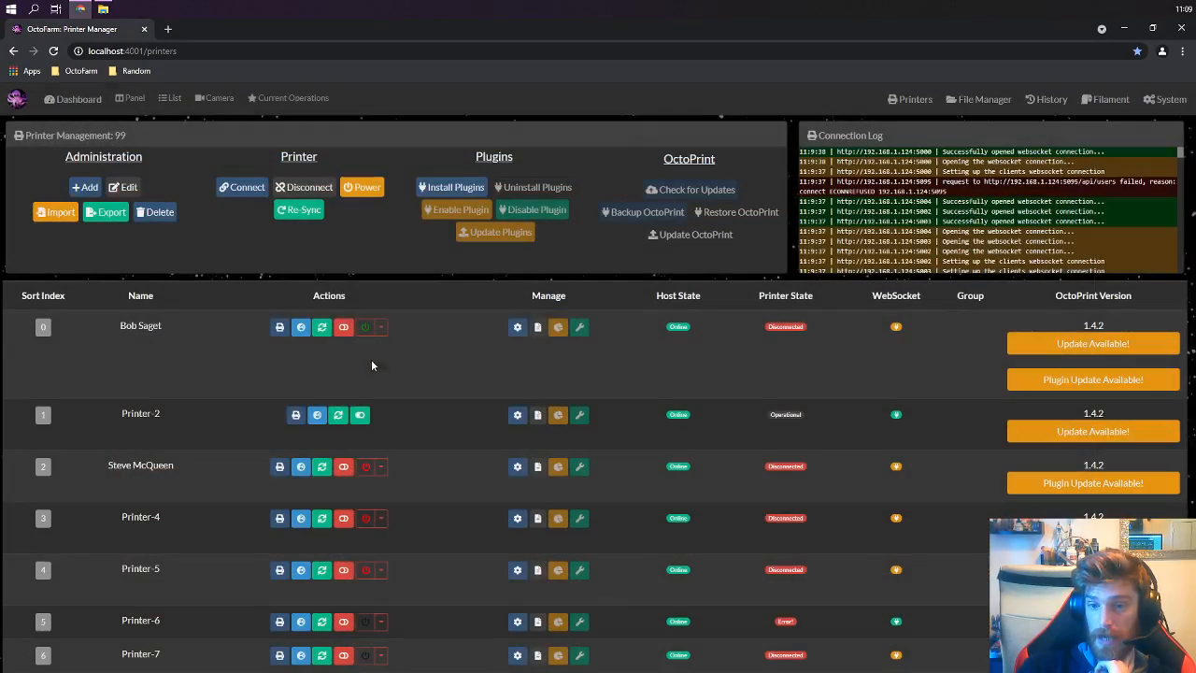
pyautogui.click(381, 326)
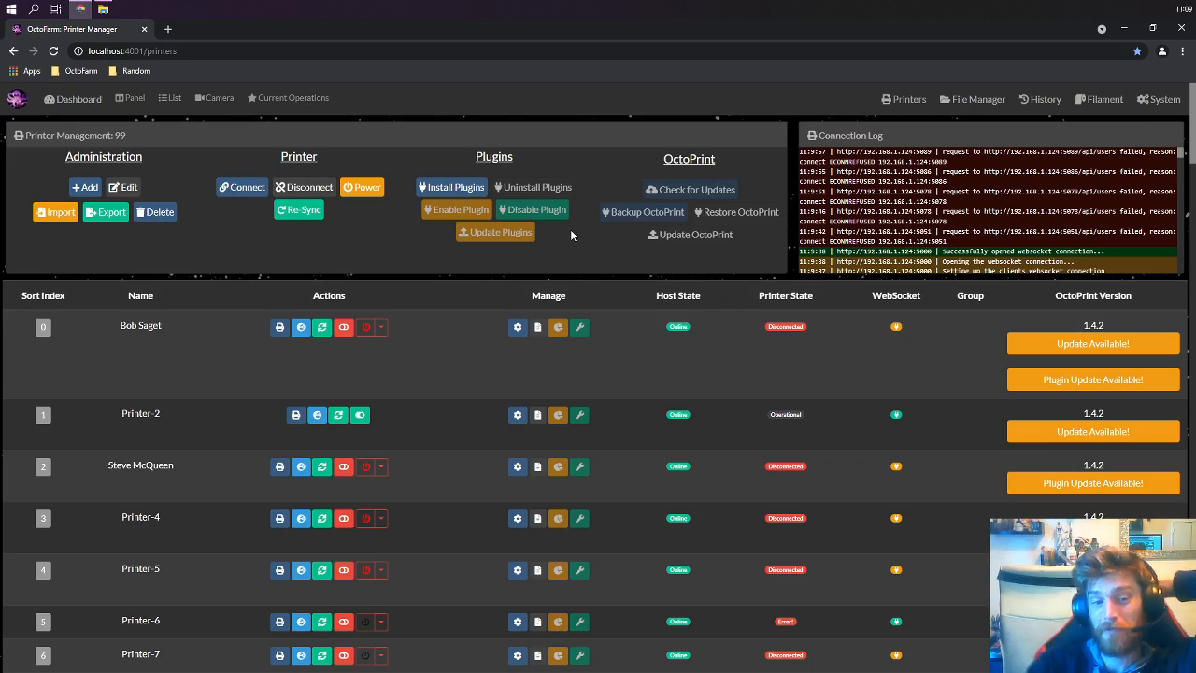
# Step: Select the printers at index 0 to 4 for a bulk plugin installation and proceed to the plugin choice
pyautogui.click(454, 188)
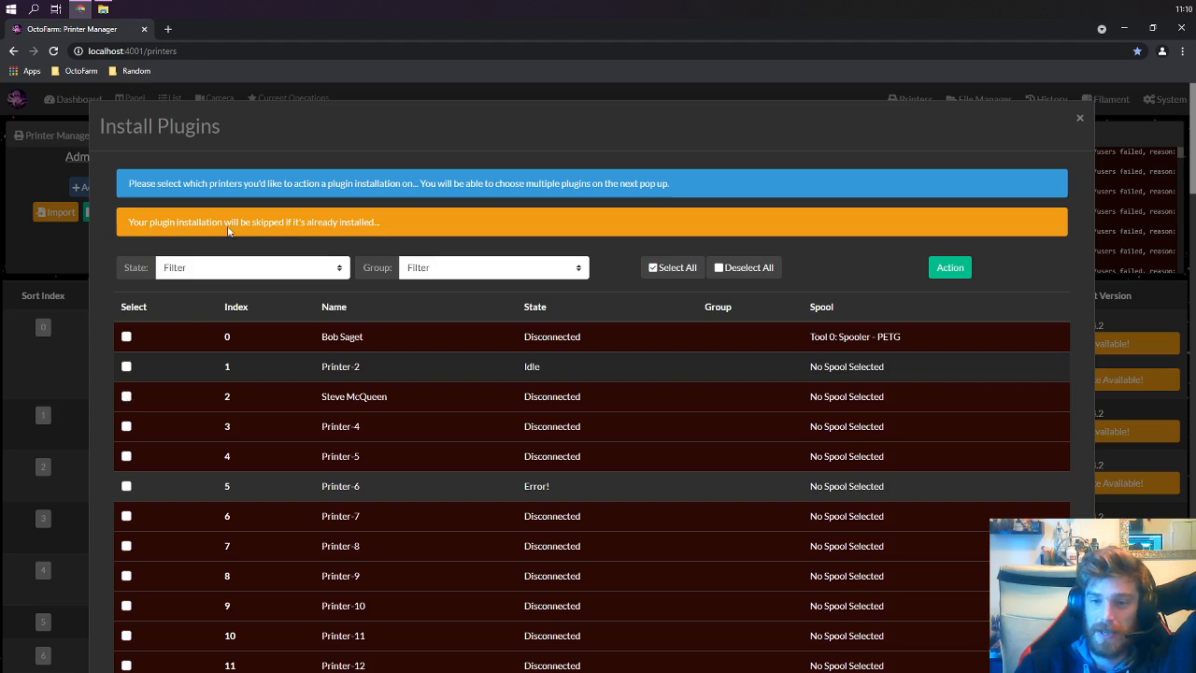
pyautogui.click(232, 267)
pyautogui.click(211, 277)
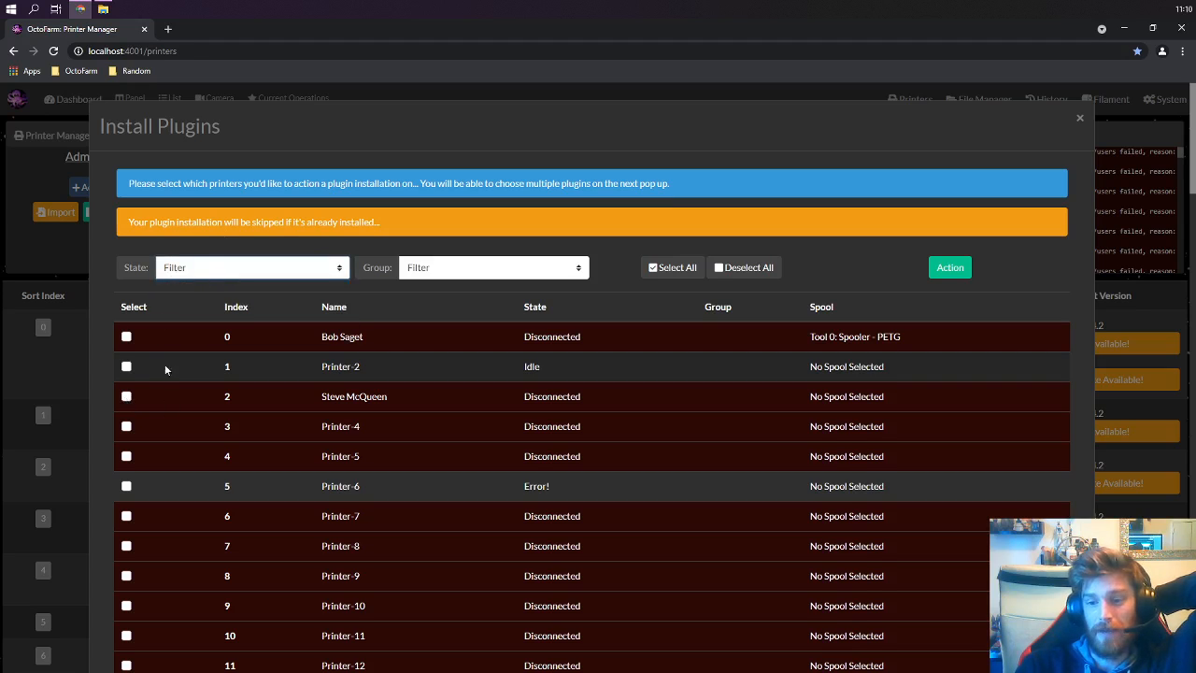
pyautogui.click(126, 337)
pyautogui.click(127, 366)
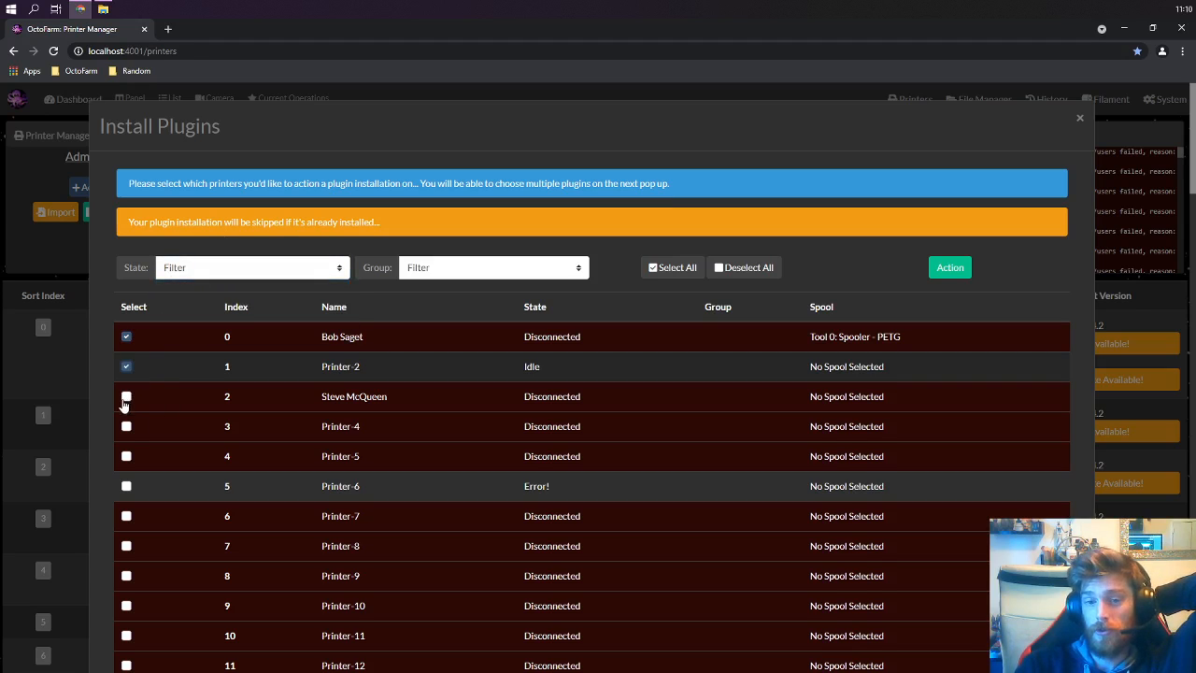
pyautogui.click(126, 396)
pyautogui.click(126, 427)
pyautogui.click(126, 456)
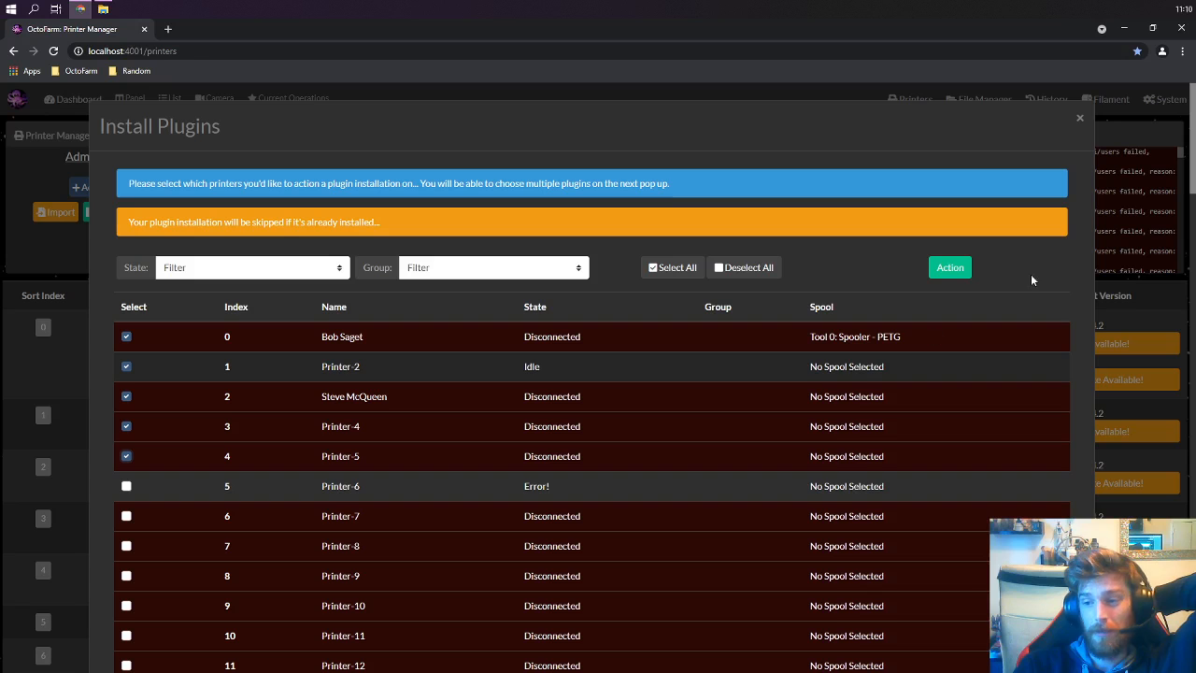
pyautogui.click(954, 273)
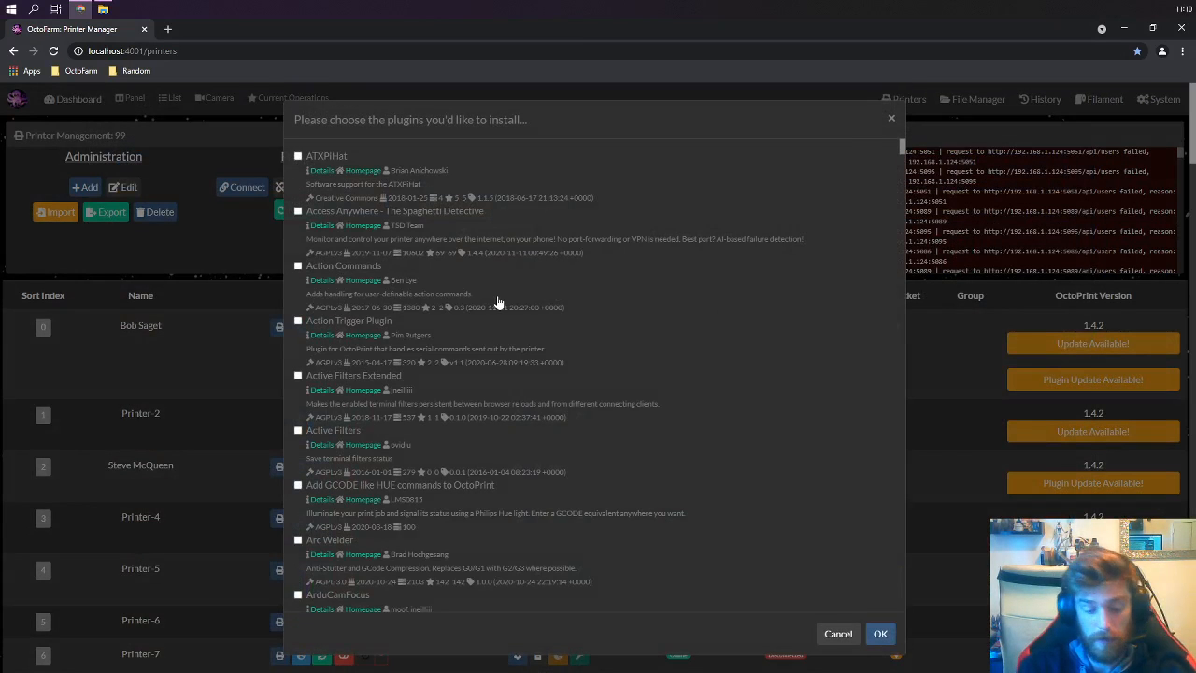
# Step: Search the plugin list for "Cost Es" and mark CostEstimation and Cura Thumbnails for installation
pyautogui.hotkey('ctrl', 'f')
pyautogui.write('Cost')
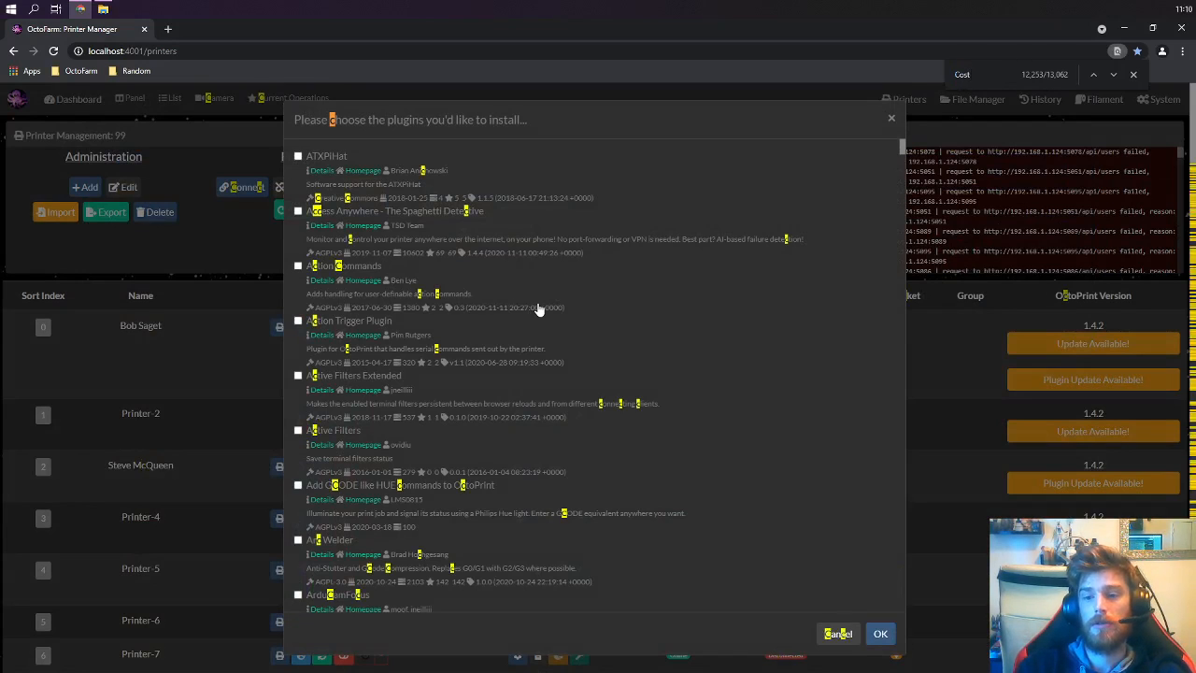
pyautogui.write(' Es')
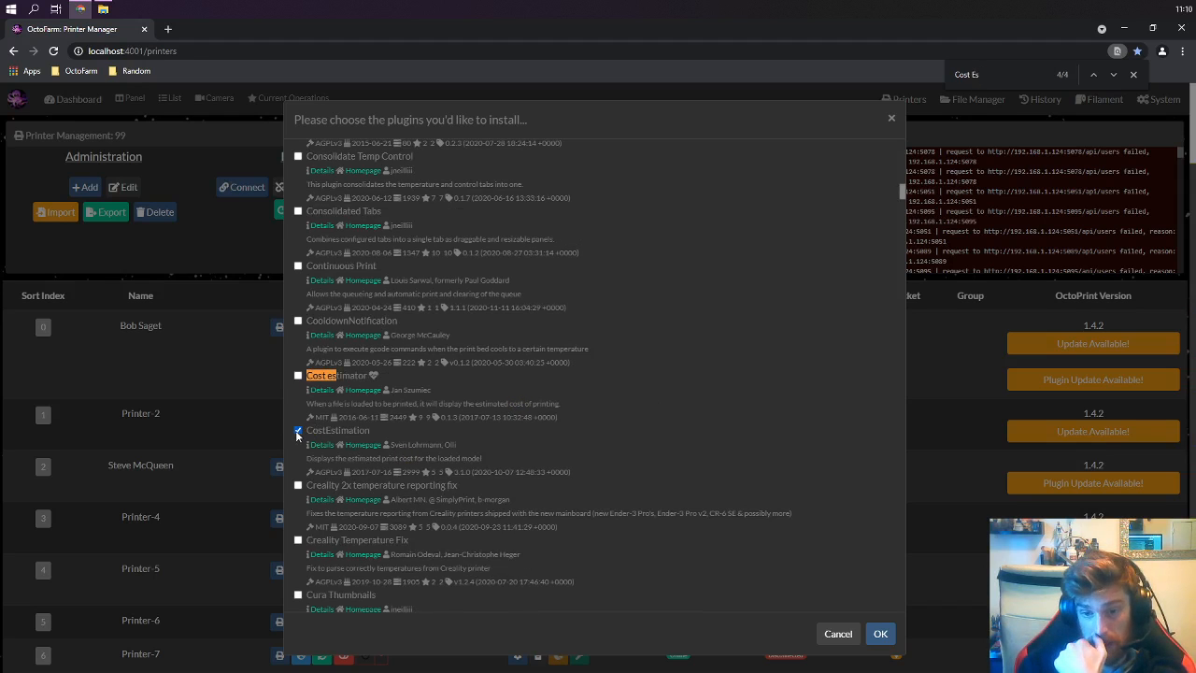
pyautogui.click(298, 595)
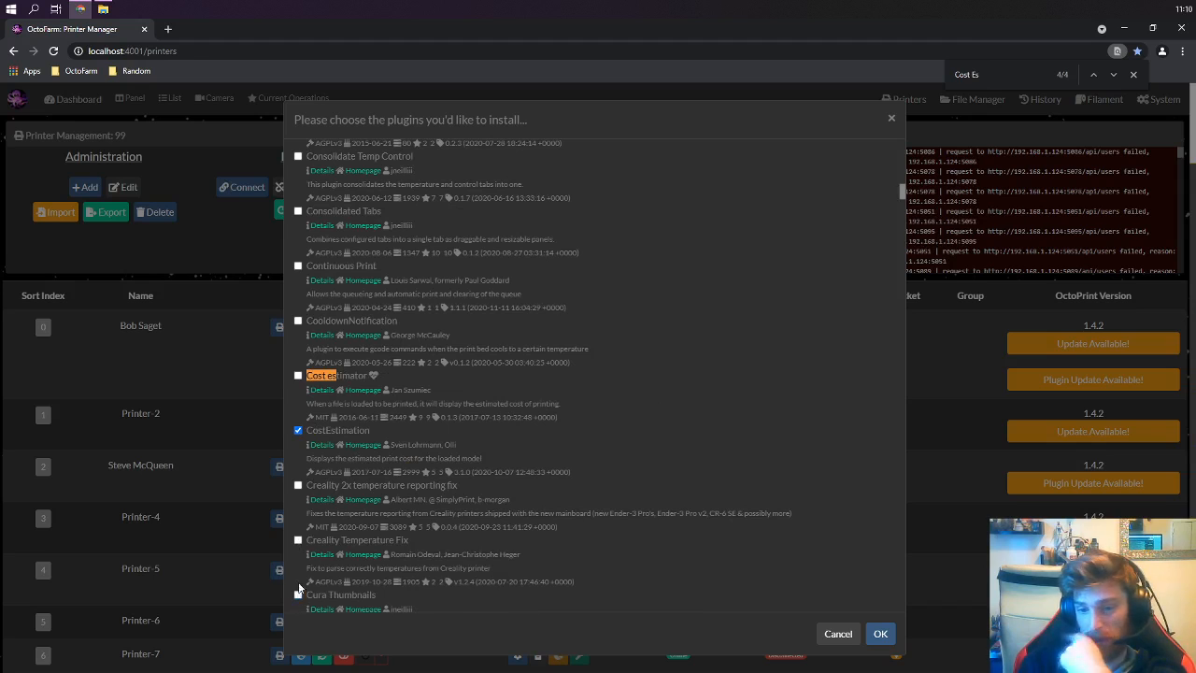
pyautogui.scroll(-1, 588, 306)
pyautogui.scroll(-2, 589, 305)
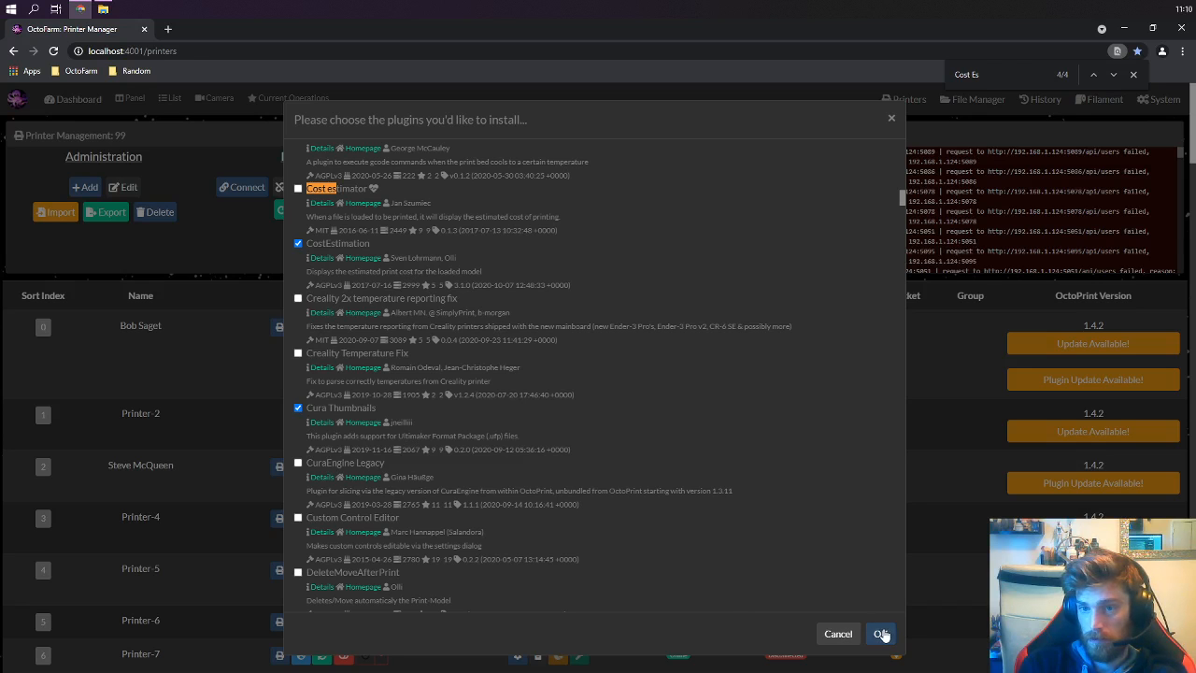
# Step: Review the available plugins and start installing the selected ones on the chosen printers
pyautogui.scroll(10, 542, 427)
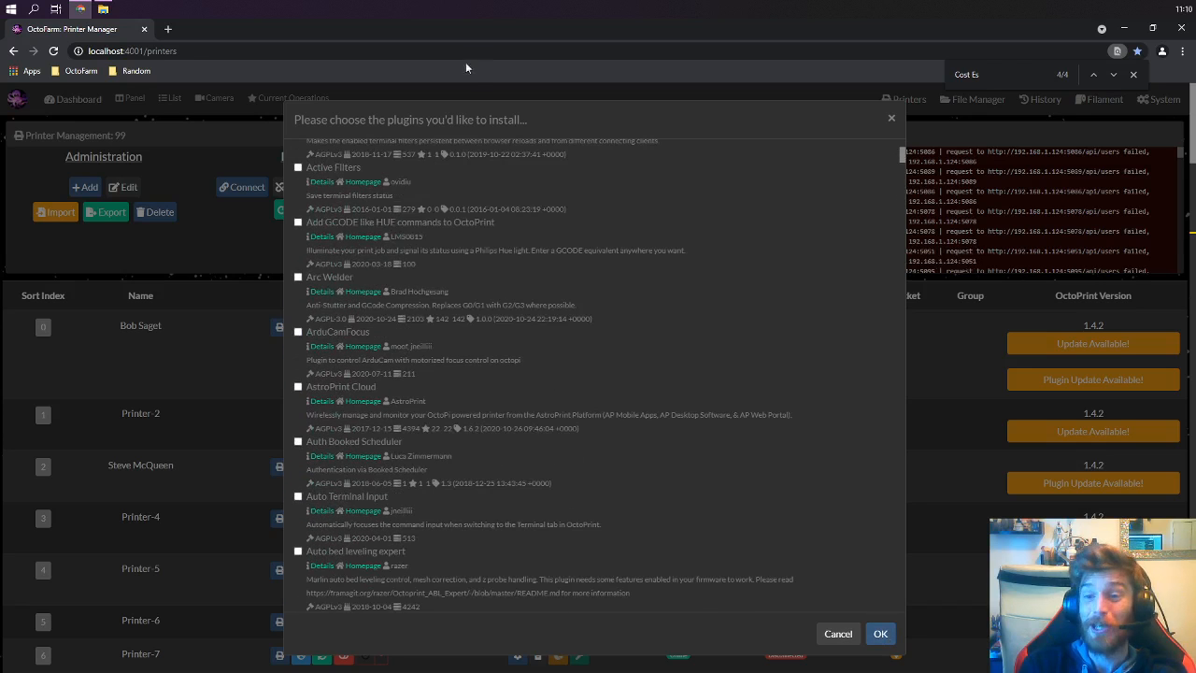
pyautogui.scroll(-8, 402, 268)
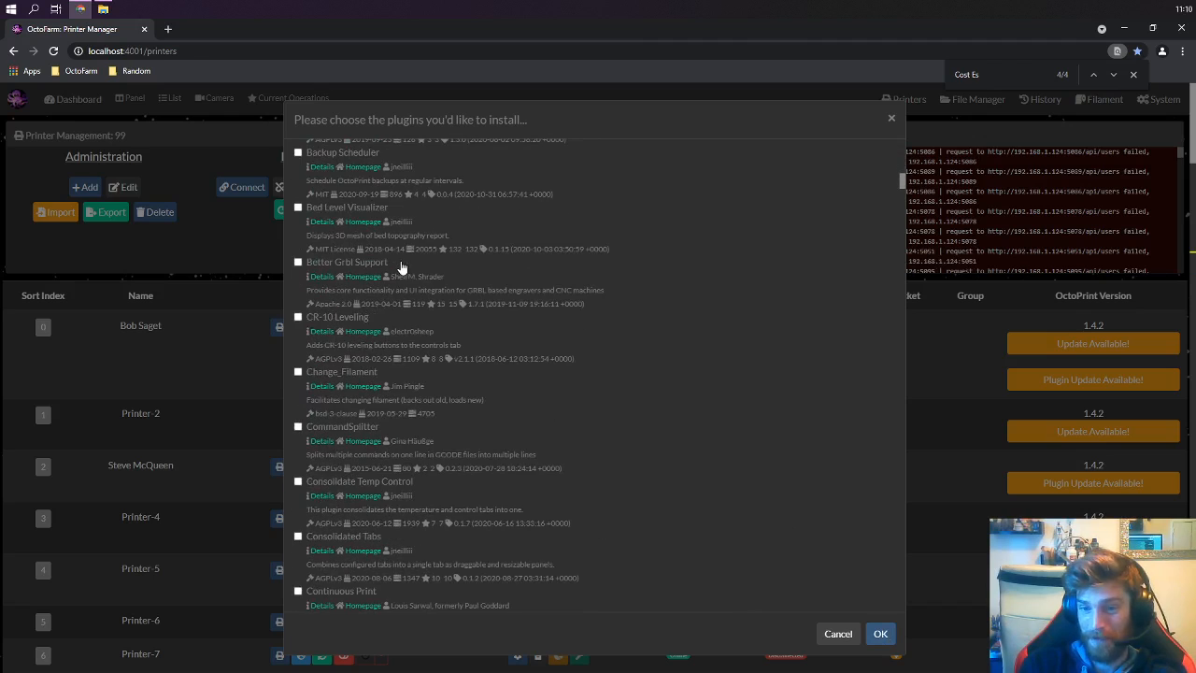
pyautogui.scroll(-4, 378, 240)
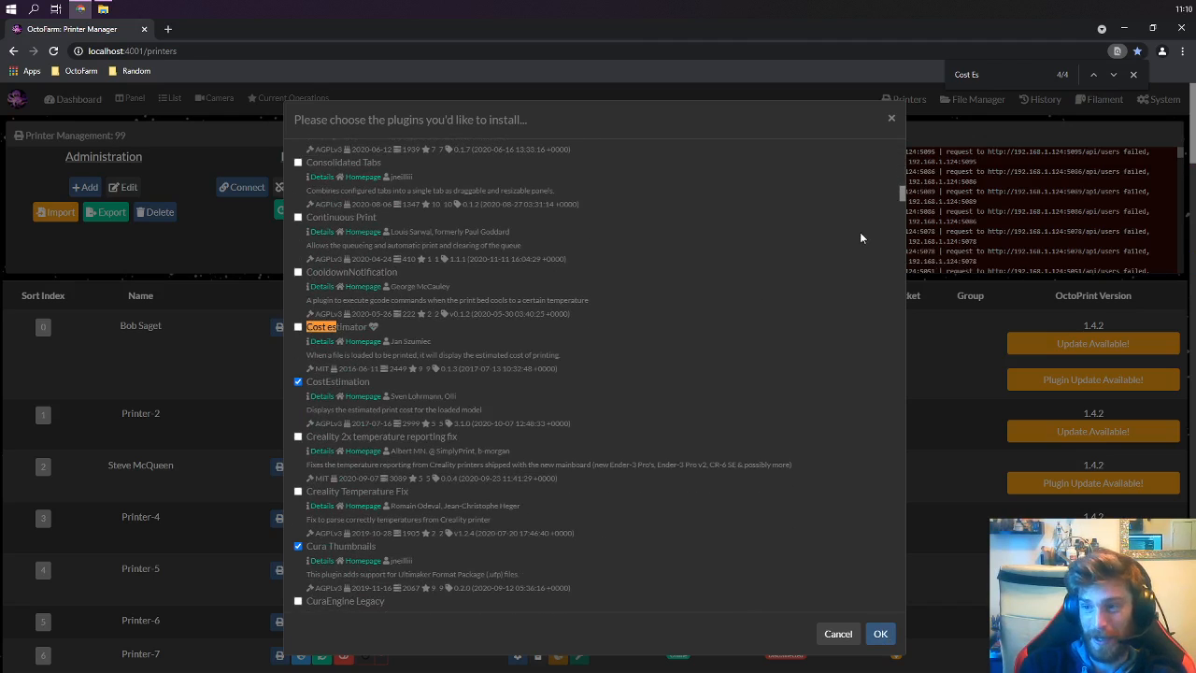
pyautogui.scroll(10, 860, 237)
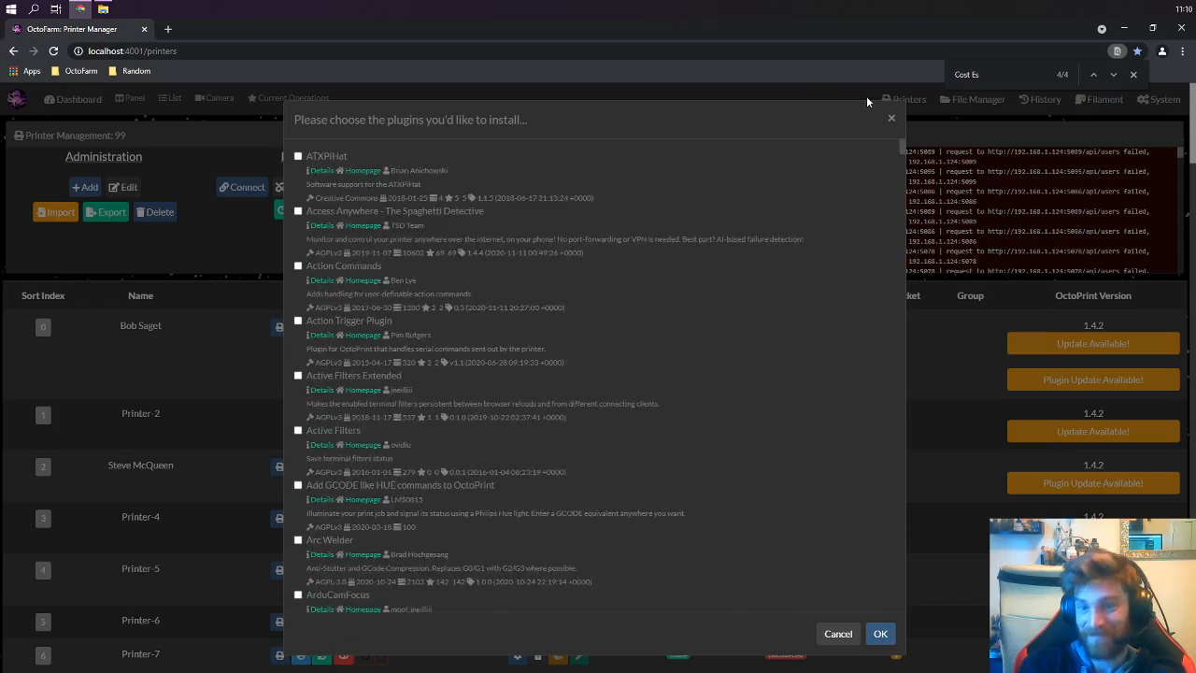
pyautogui.scroll(-15, 869, 187)
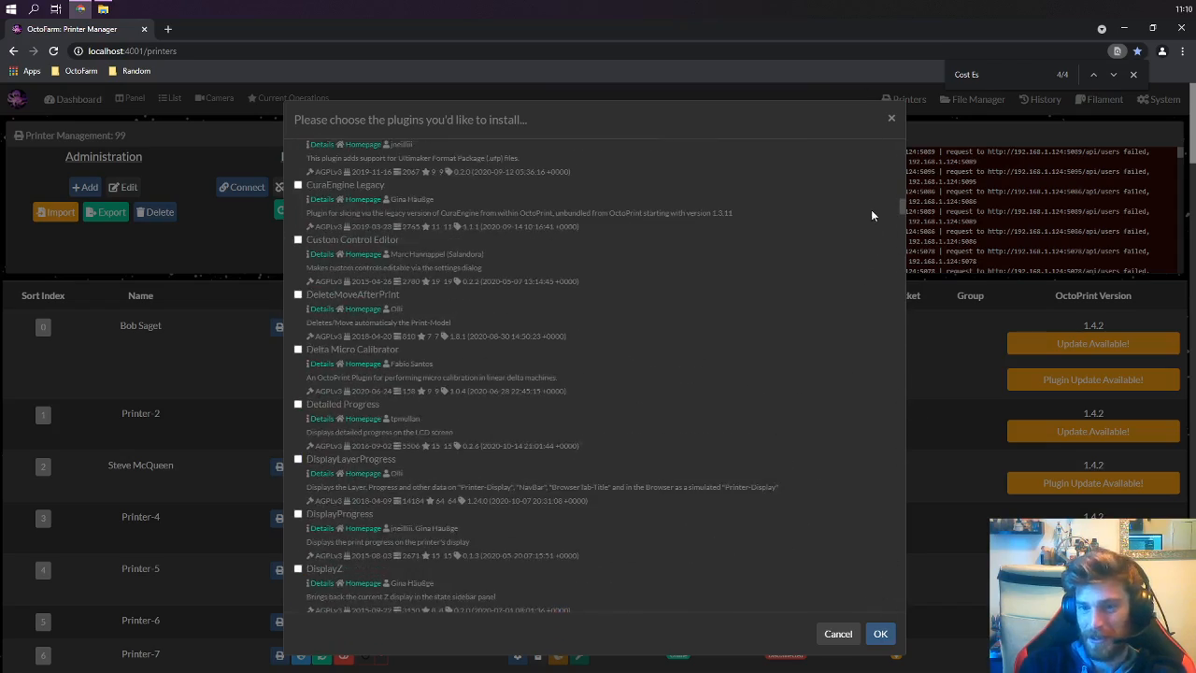
pyautogui.scroll(15, 872, 215)
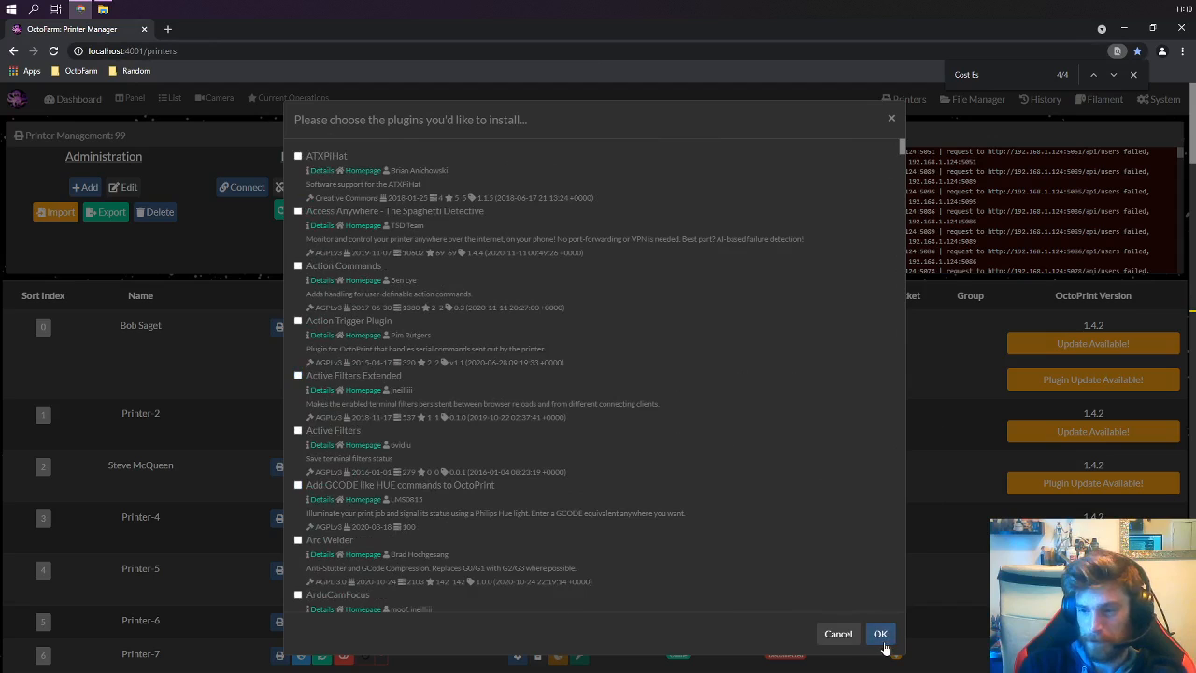
pyautogui.click(881, 637)
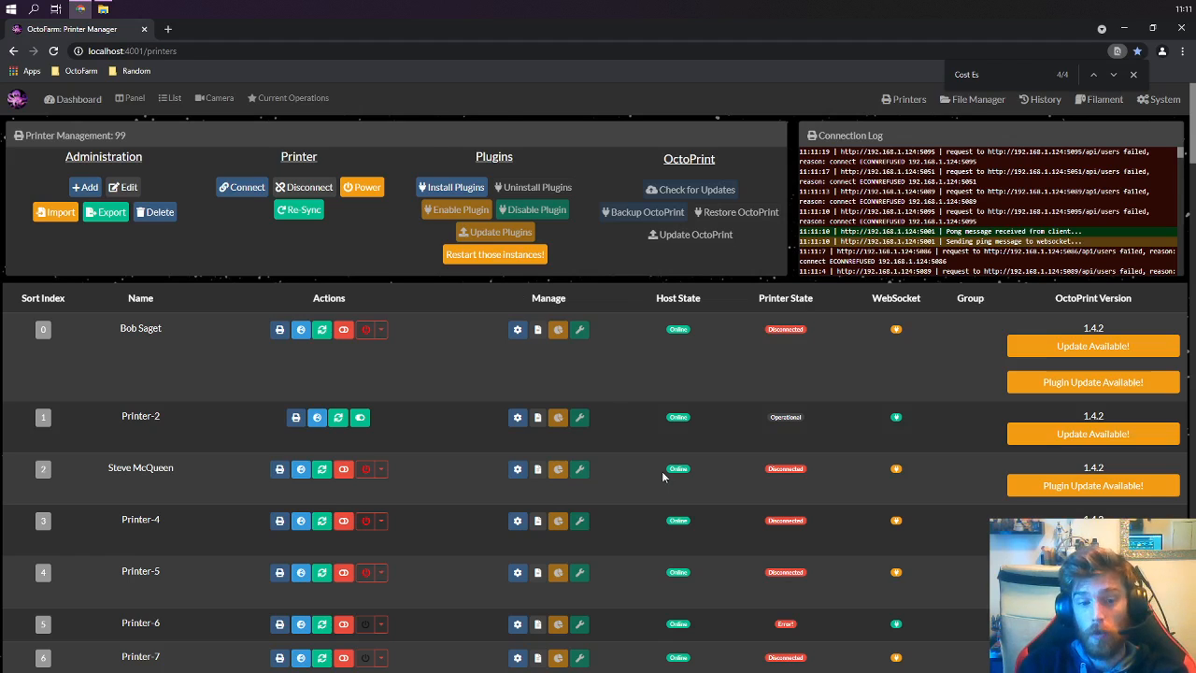
# Step: Restart the instances that received the plugins and view the power options of the printer at index 0
pyautogui.click(470, 261)
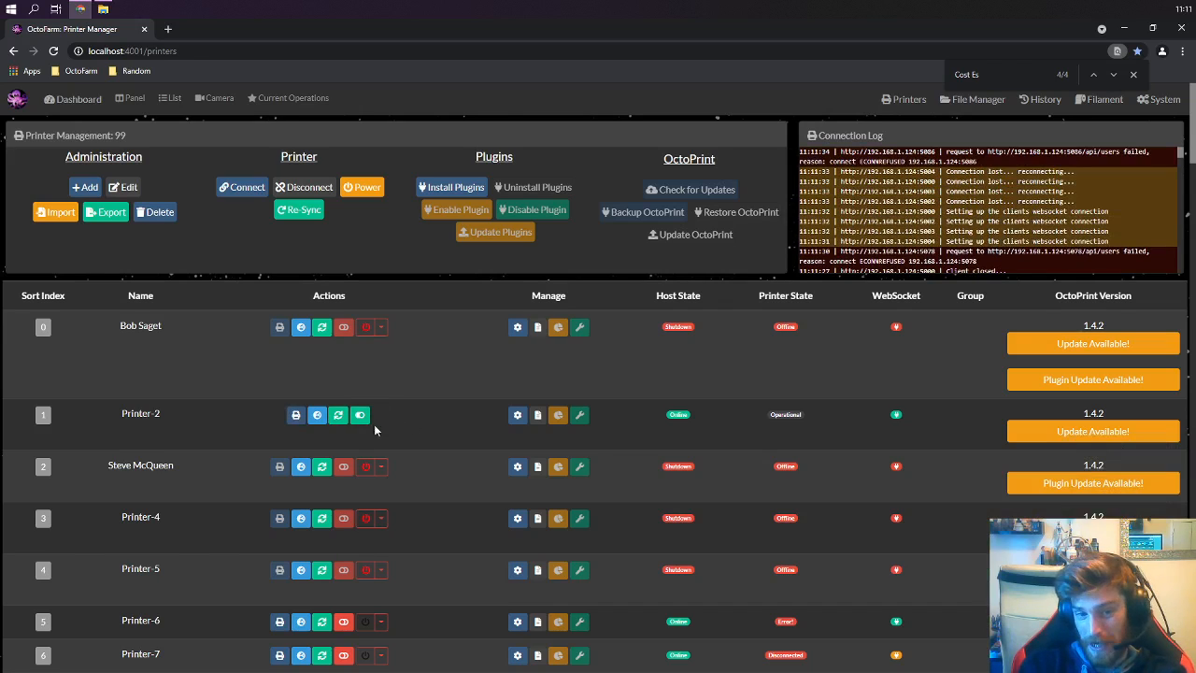
pyautogui.click(380, 328)
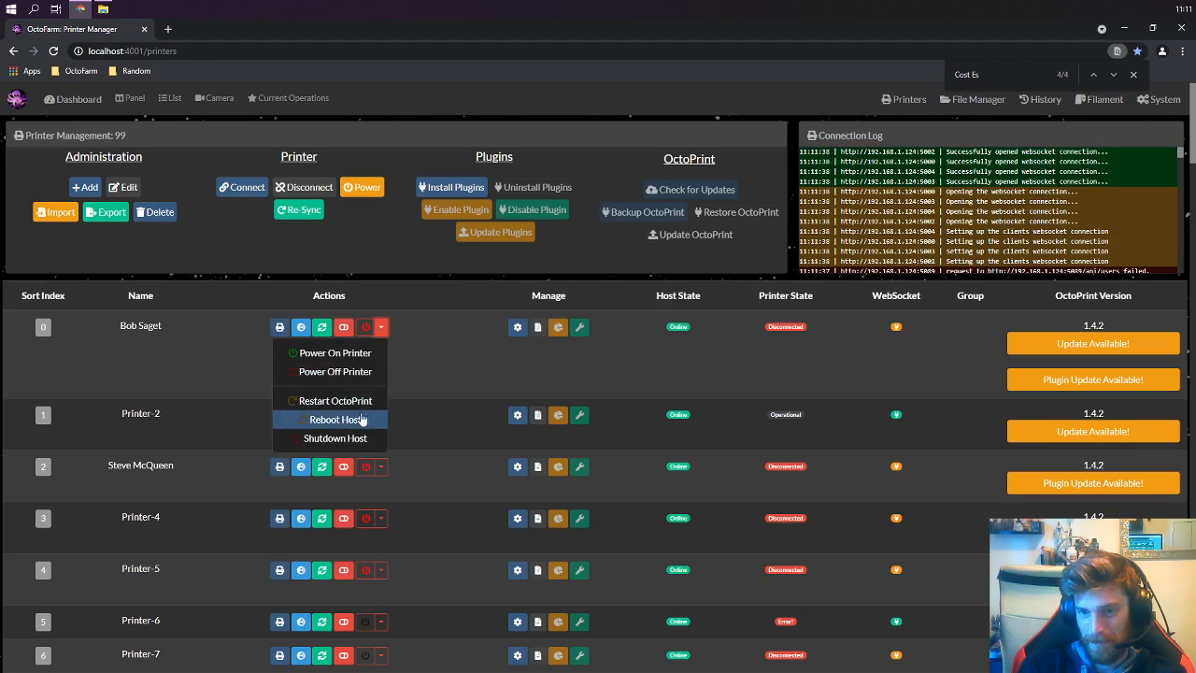
pyautogui.click(476, 372)
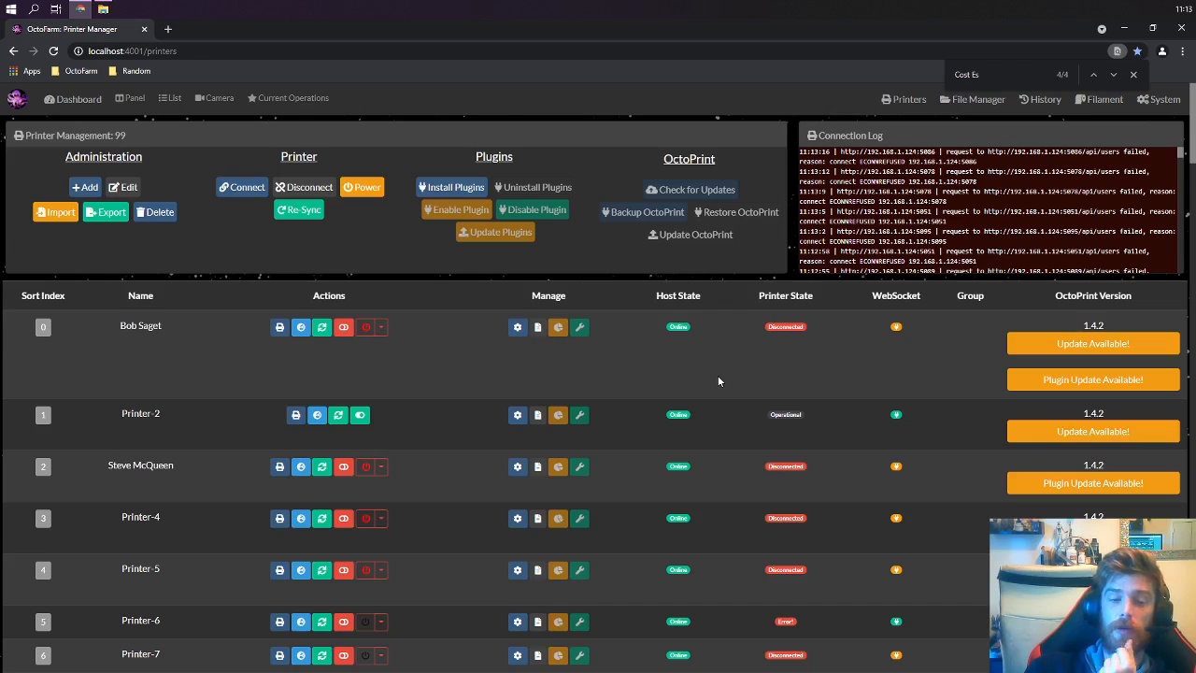
# Step: Look through the full printer list and examine the connection settings of the printer at index 2
pyautogui.scroll(-15, 718, 375)
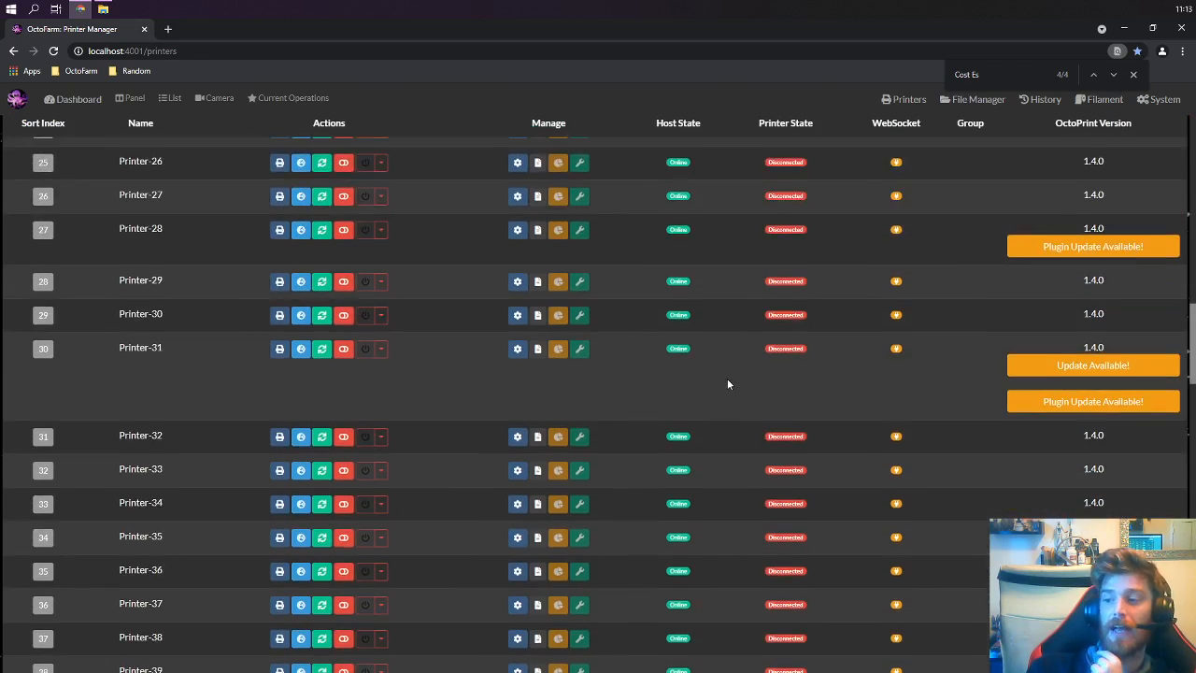
pyautogui.scroll(-20, 727, 383)
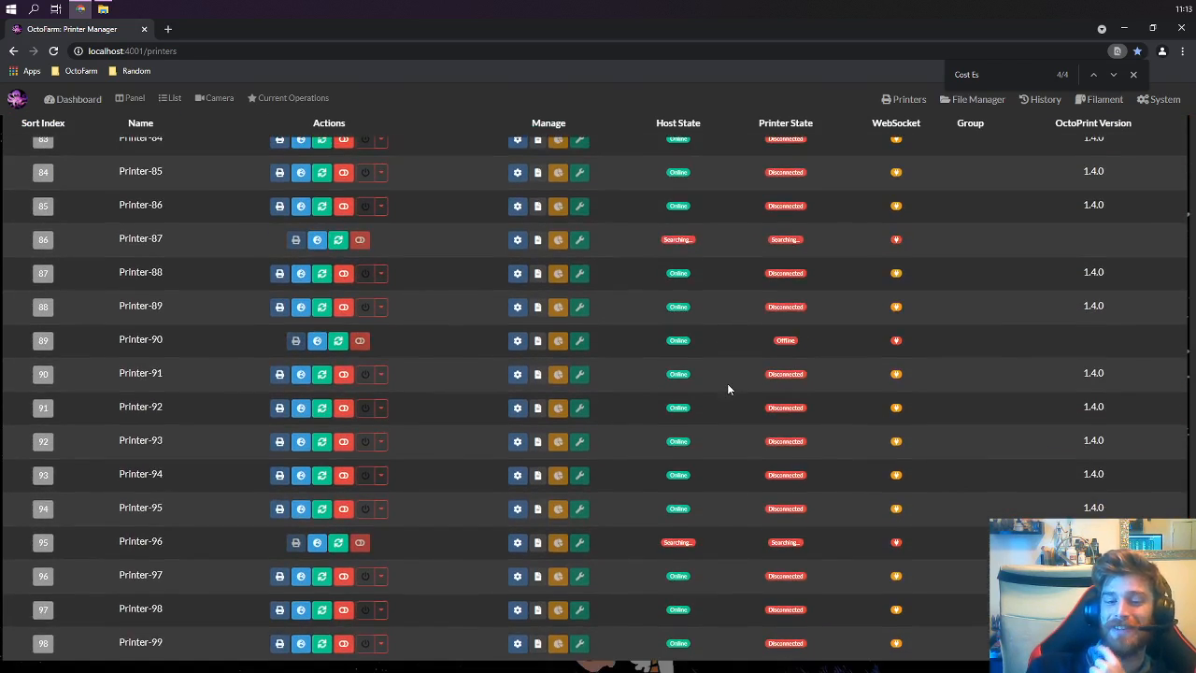
pyautogui.scroll(20, 727, 386)
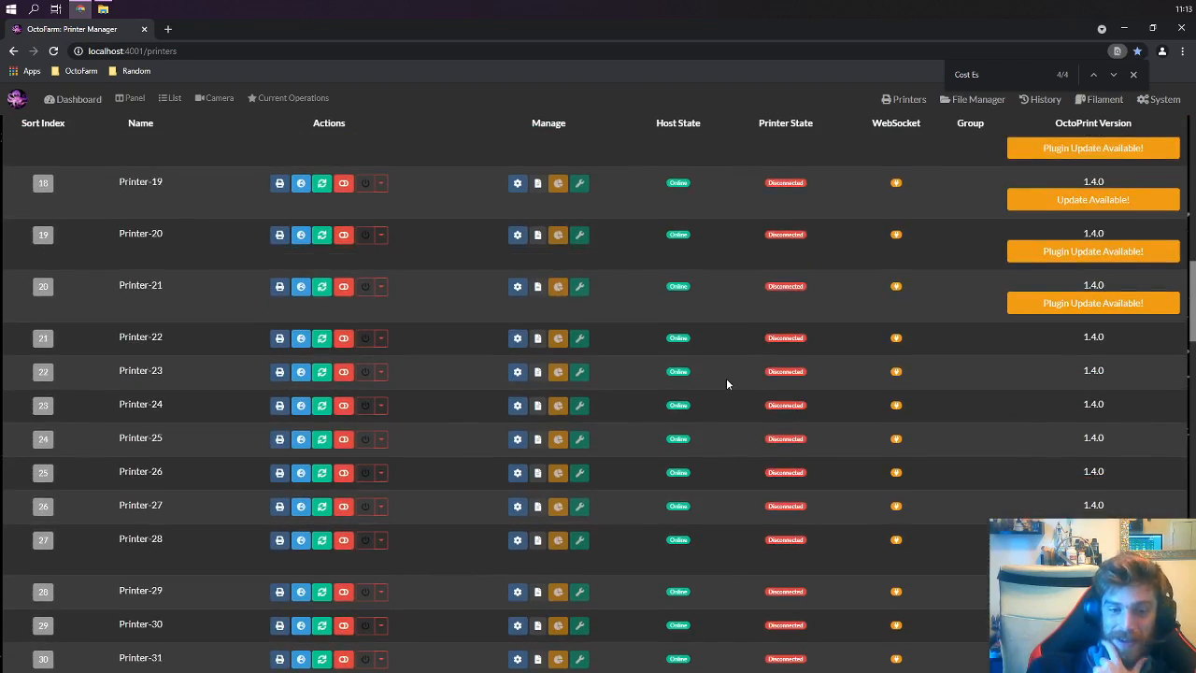
pyautogui.scroll(10, 727, 384)
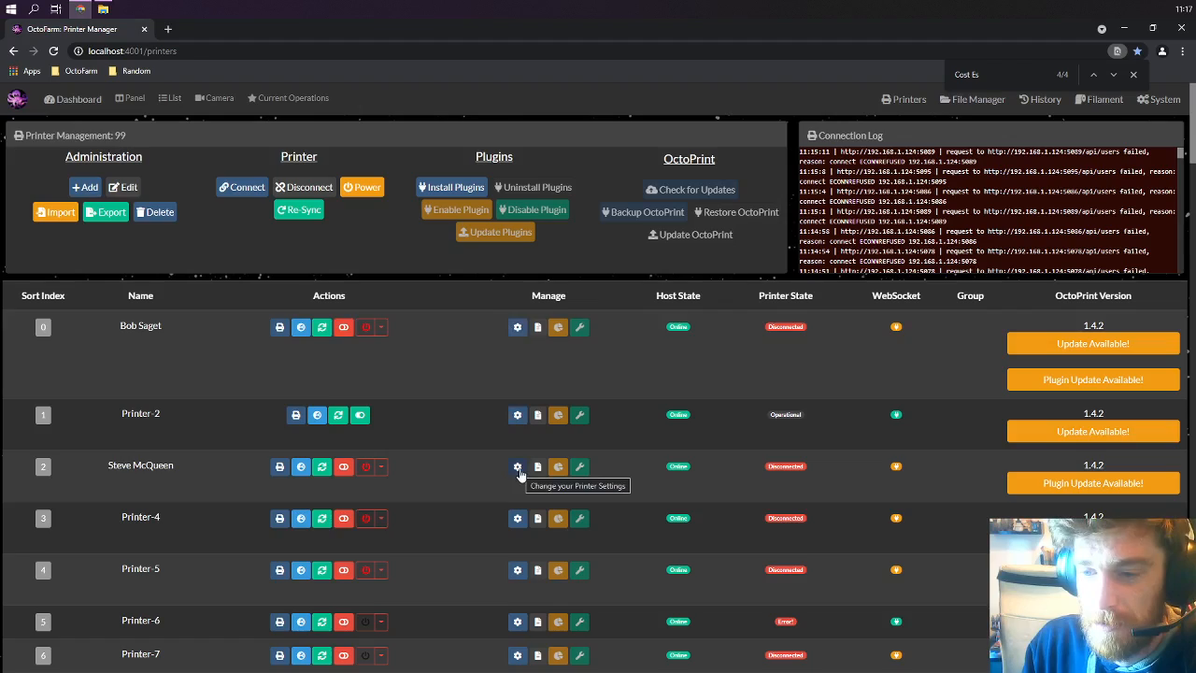
pyautogui.click(517, 467)
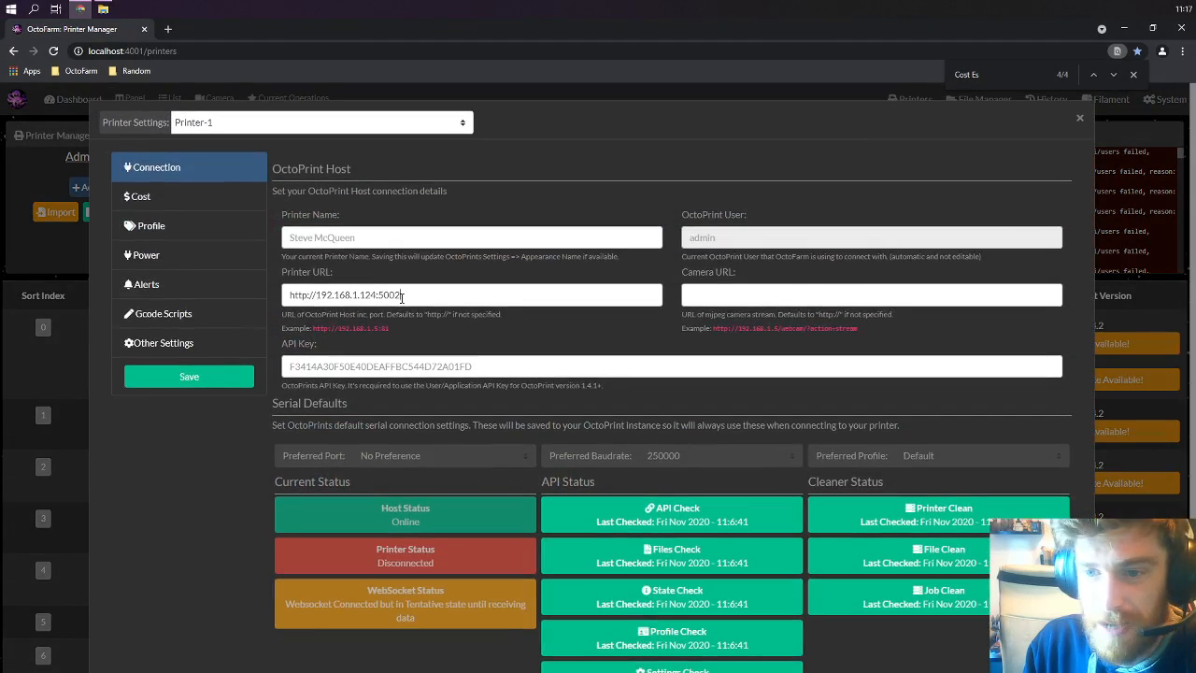
pyautogui.click(400, 295)
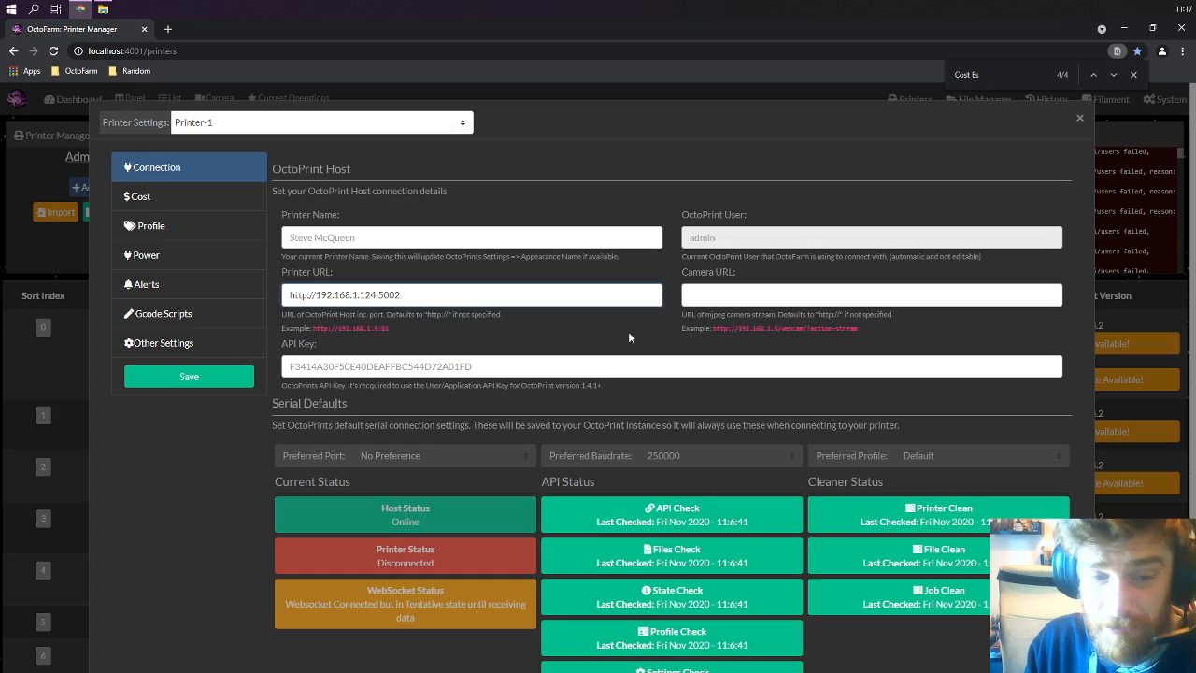
pyautogui.click(1080, 118)
# Step: Open the filament manager and make the existing PETG spool editable, selecting its weight value
pyautogui.click(1093, 102)
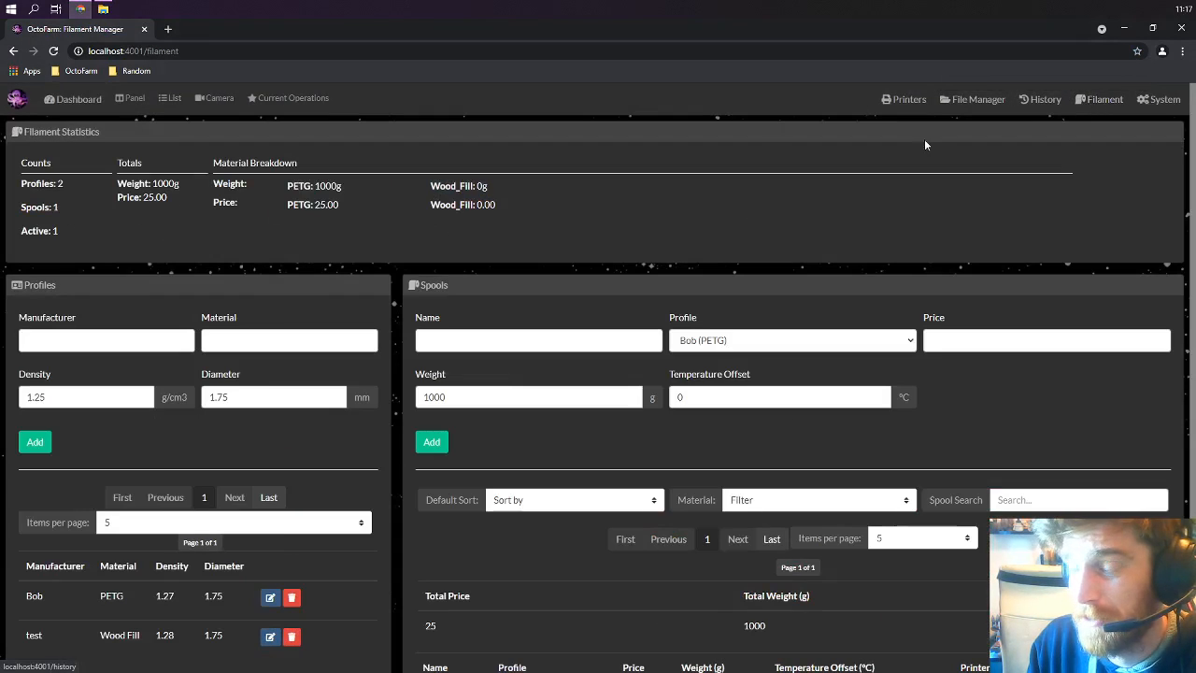
pyautogui.scroll(-1, 459, 433)
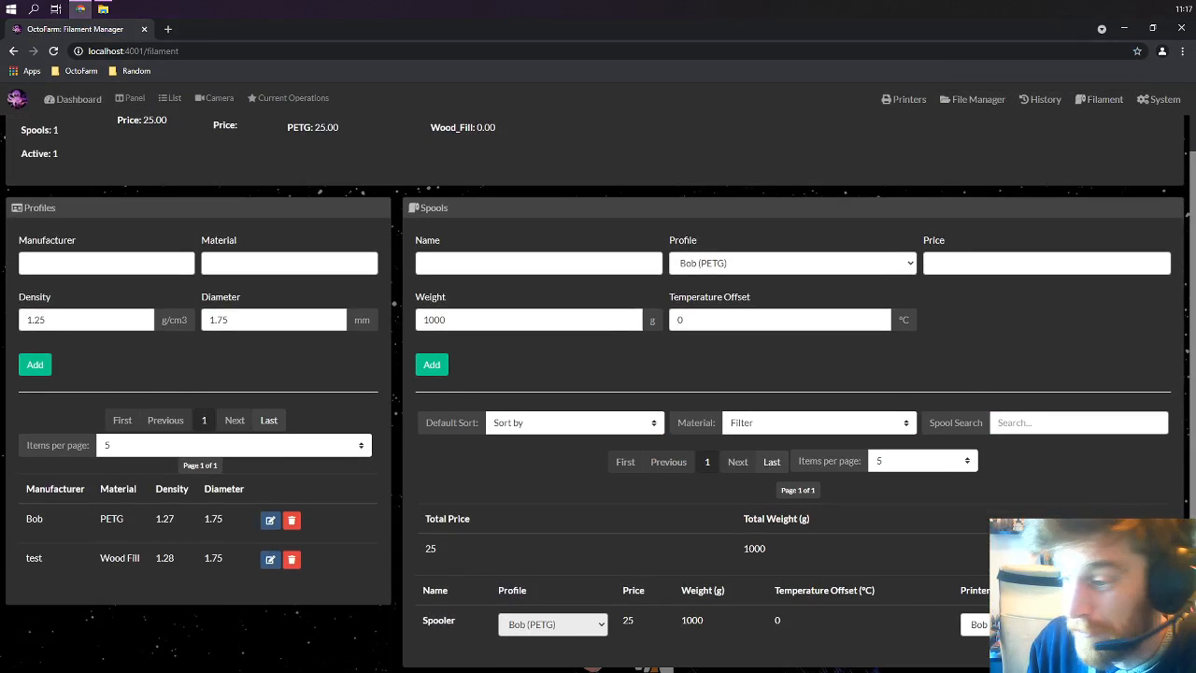
pyautogui.click(1100, 624)
pyautogui.moveTo(711, 621); pyautogui.dragTo(640, 632)
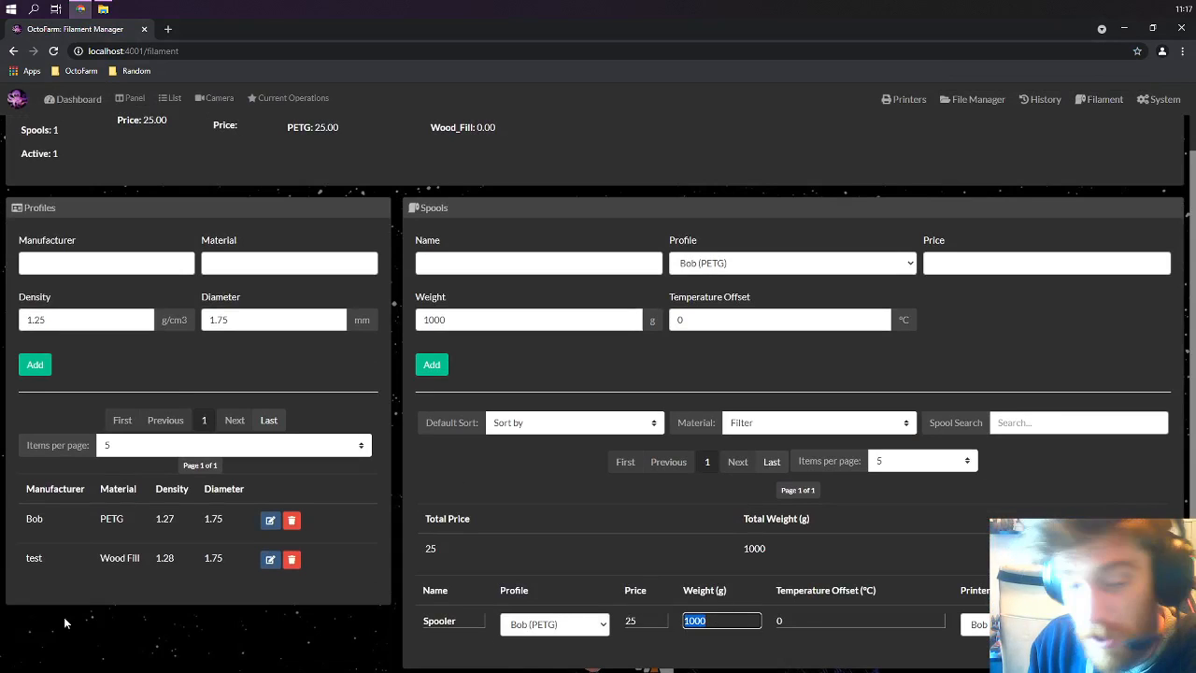
pyautogui.moveTo(66, 624); pyautogui.dragTo(478, 553)
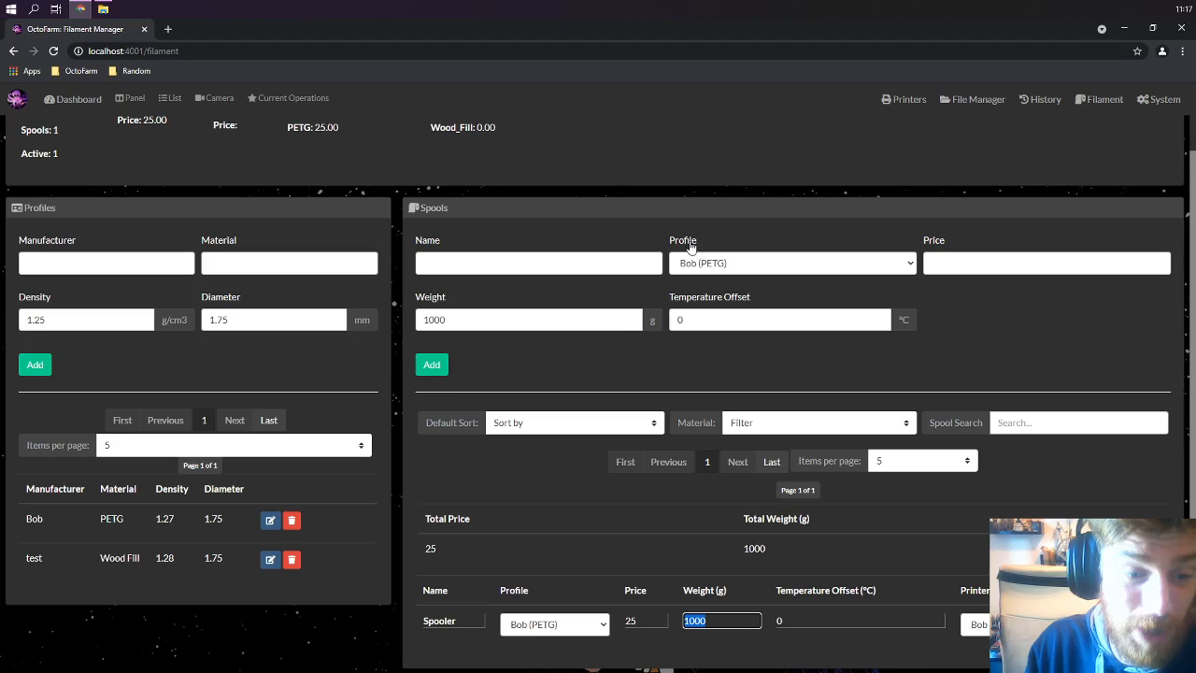
# Step: Return to the printer manager, view the Gcode scripts of the printer at index 0, and enlarge the After Printing Cancelled script box
pyautogui.click(887, 101)
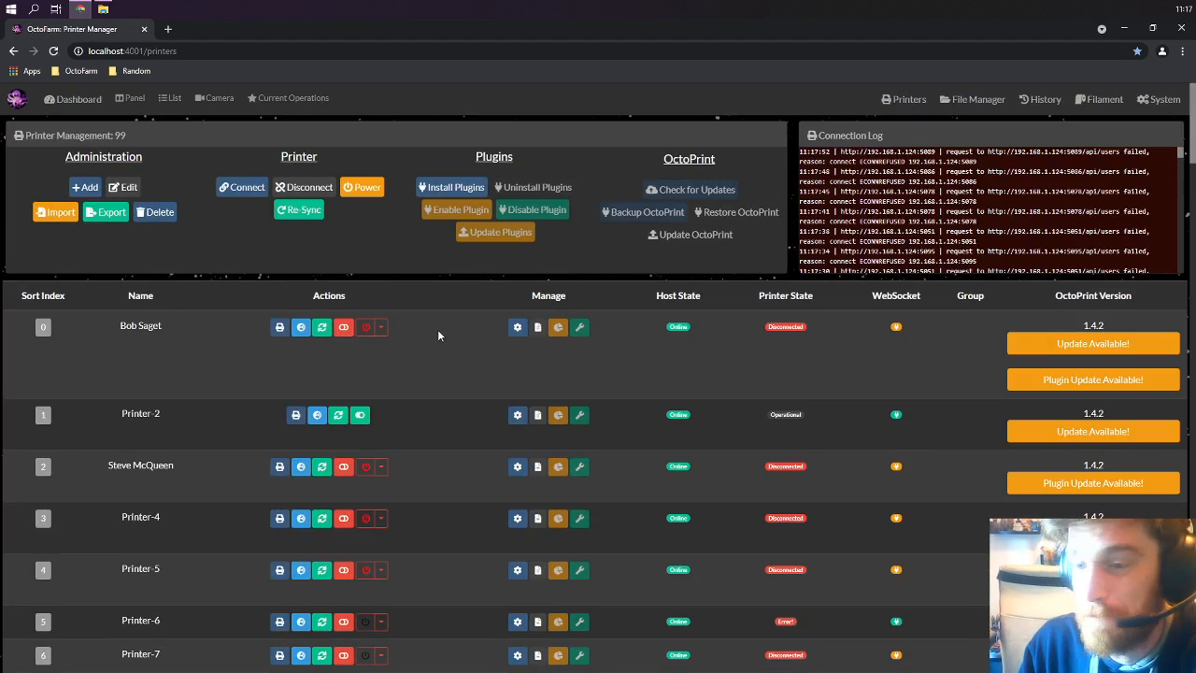
pyautogui.click(516, 327)
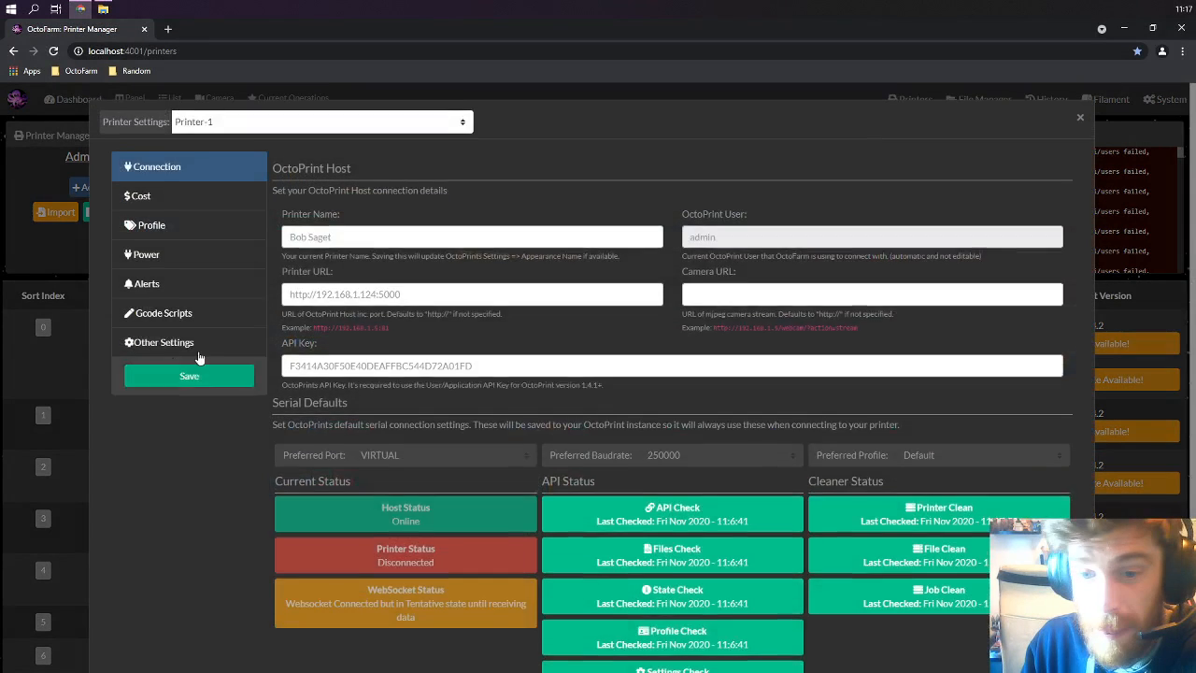
pyautogui.click(191, 345)
pyautogui.click(140, 316)
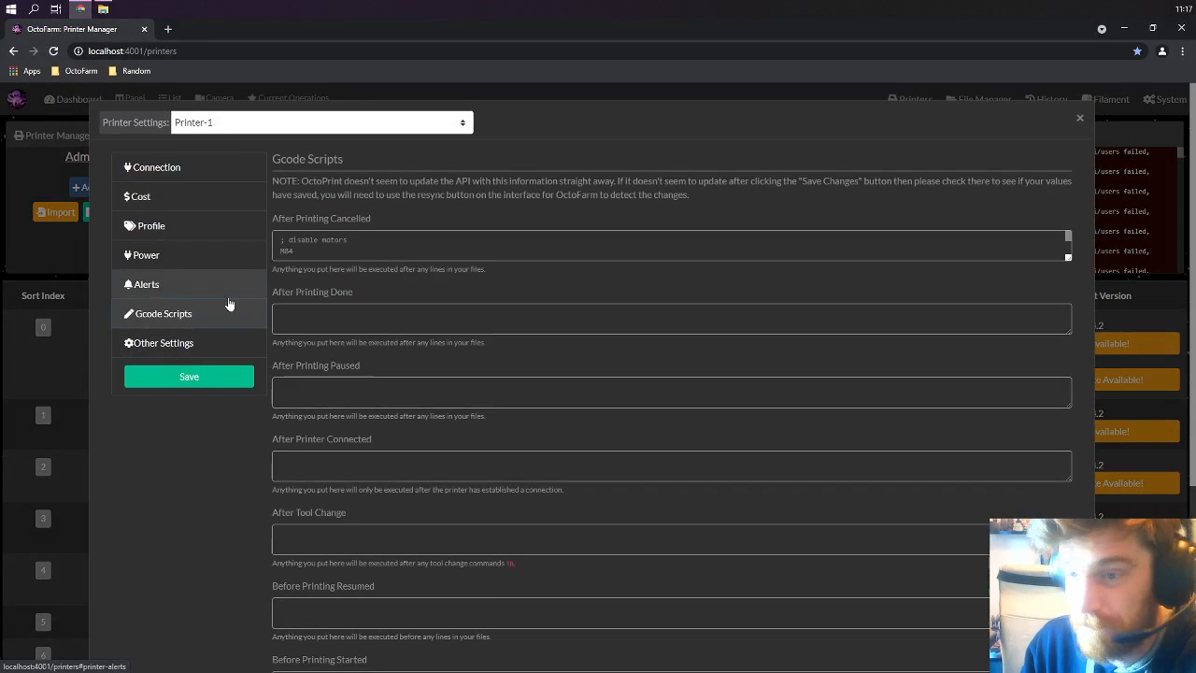
pyautogui.click(397, 314)
pyautogui.moveTo(1069, 262); pyautogui.dragTo(1113, 352)
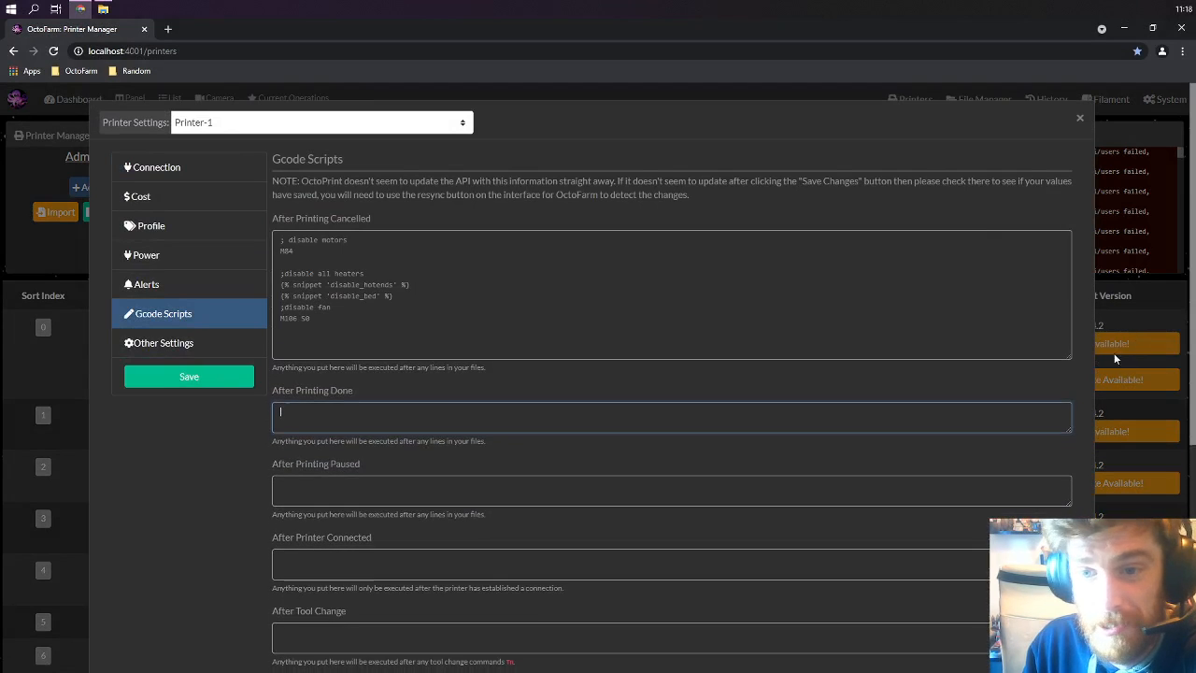
# Step: Review the printer's alert, power, profile, cost and connection settings, then close its settings without saving
pyautogui.click(166, 285)
pyautogui.click(166, 259)
pyautogui.click(180, 227)
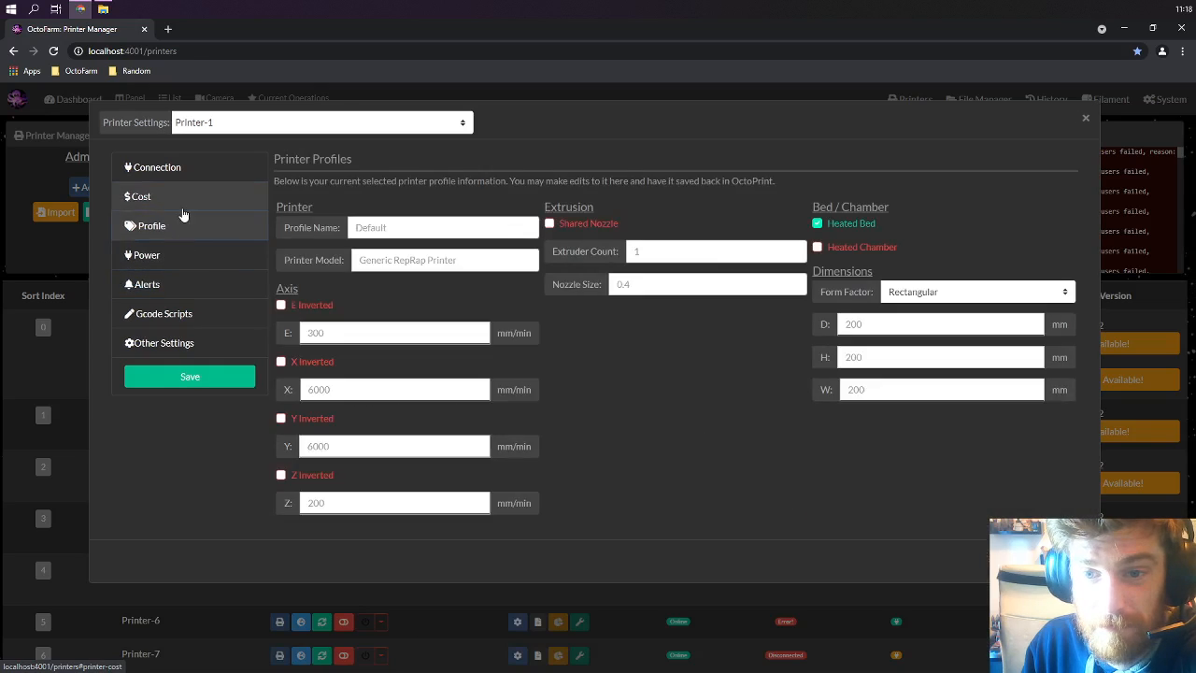
pyautogui.click(181, 197)
pyautogui.click(187, 175)
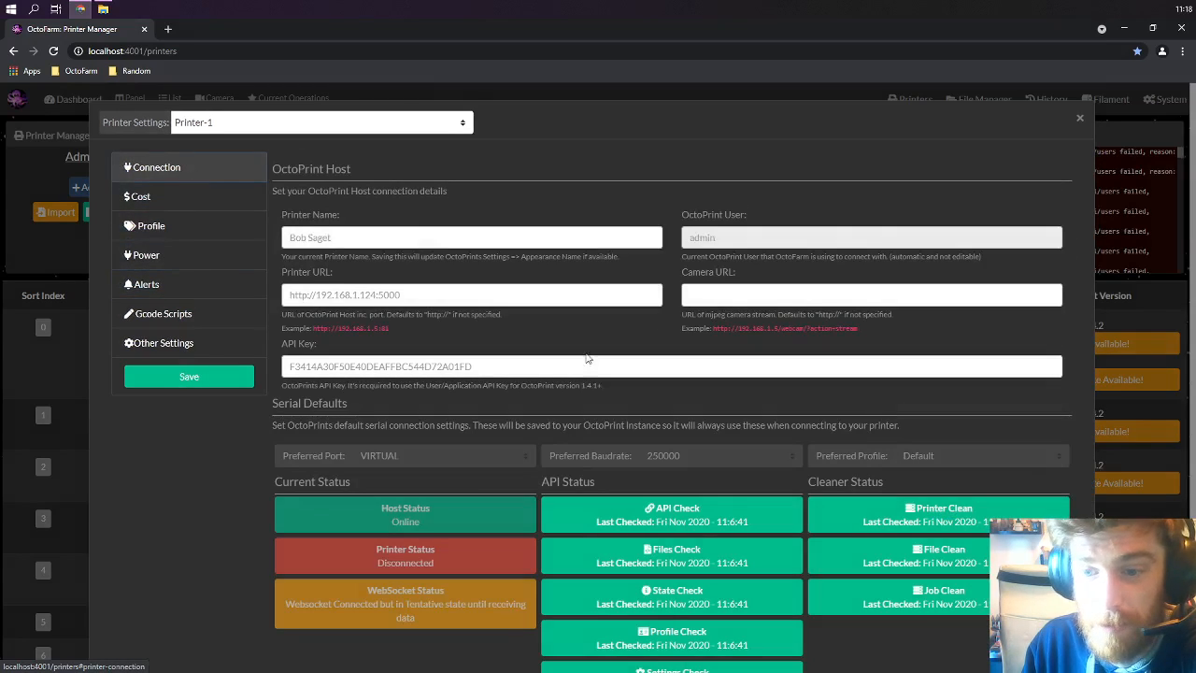
pyautogui.click(1079, 119)
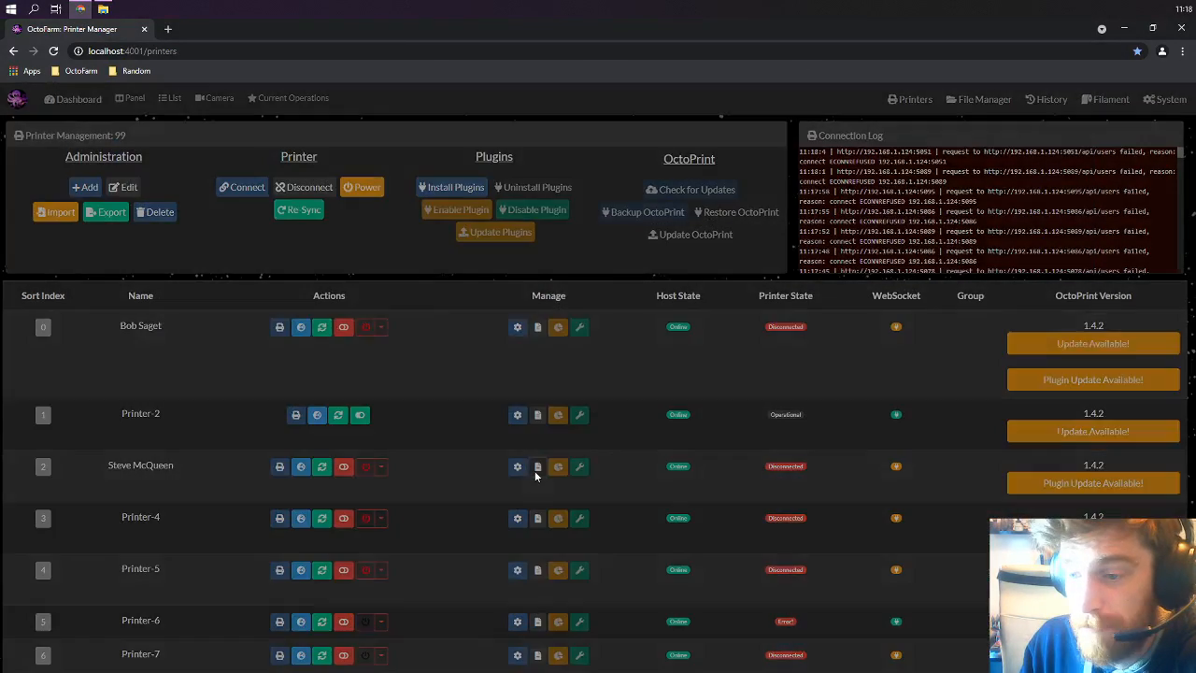
# Step: Open the logs of the printer at index 2 and look through the full OctoFarm log
pyautogui.click(537, 468)
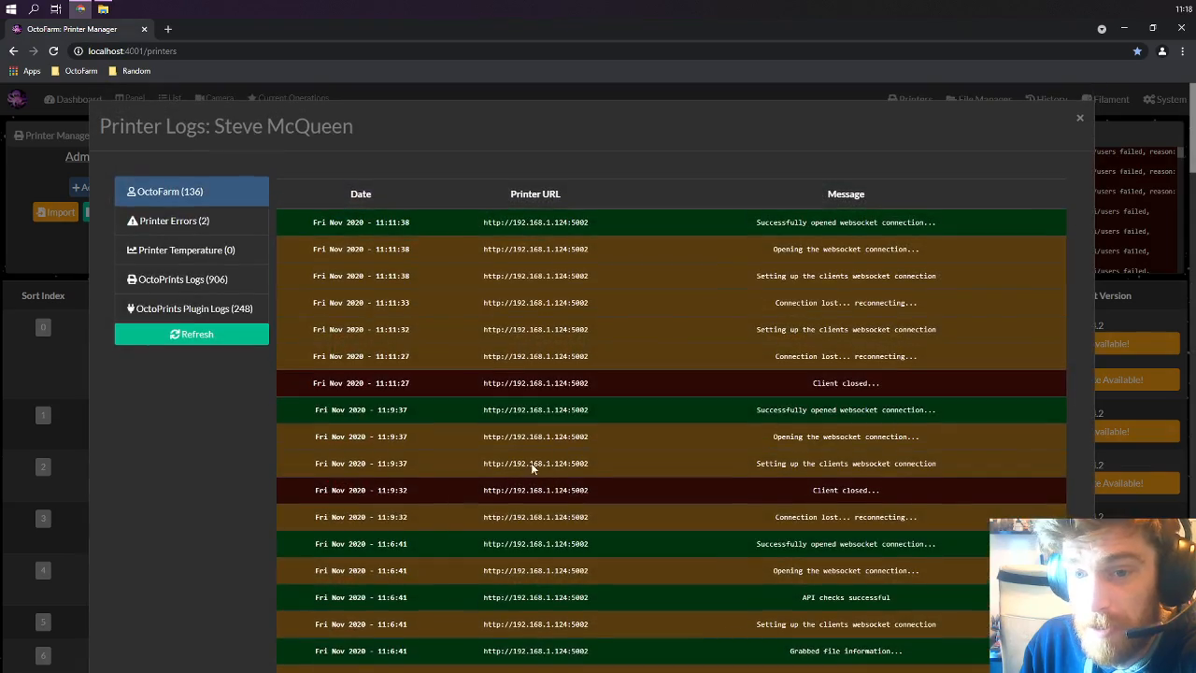
pyautogui.click(20, 394)
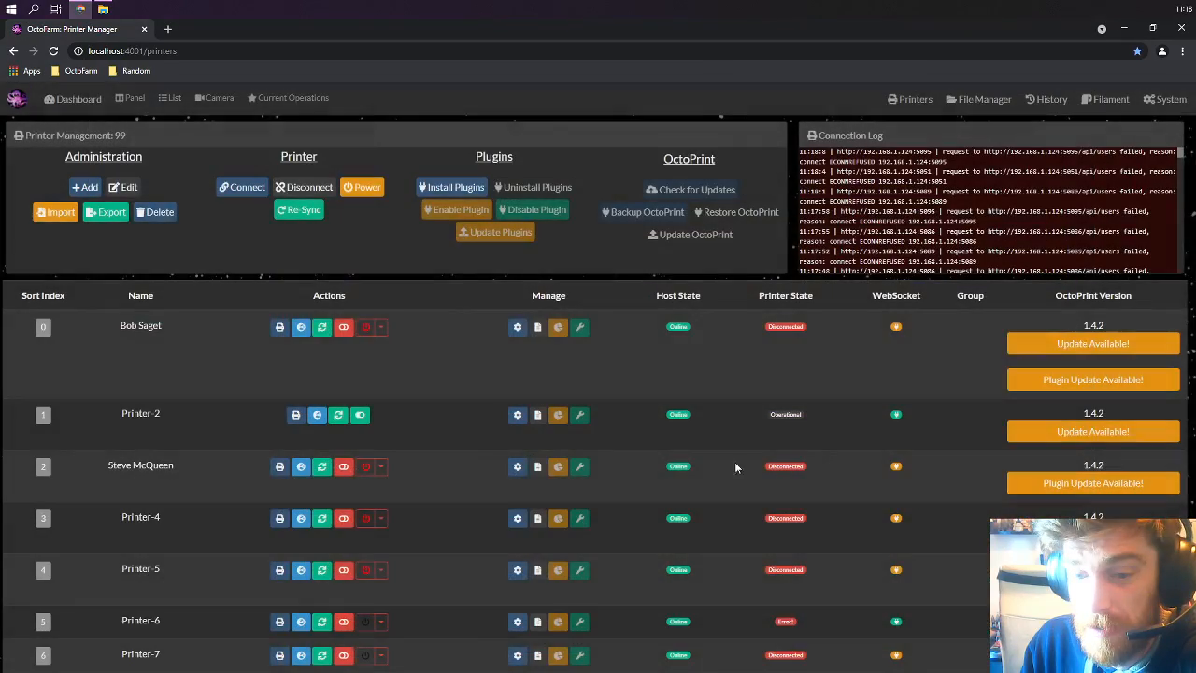
pyautogui.click(537, 467)
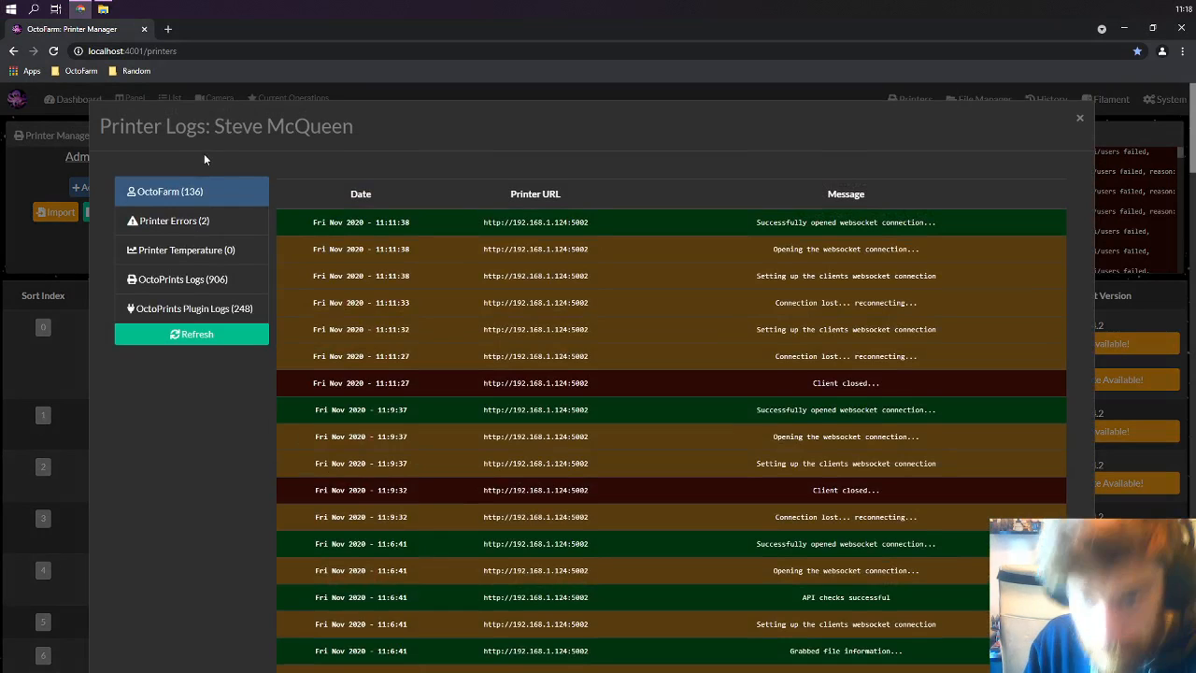
pyautogui.moveTo(312, 223); pyautogui.dragTo(952, 617)
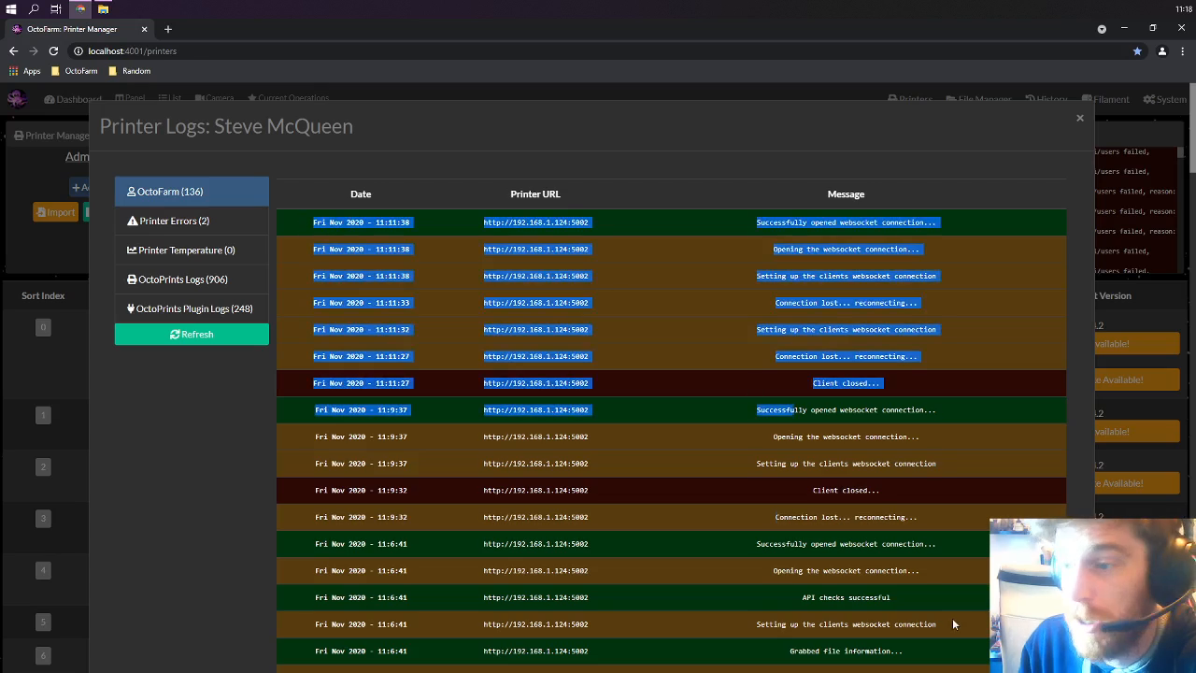
pyautogui.click(904, 473)
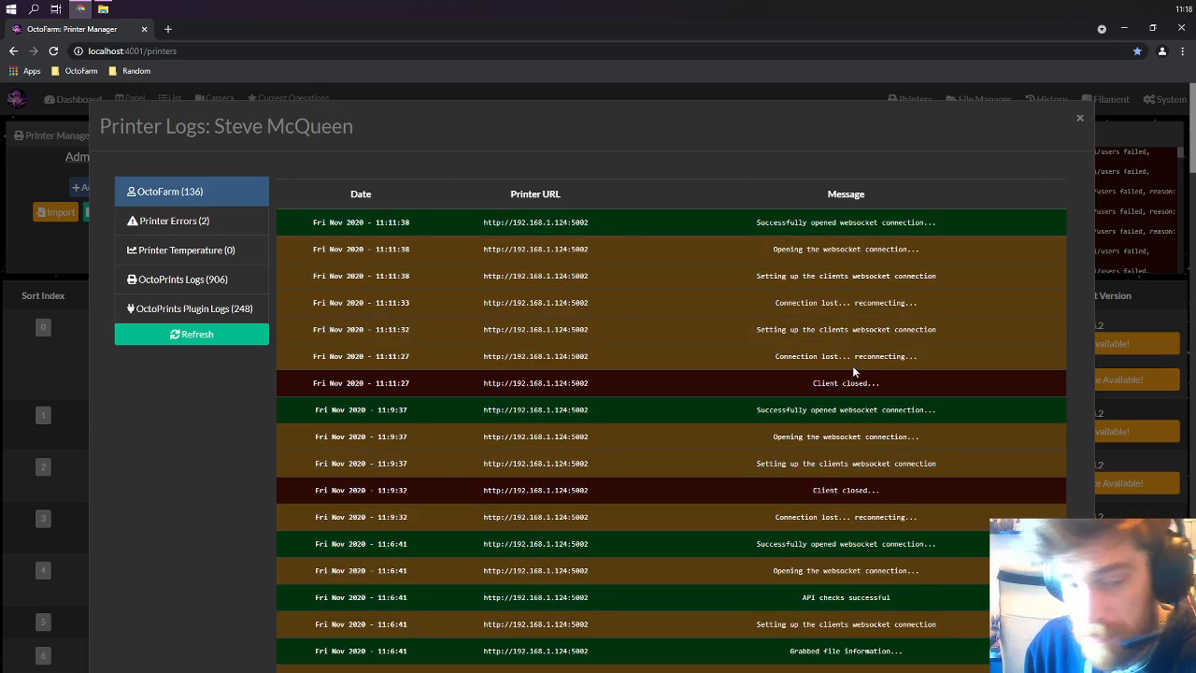
pyautogui.scroll(-15, 852, 365)
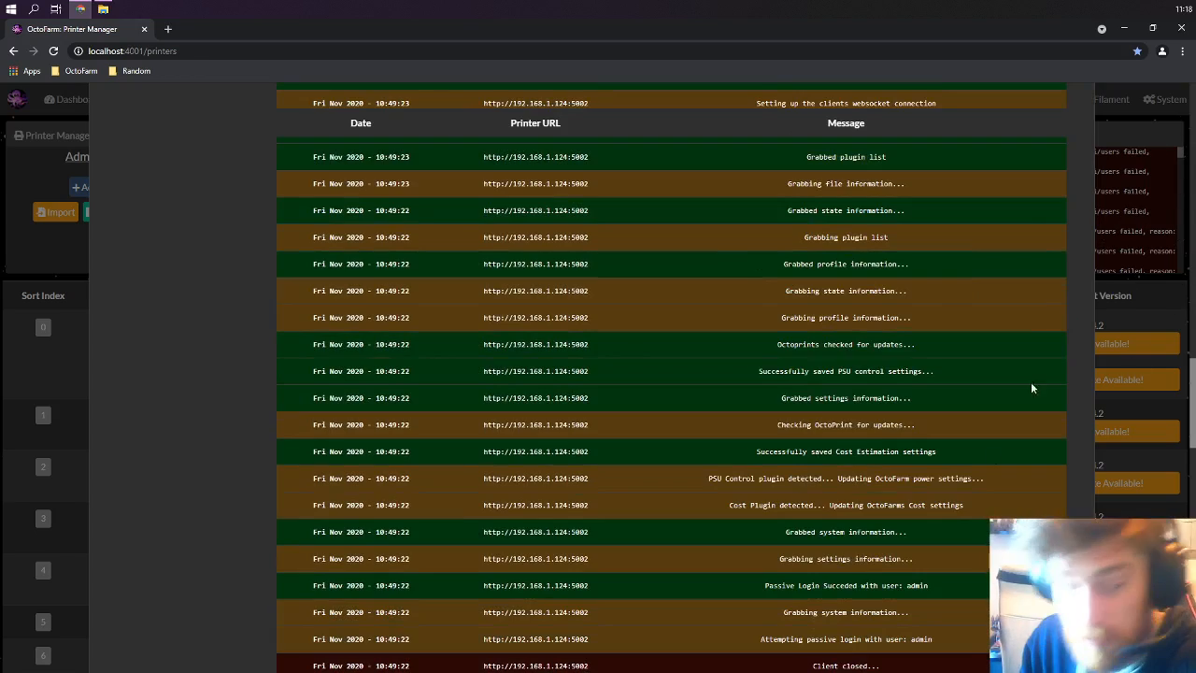
pyautogui.scroll(15, 787, 464)
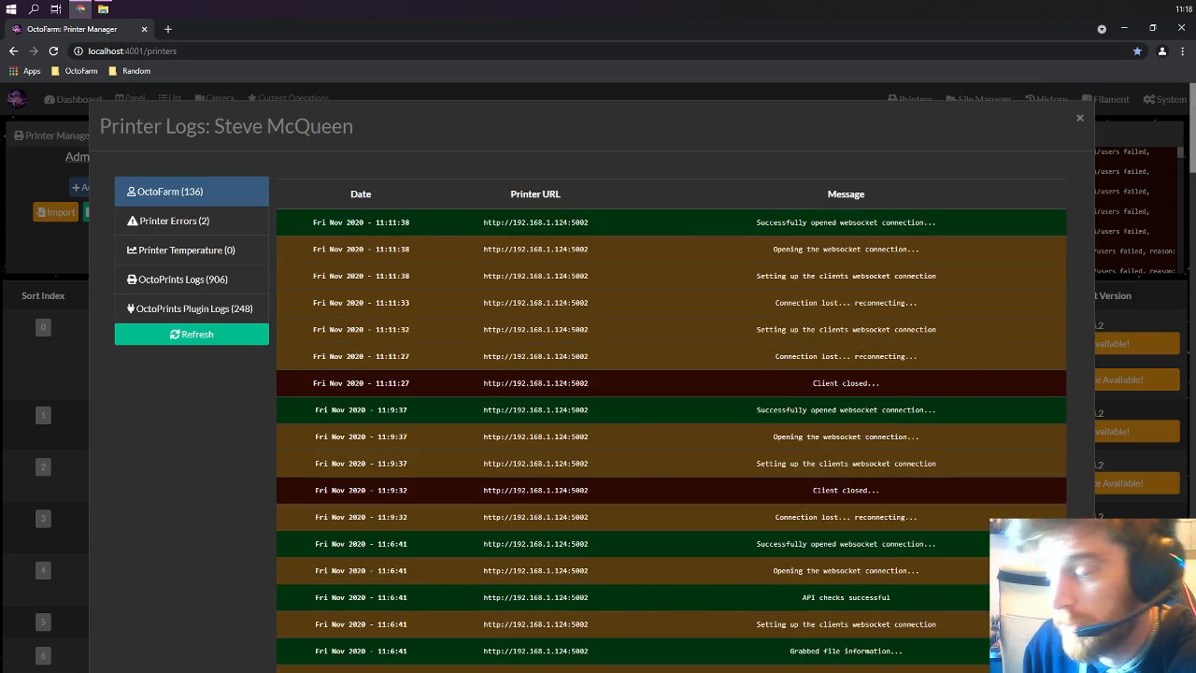
# Step: Examine the log messages about the lost connection and the websocket being set up again
pyautogui.moveTo(929, 363); pyautogui.dragTo(700, 355)
pyautogui.moveTo(972, 324); pyautogui.dragTo(629, 326)
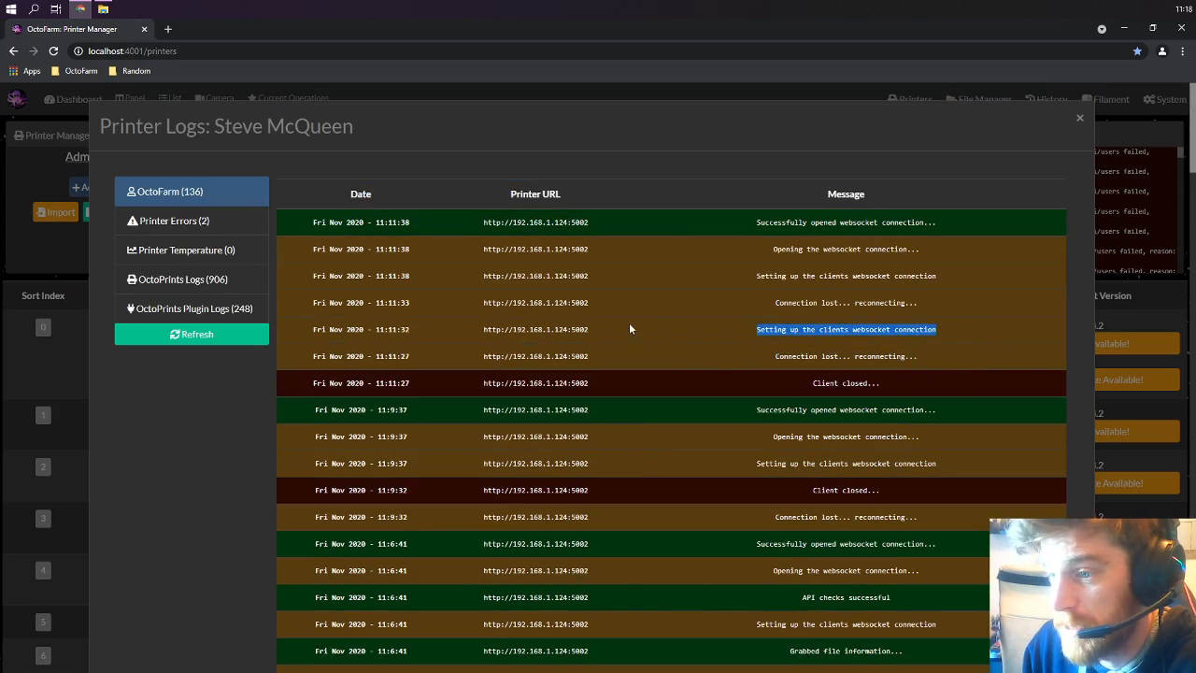
pyautogui.moveTo(538, 301); pyautogui.dragTo(964, 289)
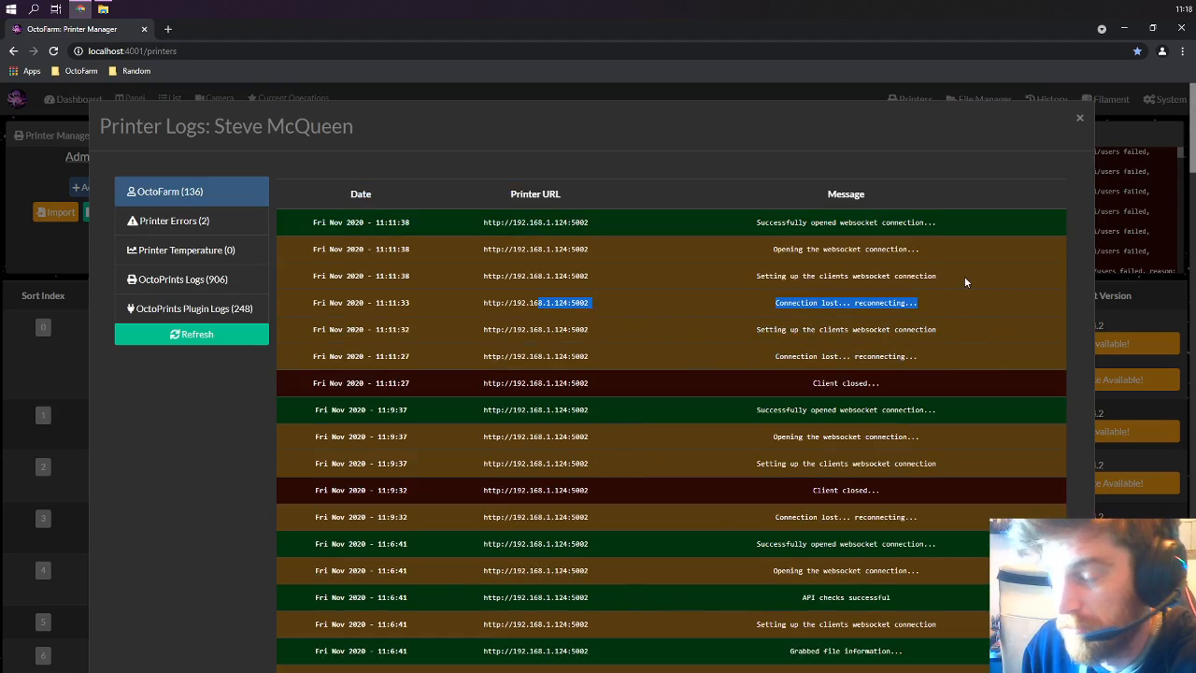
pyautogui.click(967, 280)
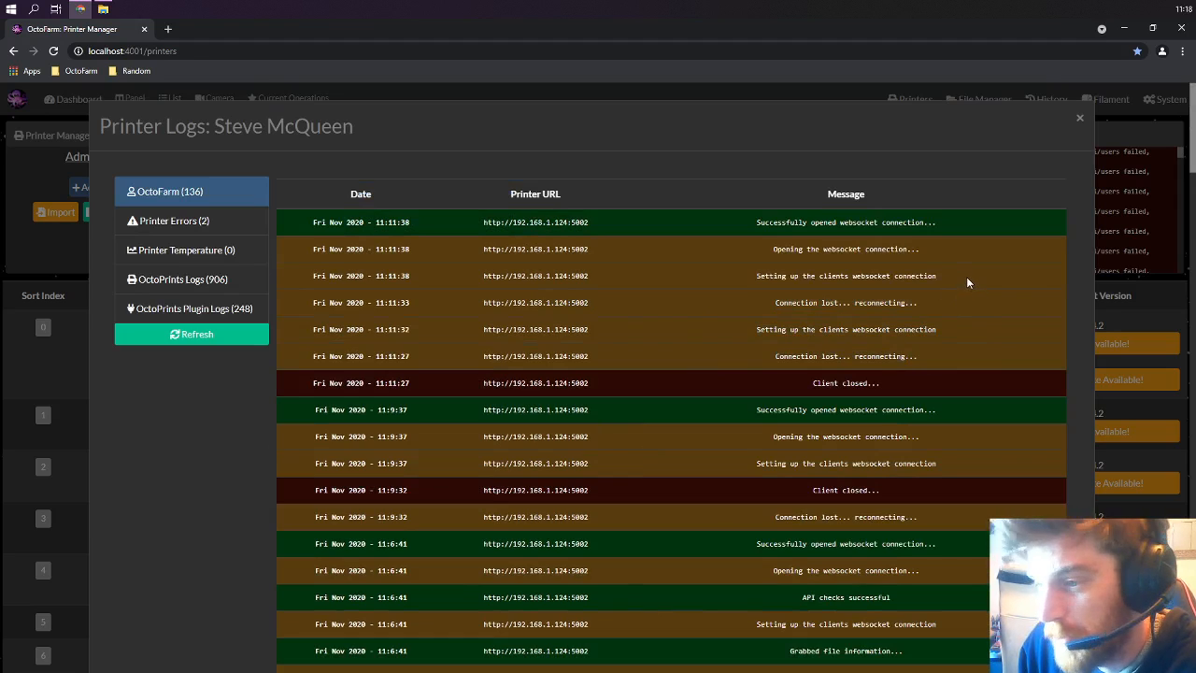
pyautogui.scroll(-1, 966, 277)
pyautogui.scroll(1, 967, 284)
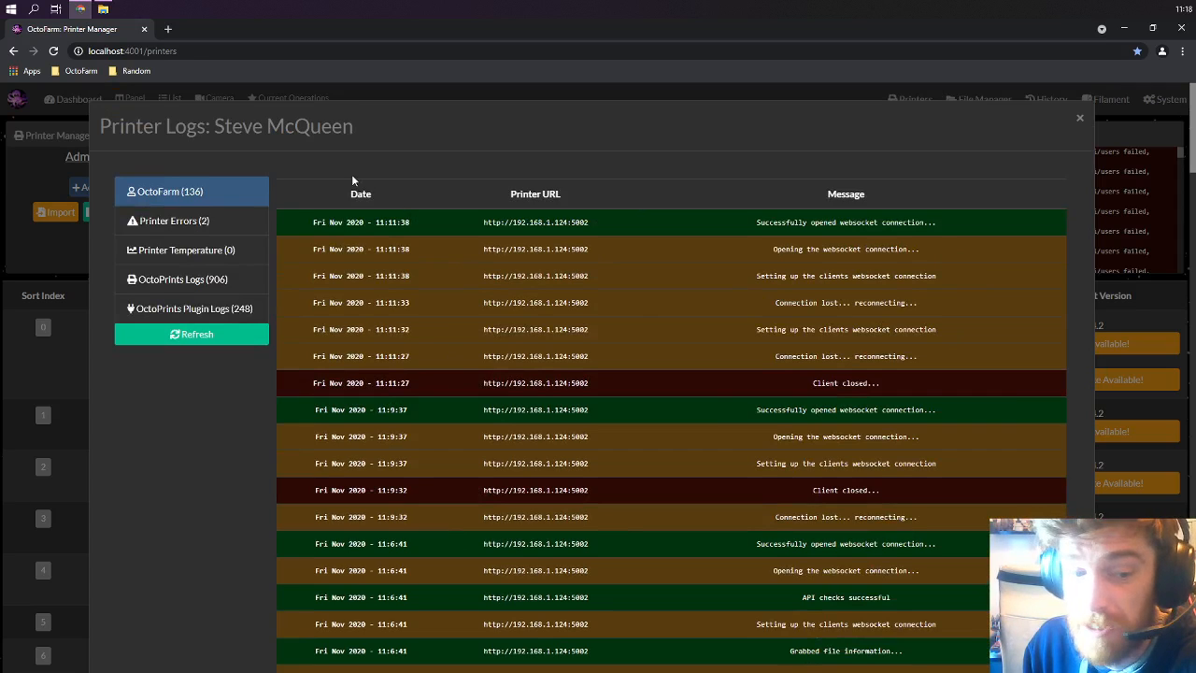
# Step: Check the printer's error messages and temperature records, then close its logs
pyautogui.click(218, 222)
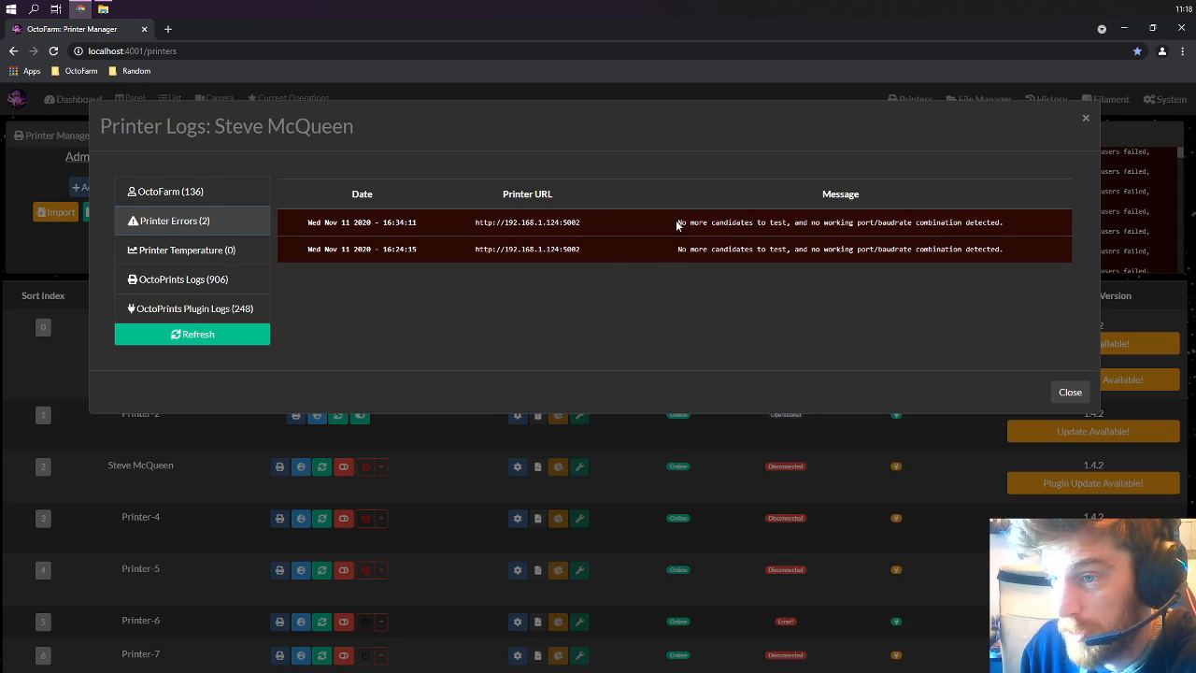
pyautogui.moveTo(677, 223); pyautogui.dragTo(1007, 223)
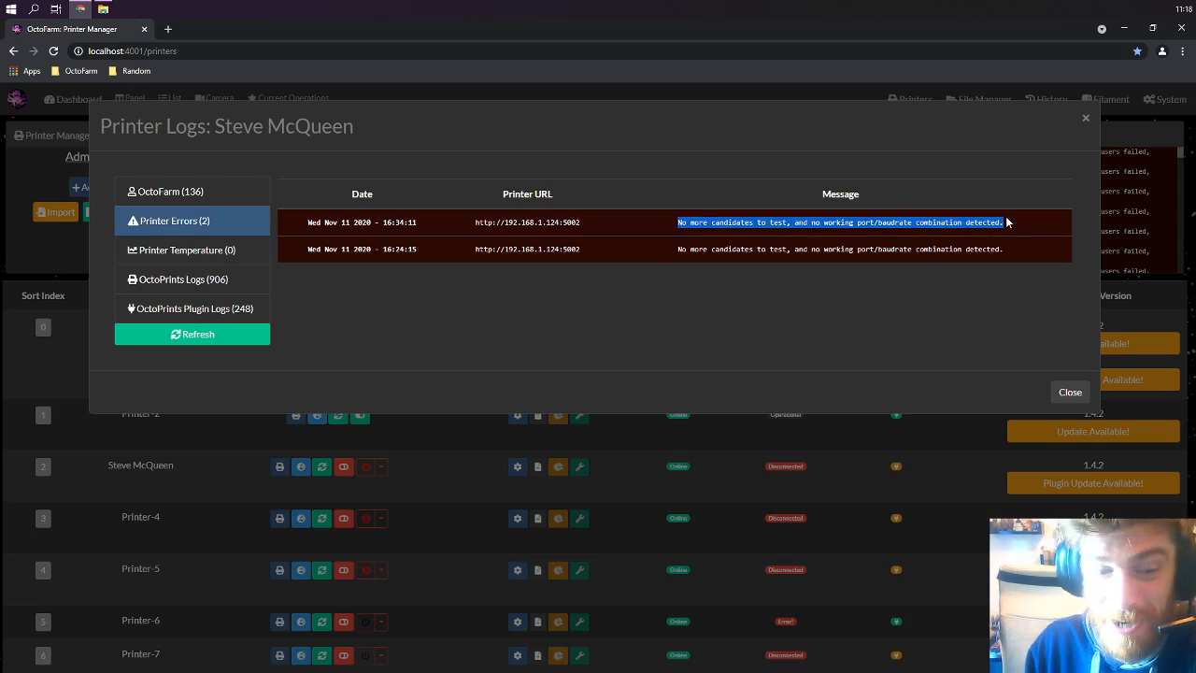
pyautogui.click(157, 248)
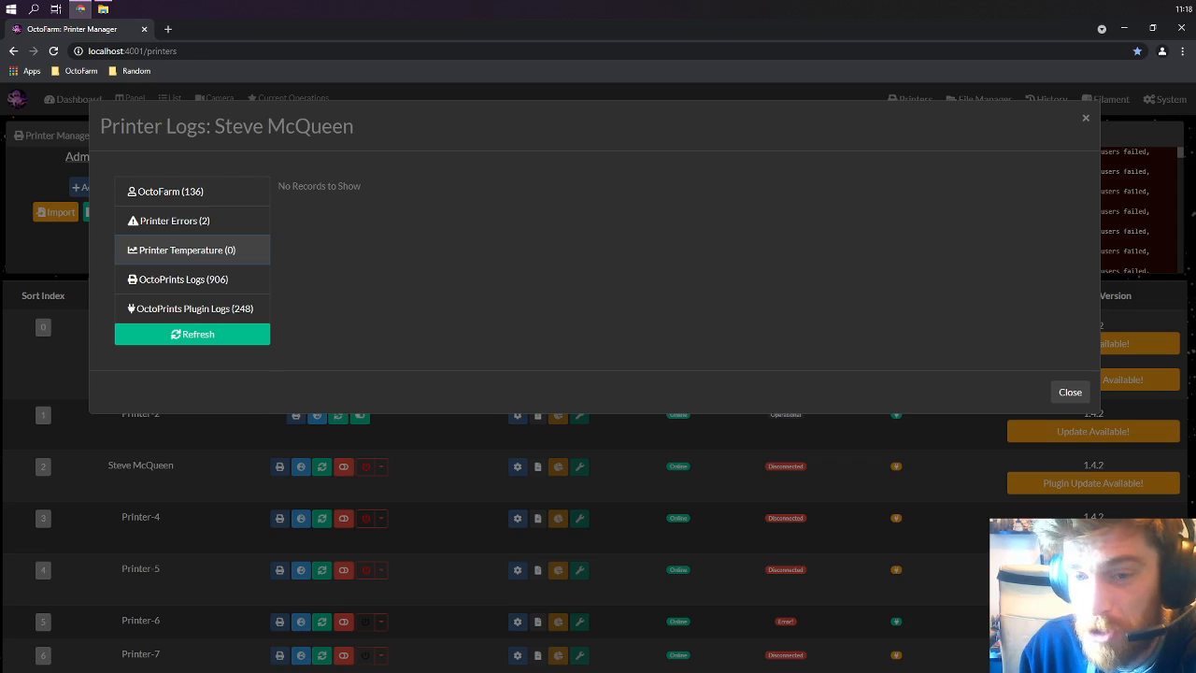
pyautogui.click(474, 473)
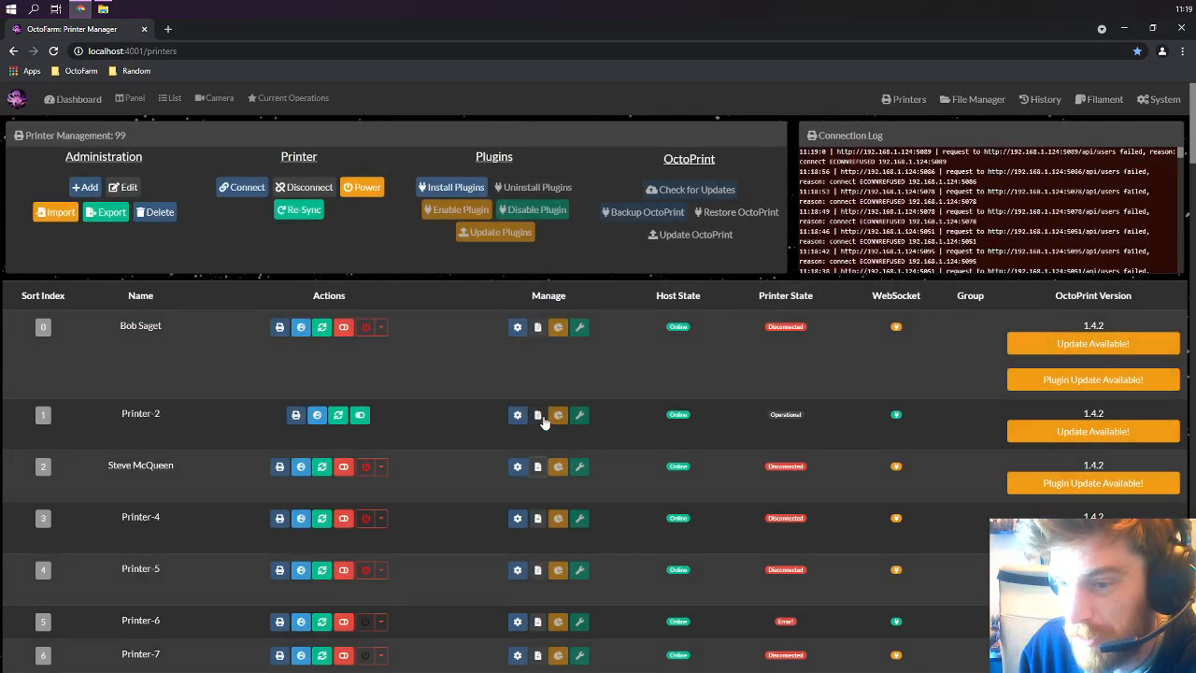
# Step: Open the logs of Printer-2 and view its printer errors and temperature chart
pyautogui.click(537, 414)
pyautogui.click(198, 222)
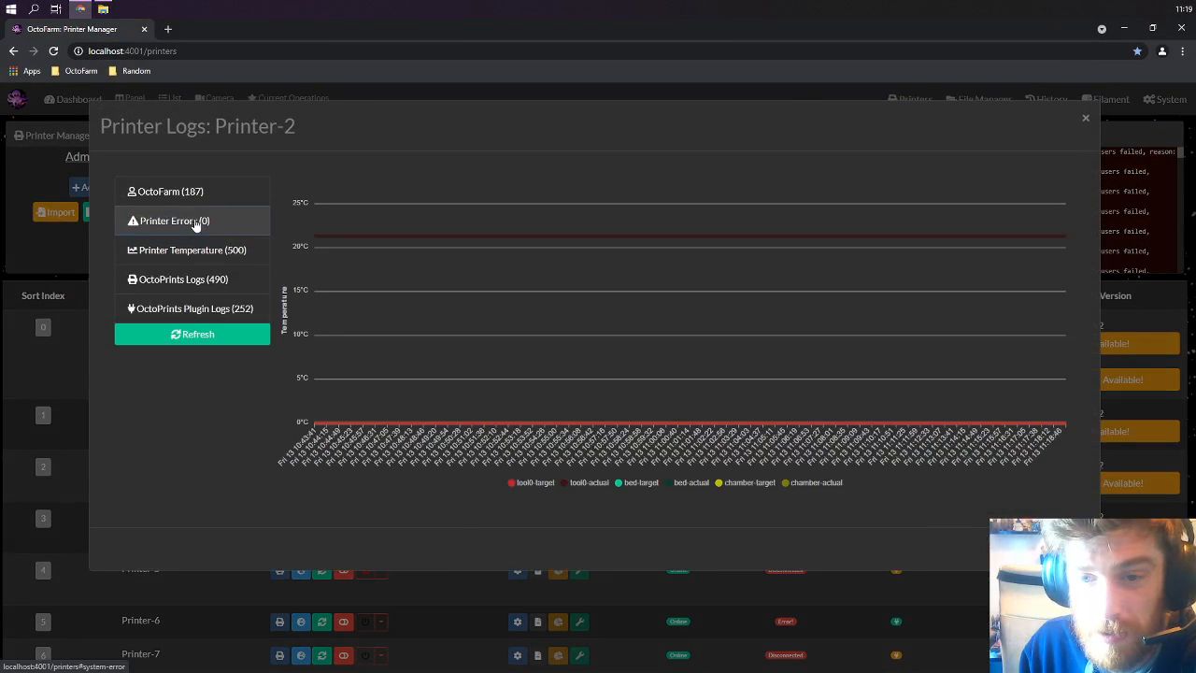
pyautogui.click(187, 251)
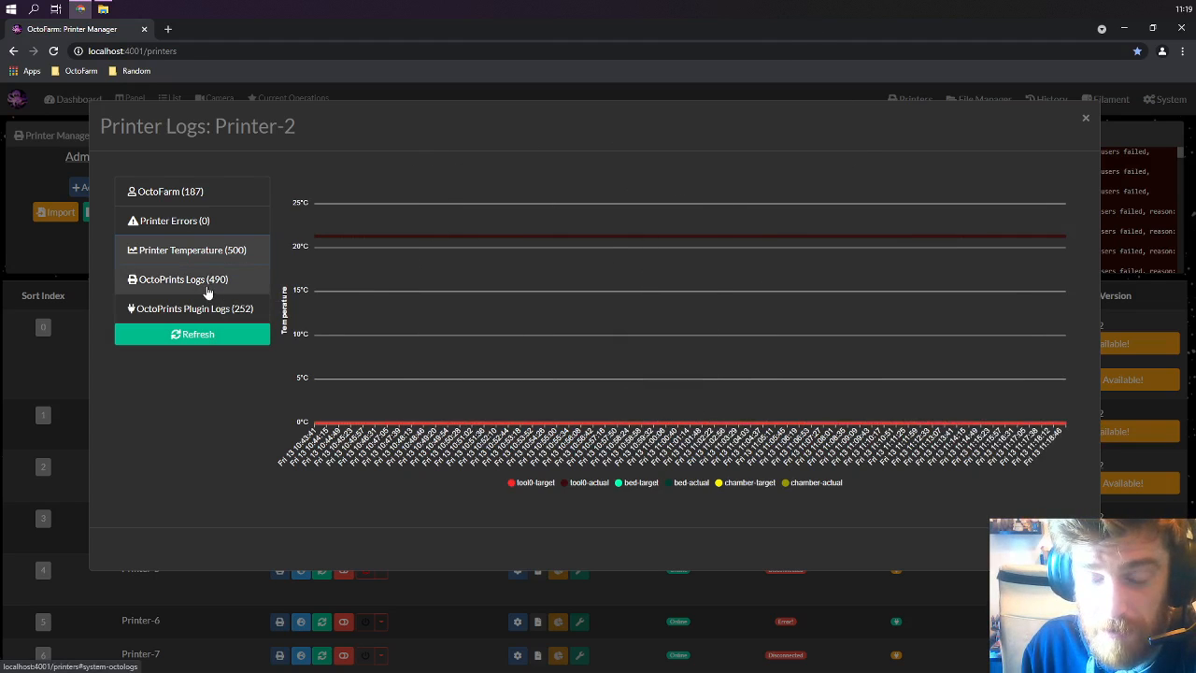
# Step: Examine Printer-2's OctoPrint plugin logs for the UltimakerFormatPackage and CostEstimation installation entries
pyautogui.click(165, 309)
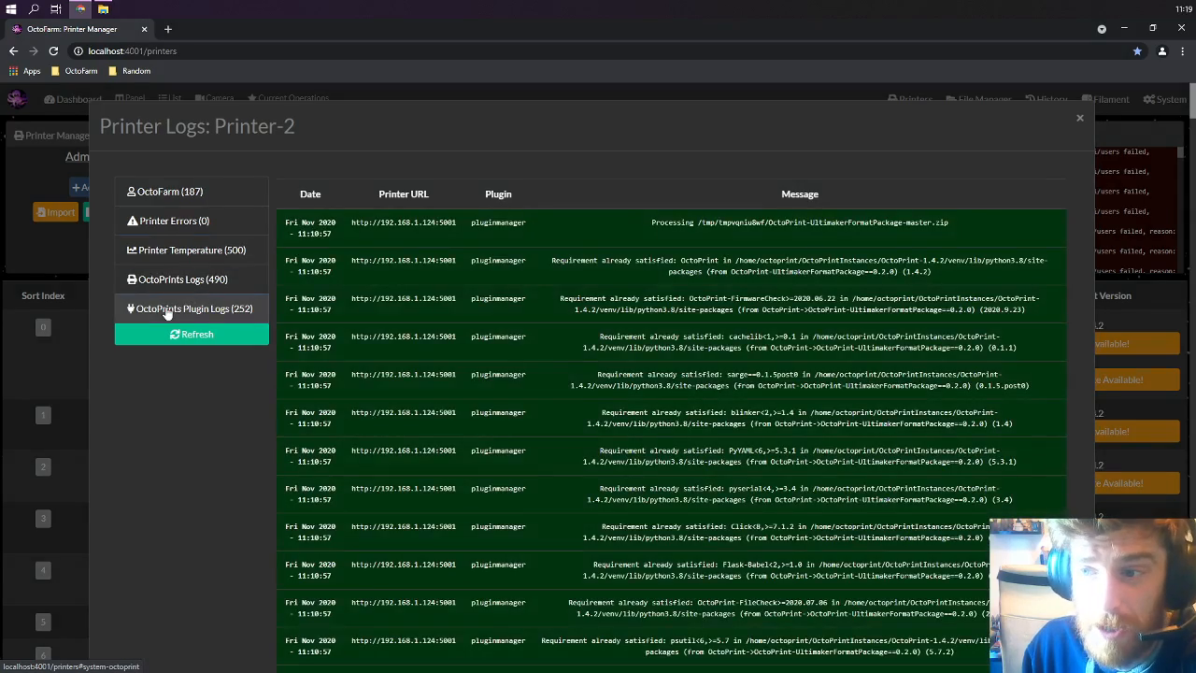
pyautogui.scroll(-10, 496, 302)
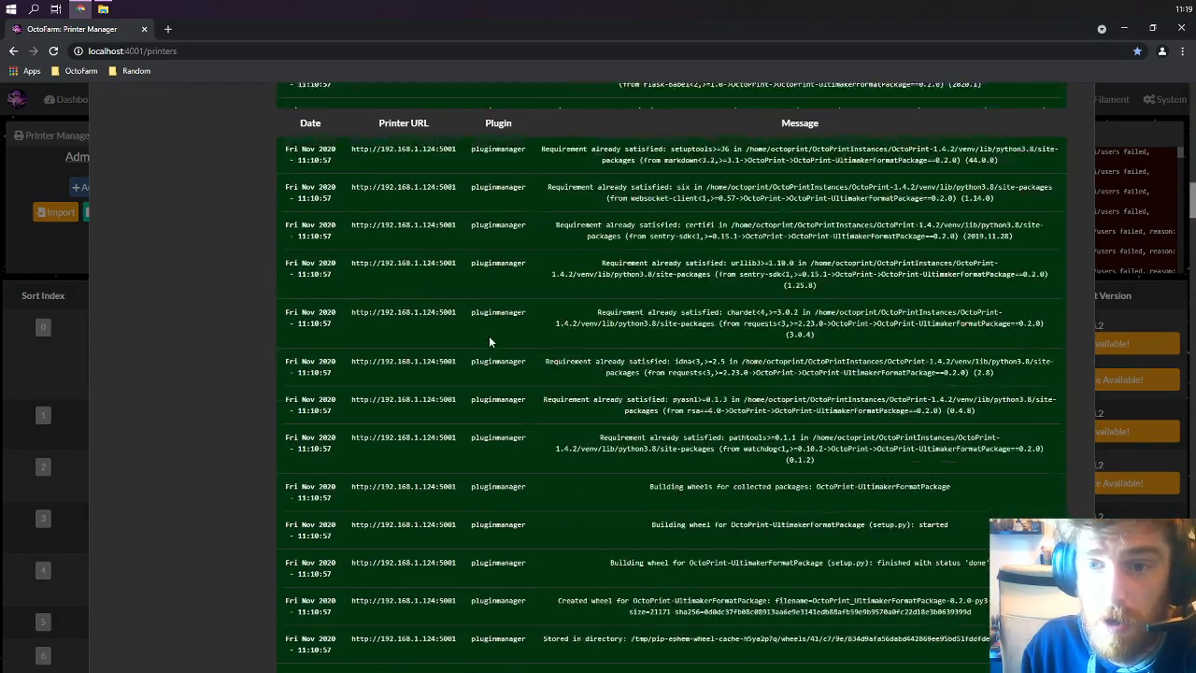
pyautogui.scroll(-5, 489, 341)
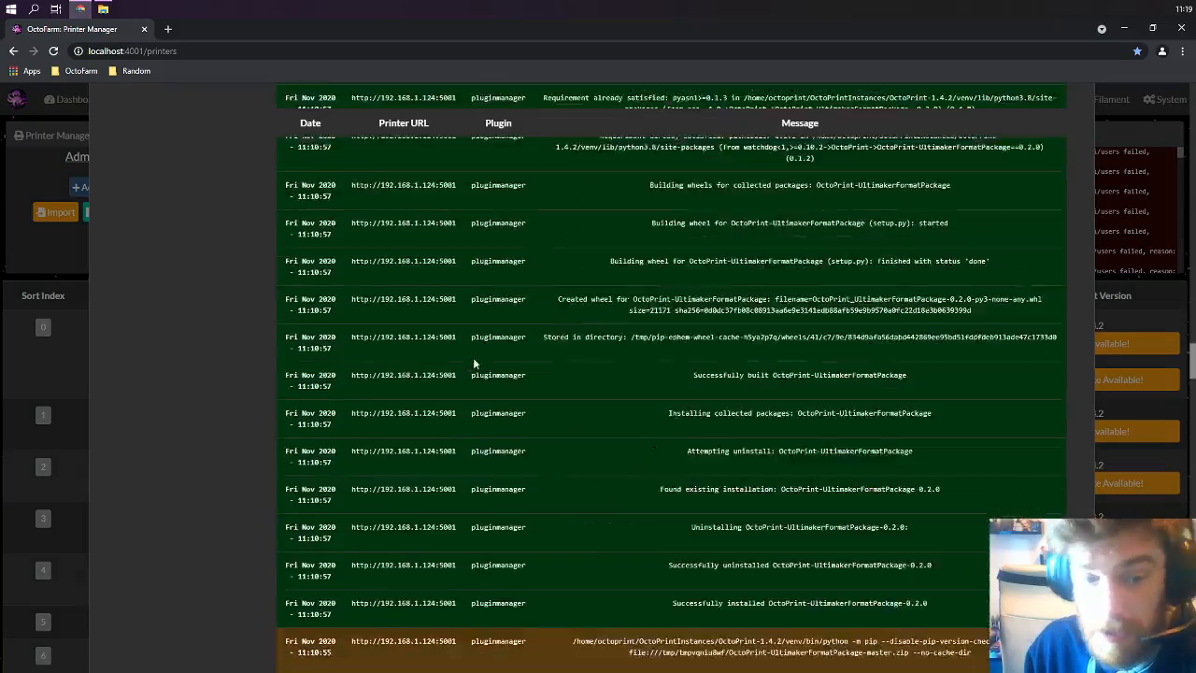
pyautogui.scroll(-10, 473, 357)
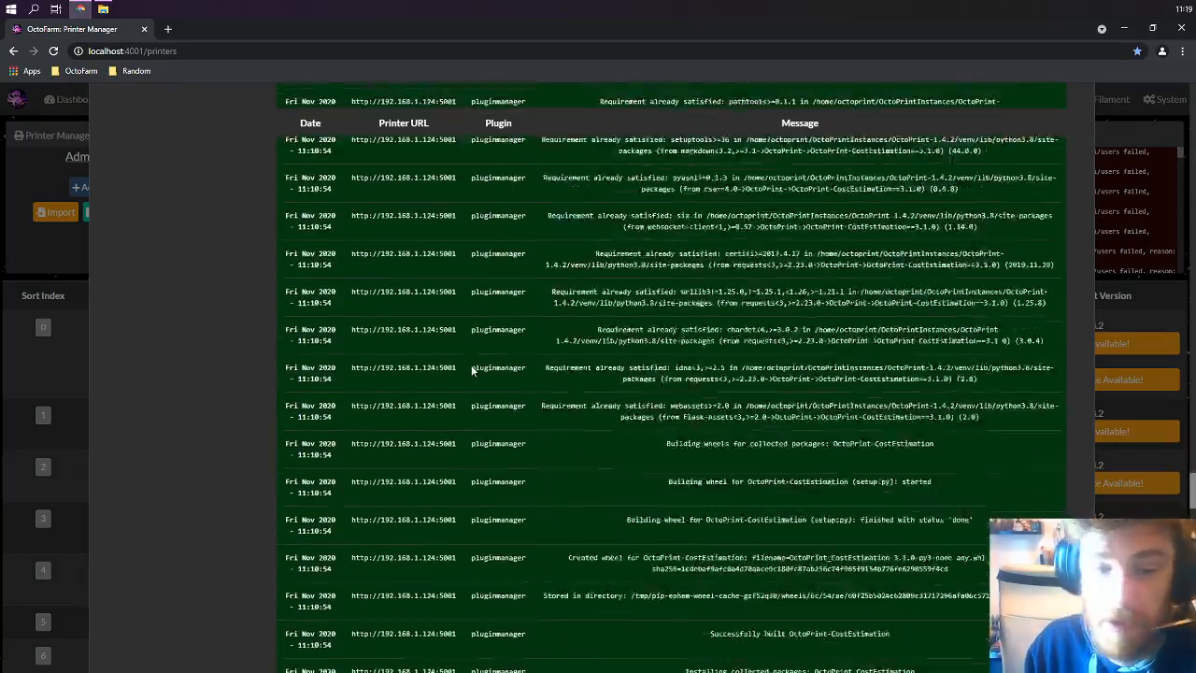
pyautogui.scroll(-5, 472, 370)
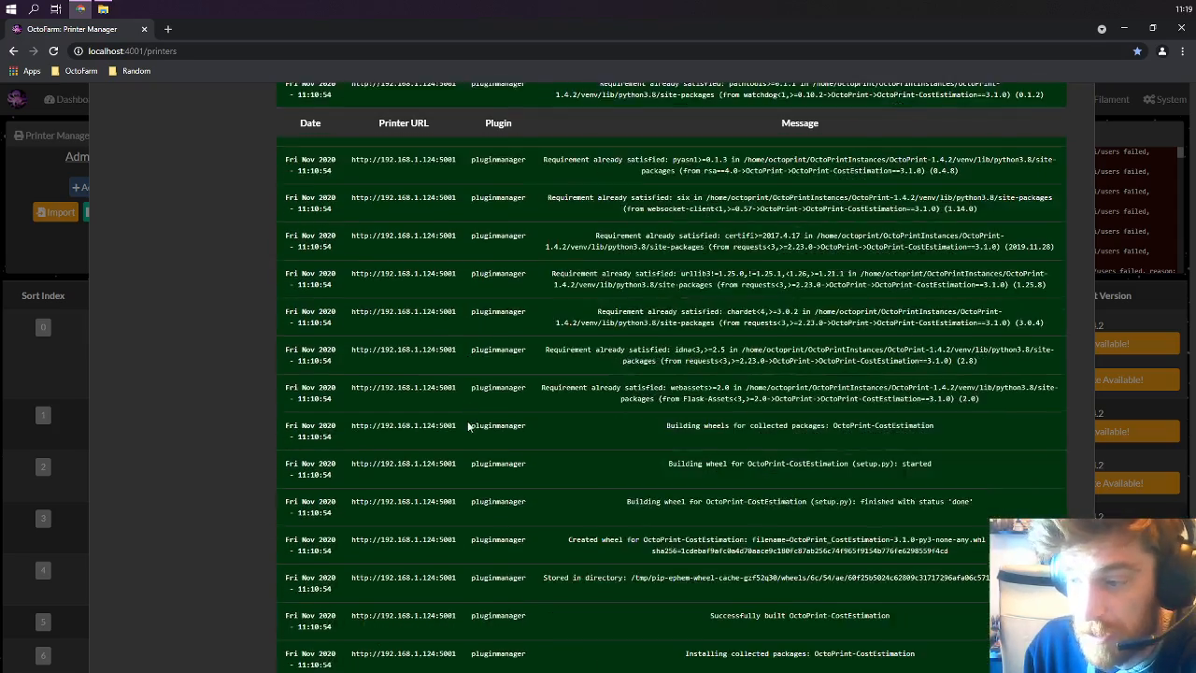
pyautogui.scroll(-5, 468, 425)
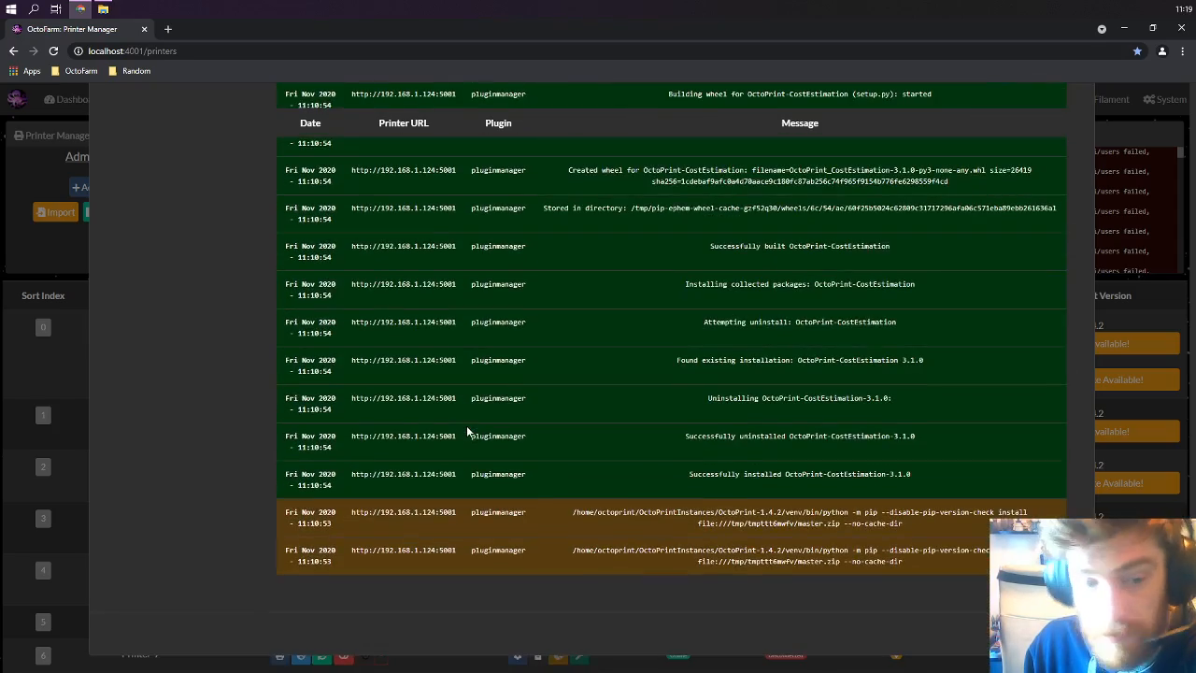
pyautogui.scroll(10, 467, 430)
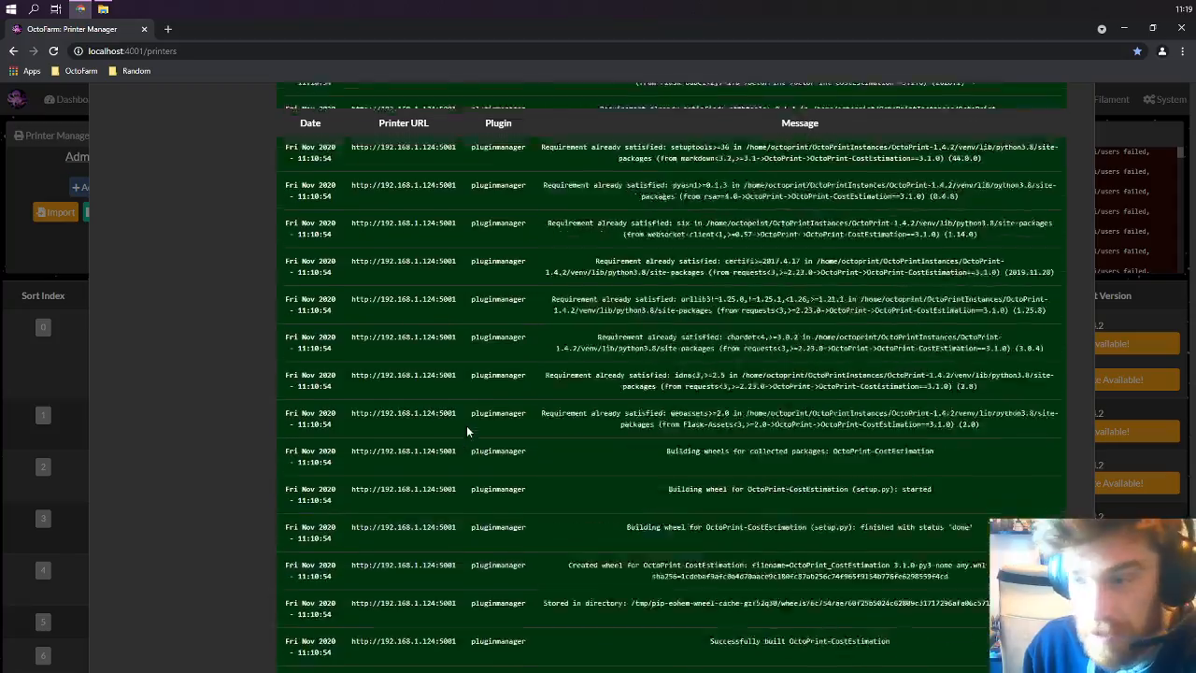
# Step: Review the rest of Printer-2's plugin manager log and highlight the pip install command for OctoPrint-UltimakerFormatPackage
pyautogui.scroll(5, 468, 431)
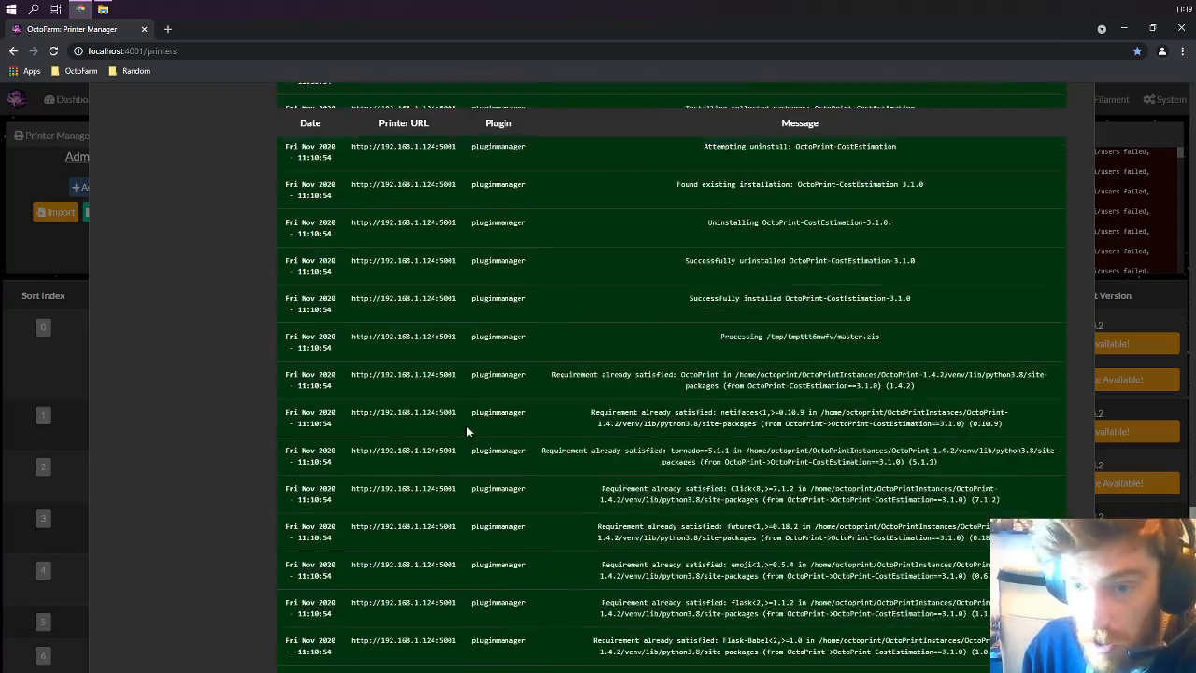
pyautogui.scroll(-5, 468, 431)
pyautogui.scroll(5, 467, 425)
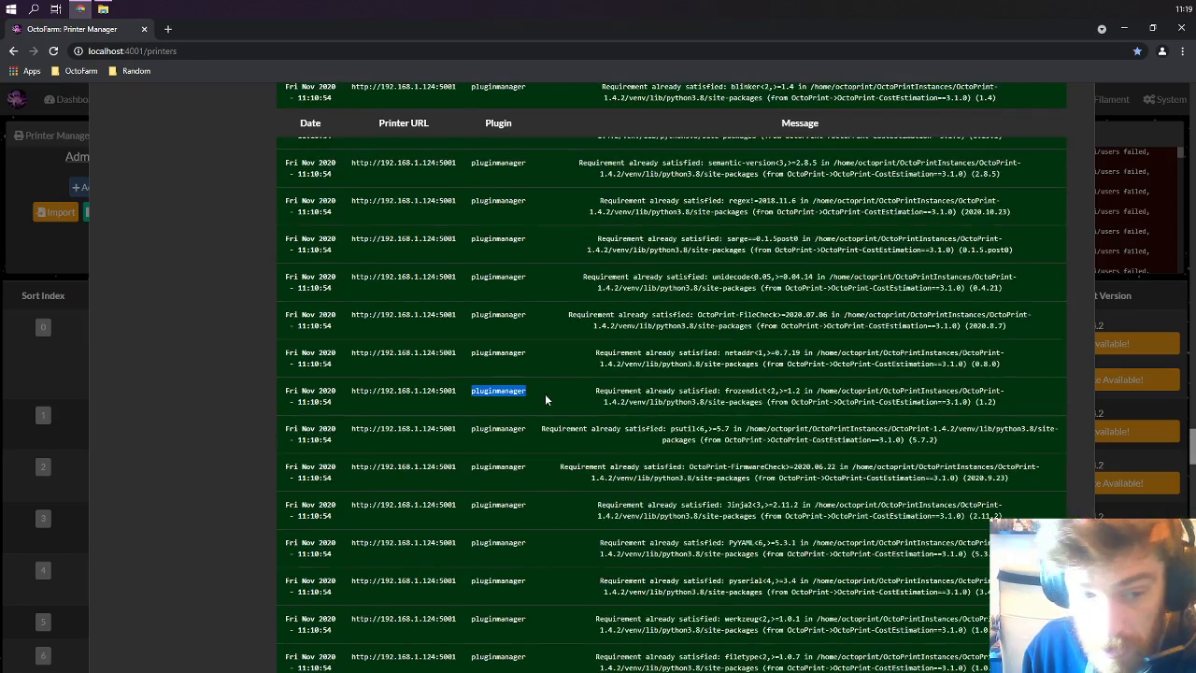
pyautogui.scroll(5, 545, 397)
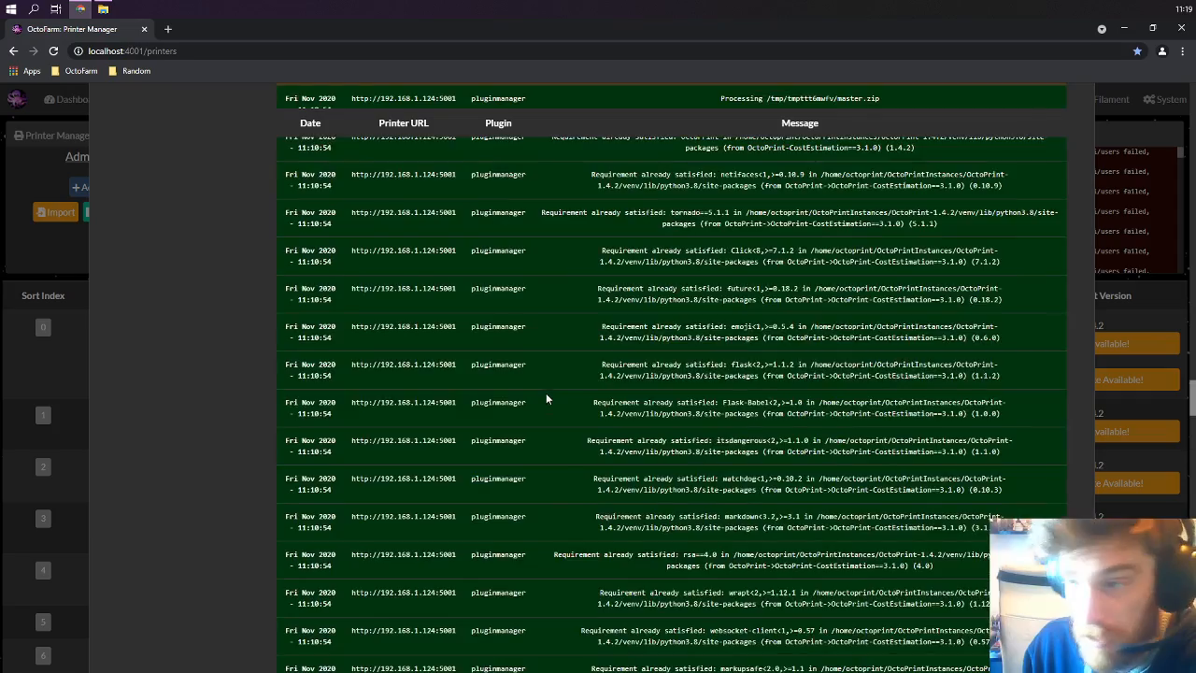
pyautogui.scroll(5, 546, 397)
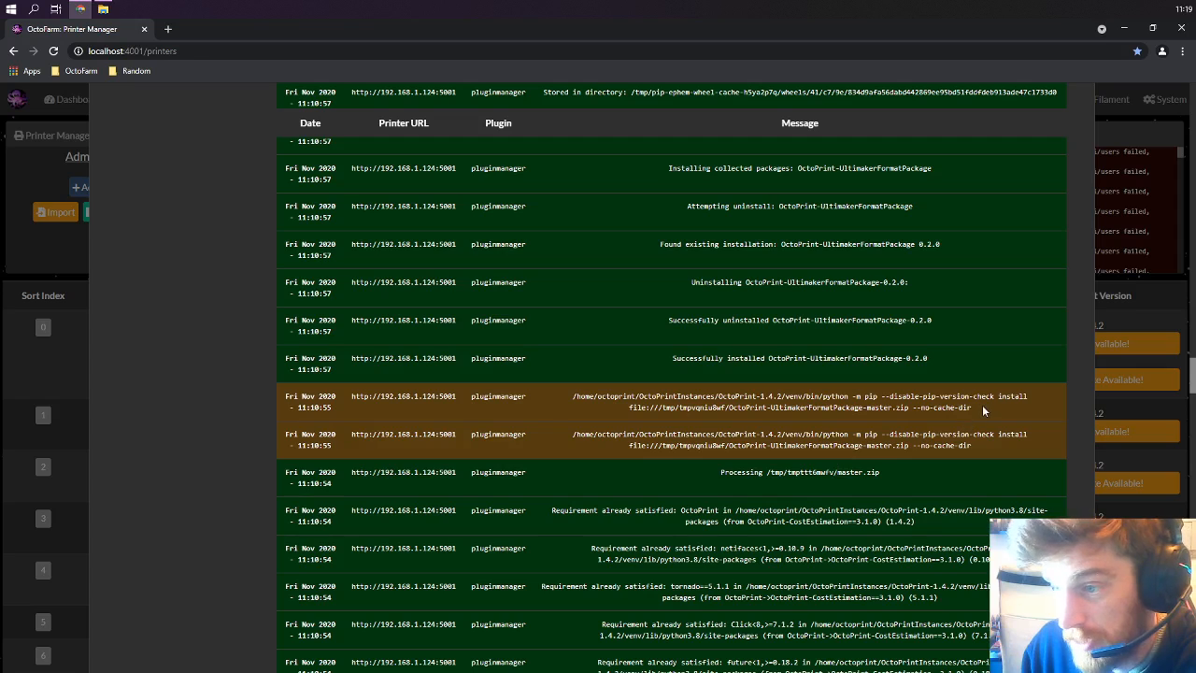
pyautogui.moveTo(974, 409); pyautogui.dragTo(545, 404)
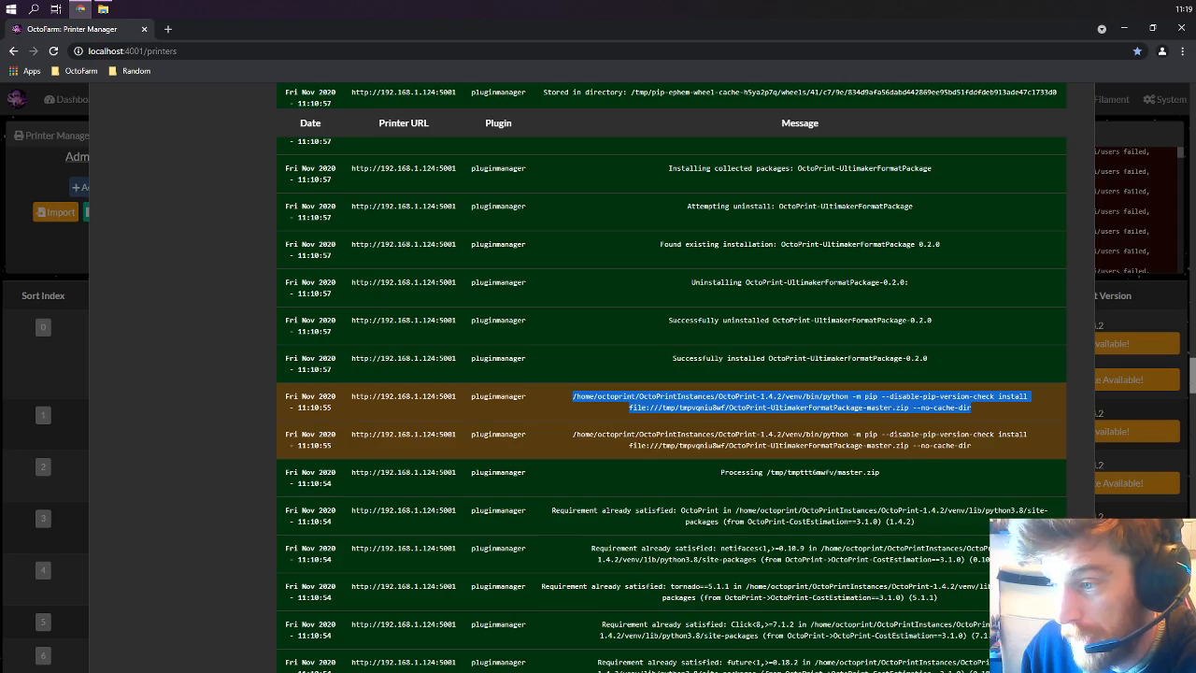
pyautogui.scroll(4, 998, 441)
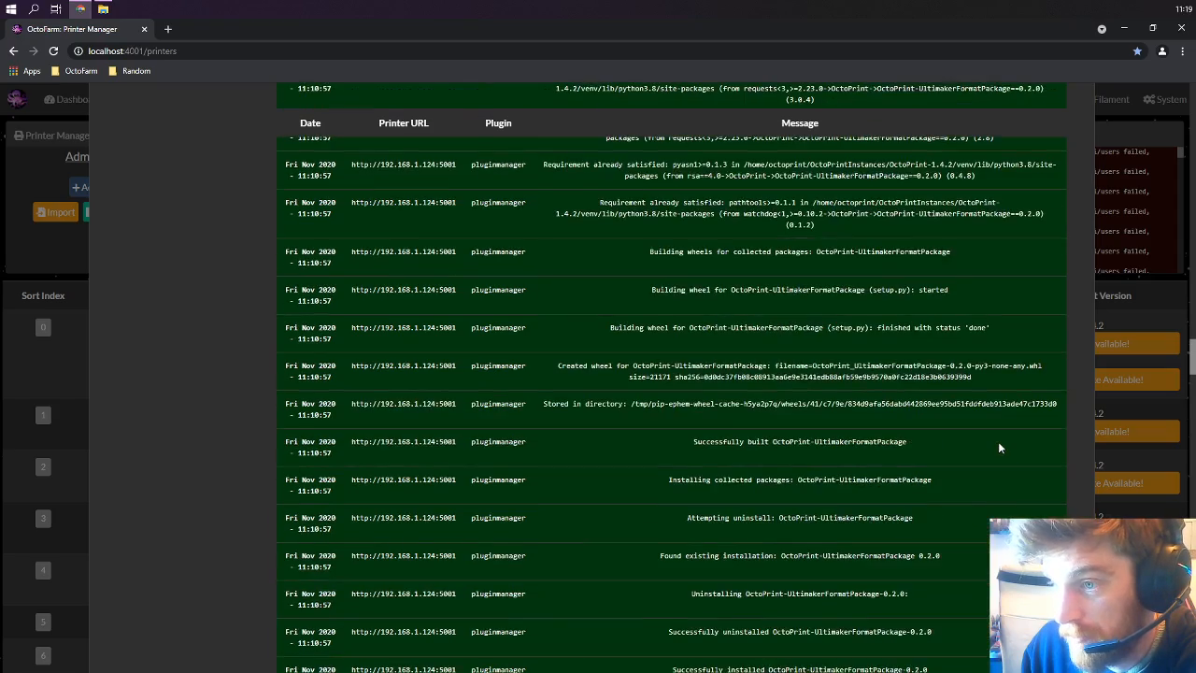
pyautogui.scroll(20, 996, 439)
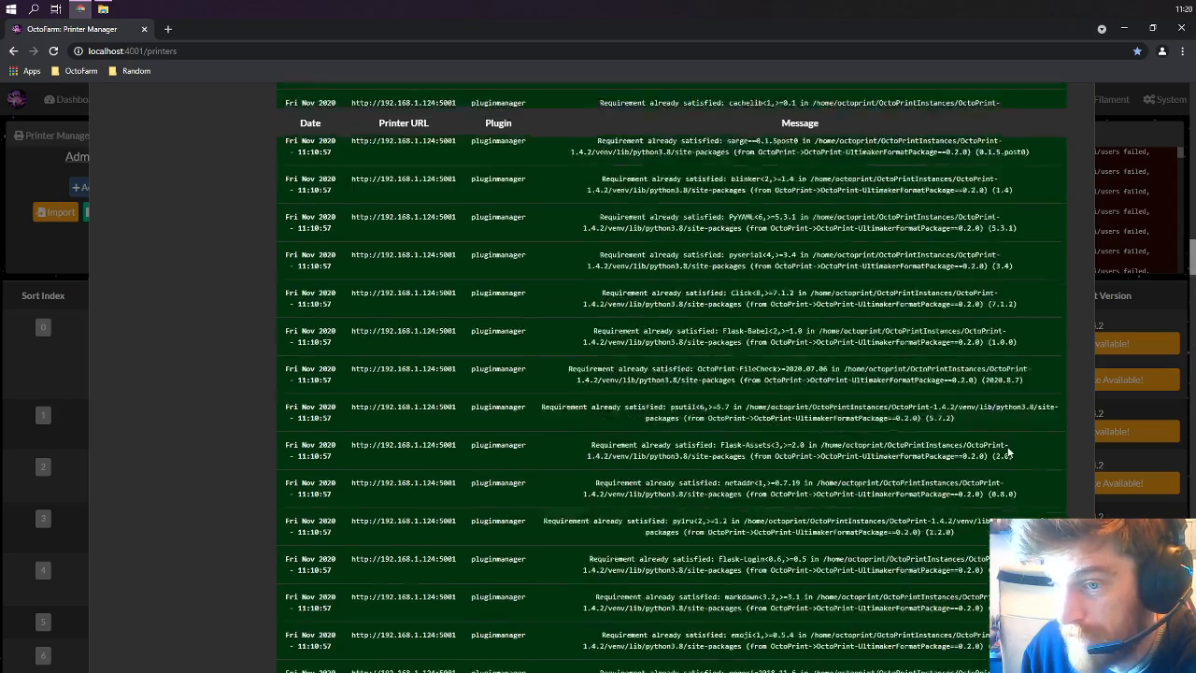
pyautogui.scroll(10, 1009, 450)
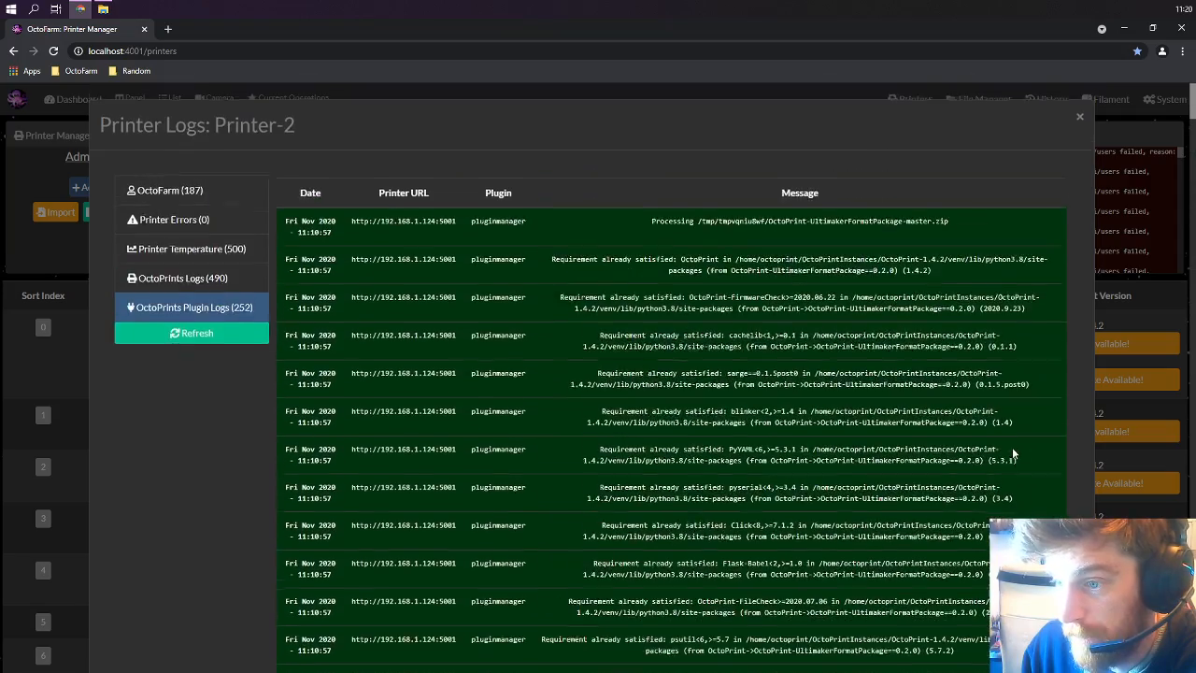
# Step: Open Printer-2's OctoPrint logs and try loading plugin_firmwareupdater_console.log, serial.log and serial.log.2020-10-31_15-46-18
pyautogui.click(182, 281)
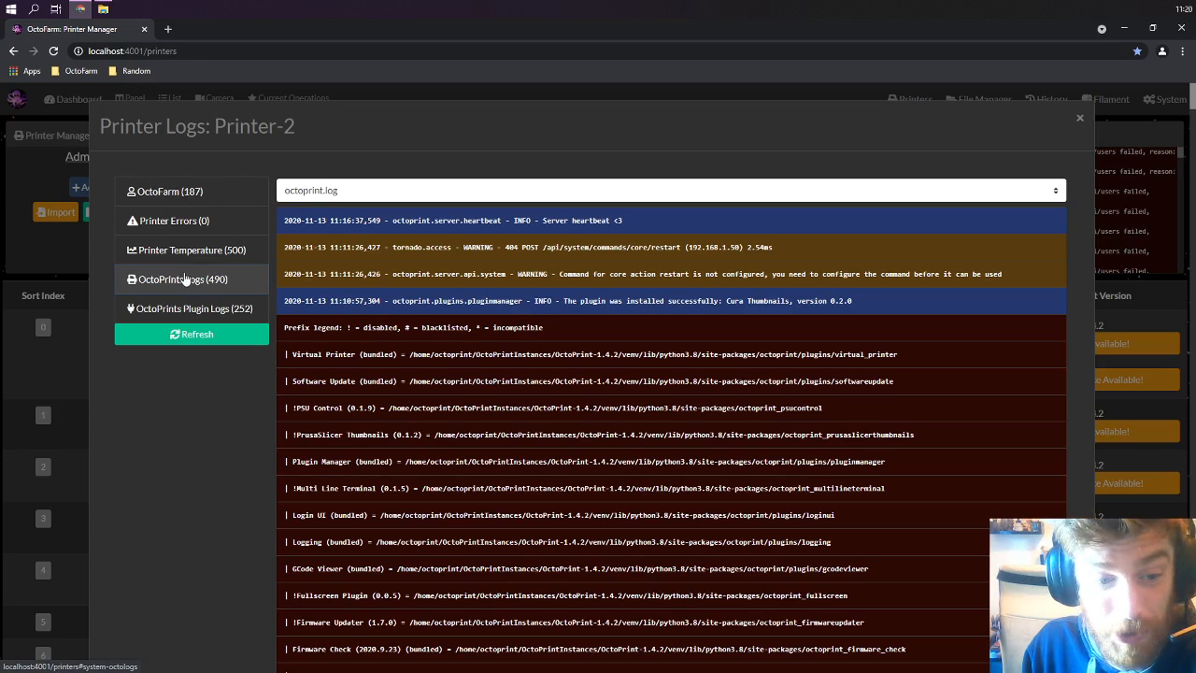
pyautogui.click(417, 187)
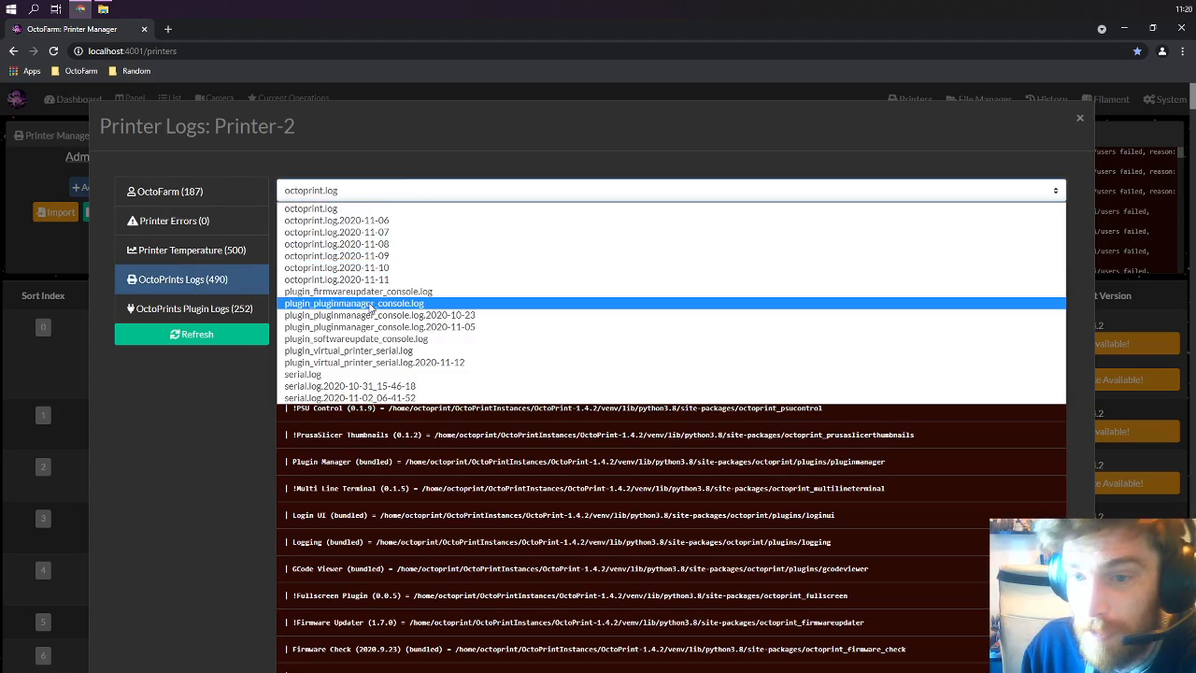
pyautogui.click(374, 292)
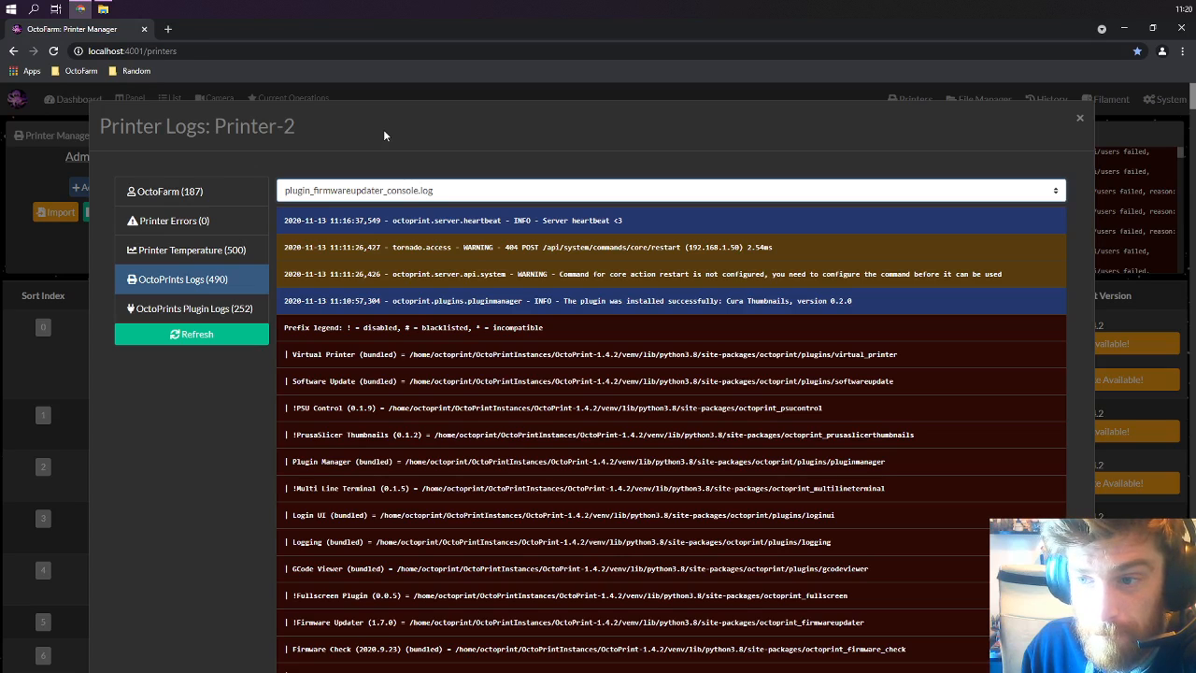
pyautogui.click(355, 190)
pyautogui.click(358, 374)
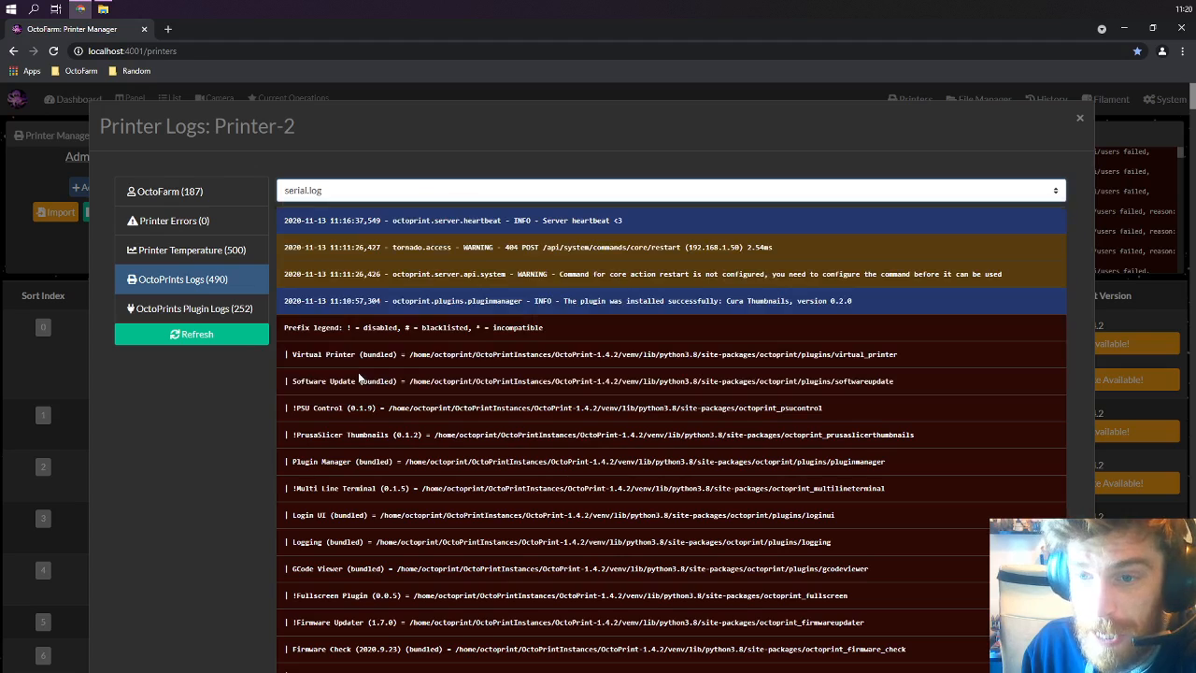
pyautogui.click(363, 192)
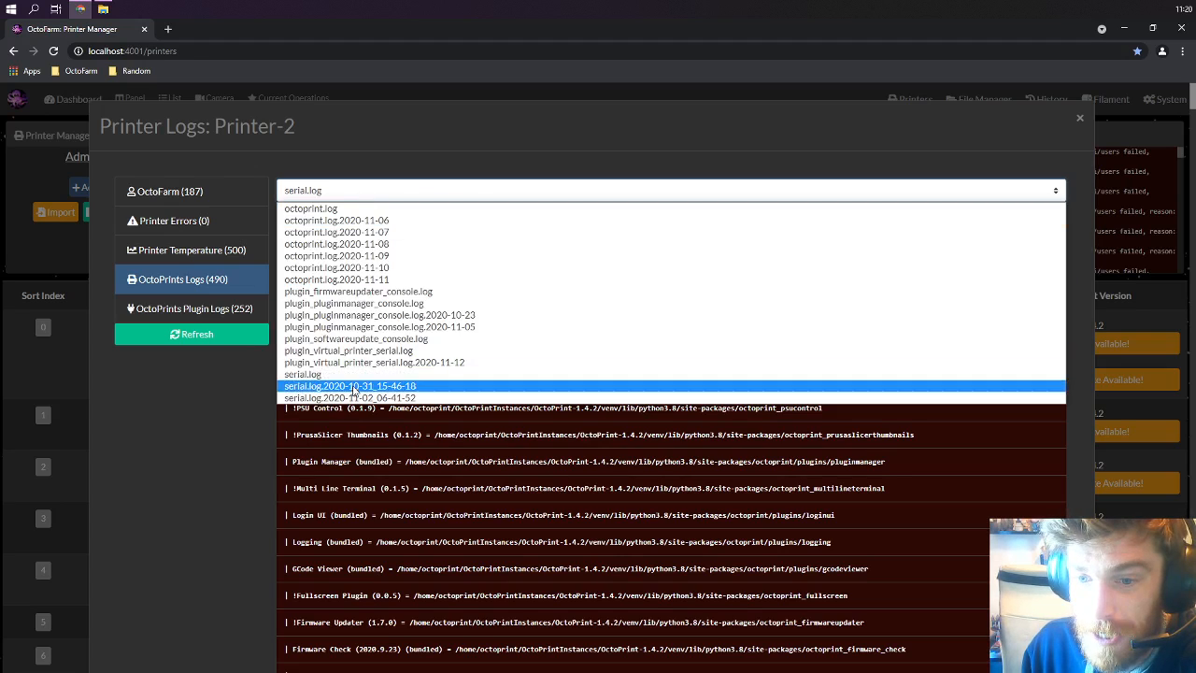
pyautogui.click(357, 384)
# Step: Try loading Printer-2's plugin_firmwareupdater_console.log again, followed by octoprint.log.2020-11-09
pyautogui.click(364, 194)
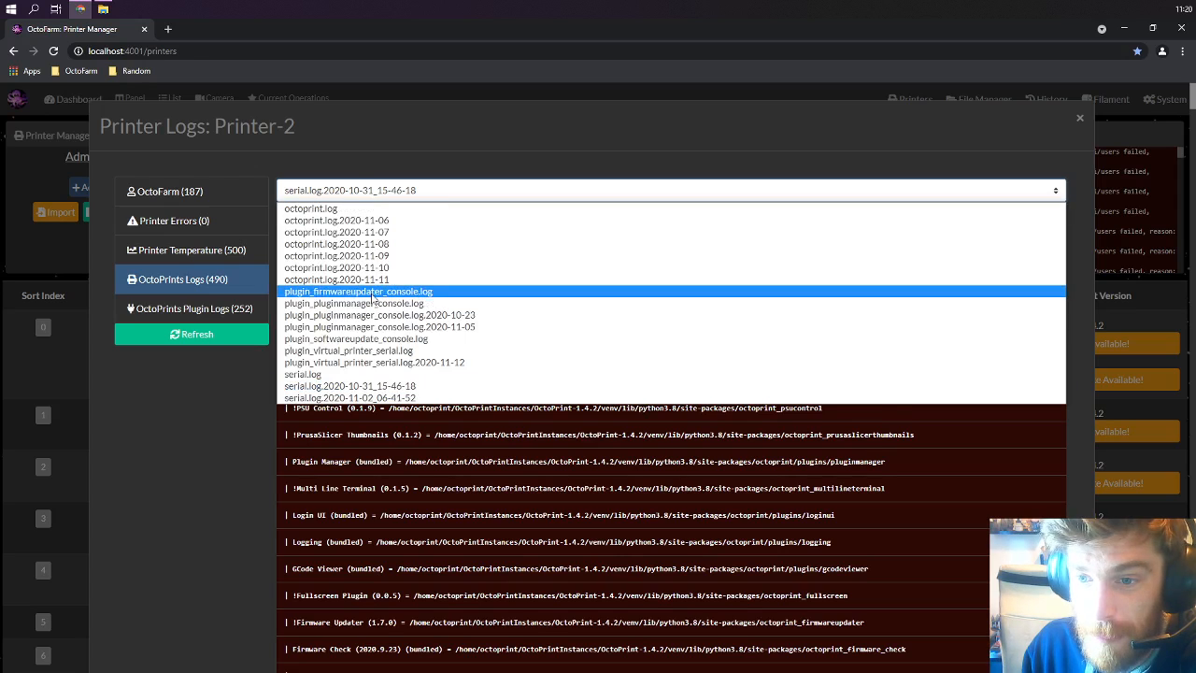
pyautogui.click(372, 291)
pyautogui.click(357, 189)
pyautogui.click(357, 258)
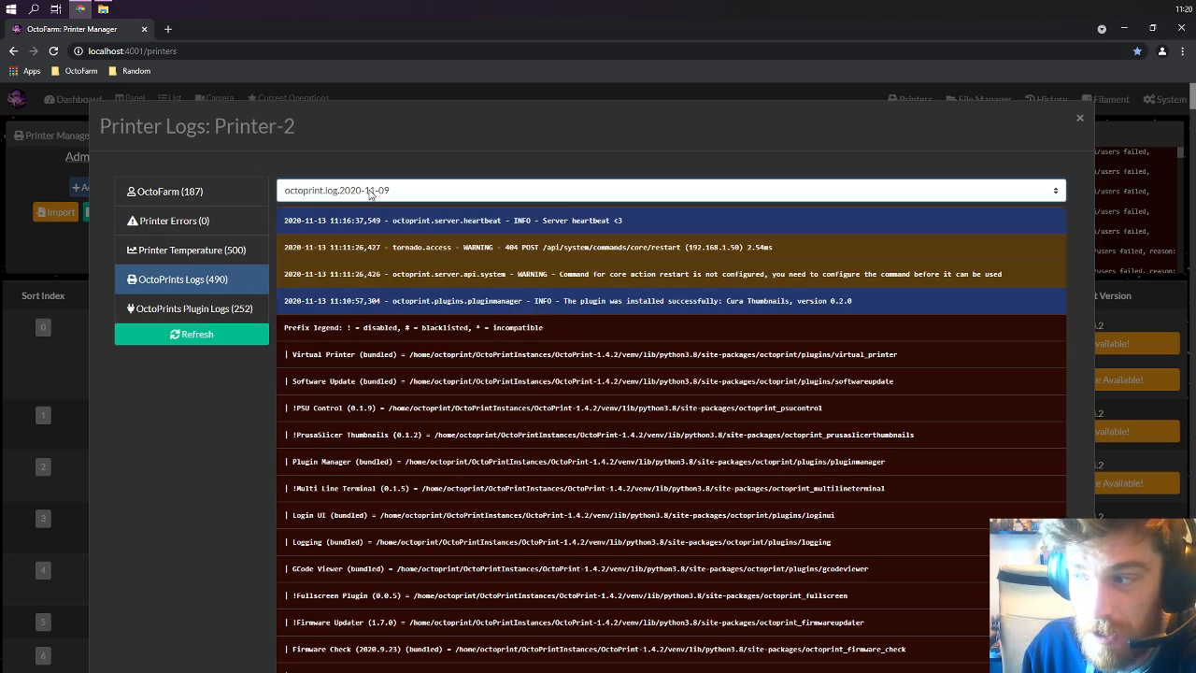
# Step: Inspect the page with the browser's developer tools while reselecting octoprint.log, and reload the printer manager page
pyautogui.rightClick(376, 149)
pyautogui.click(561, 342)
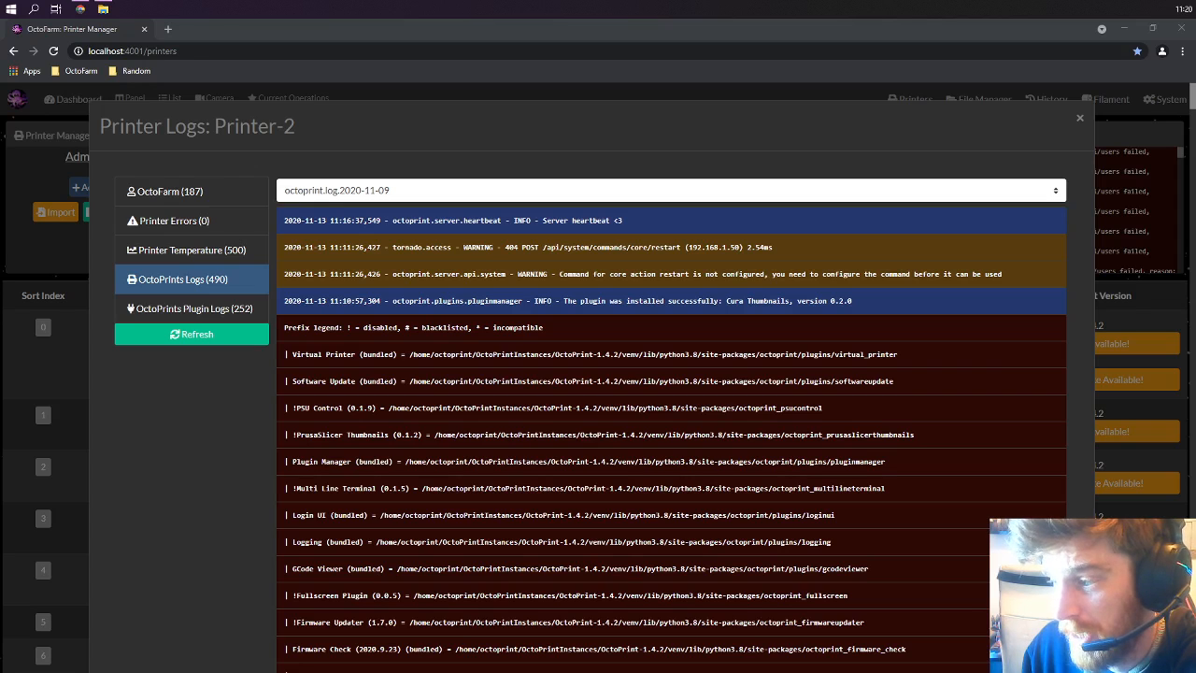
pyautogui.click(361, 195)
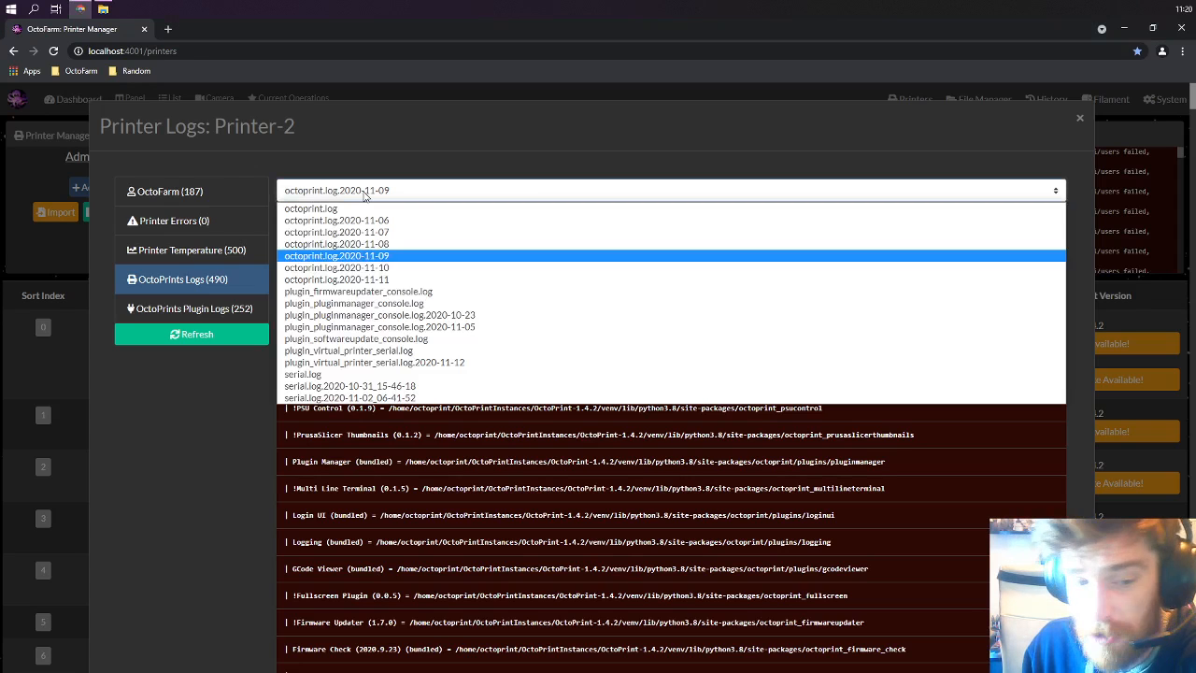
pyautogui.click(355, 208)
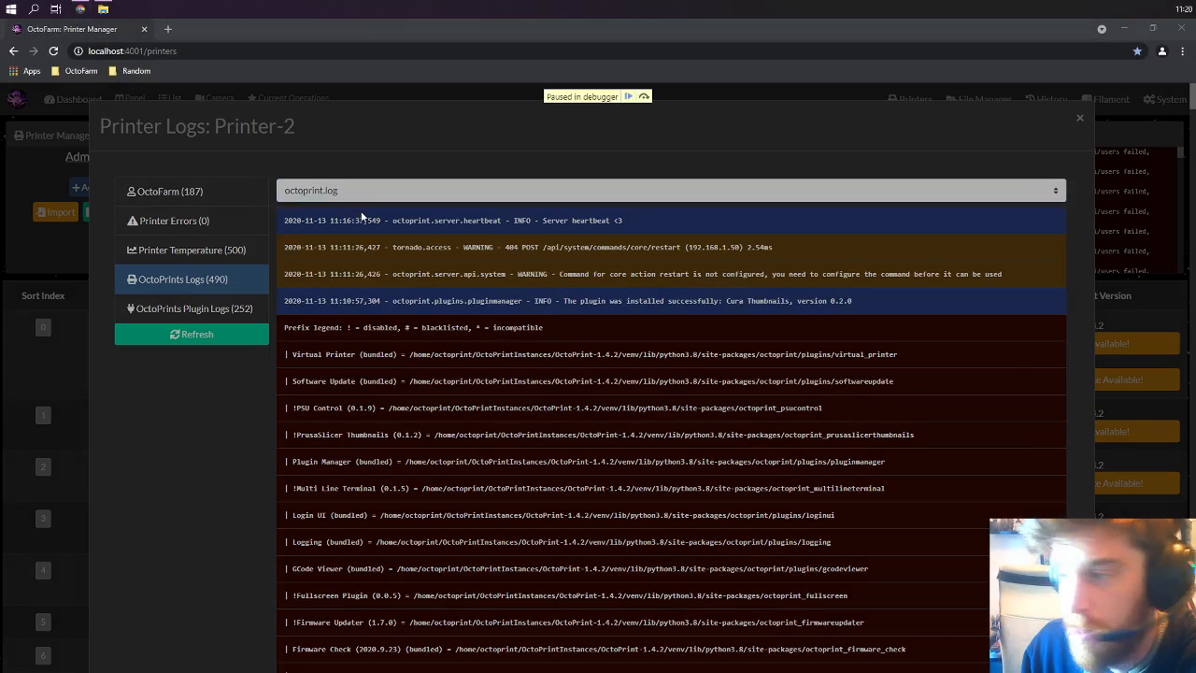
pyautogui.click(54, 50)
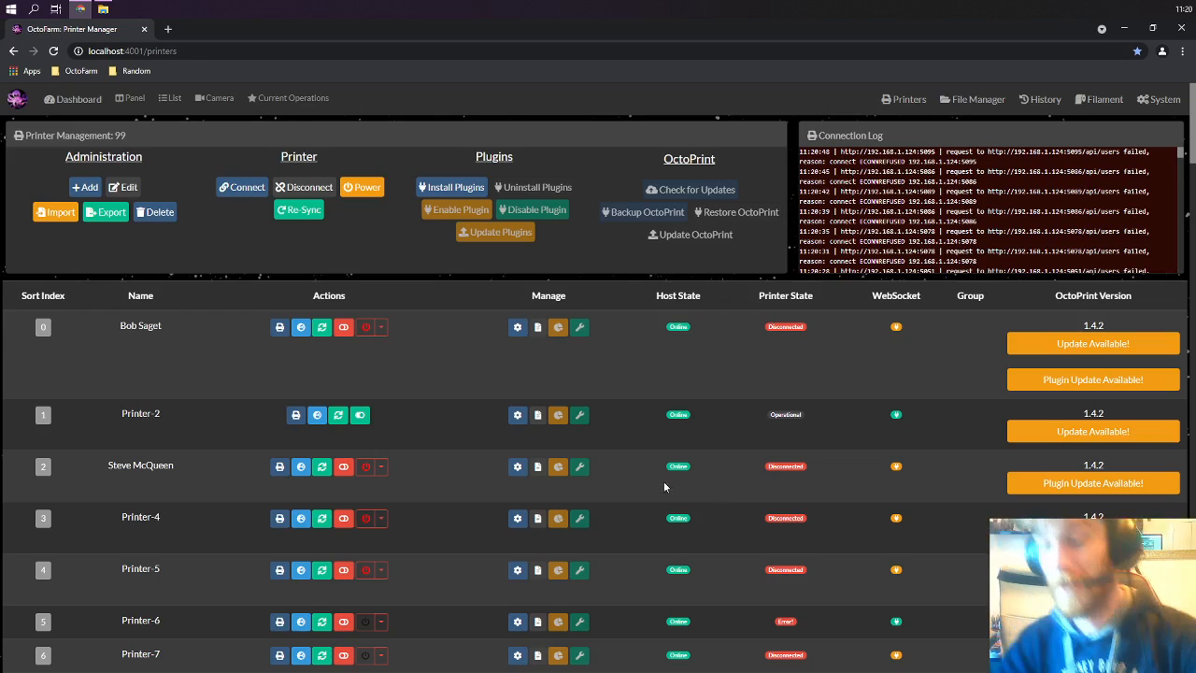
# Step: Open Printer-4's OctoPrint logs and load the octoprint.log.2020-11-08 file
pyautogui.click(538, 517)
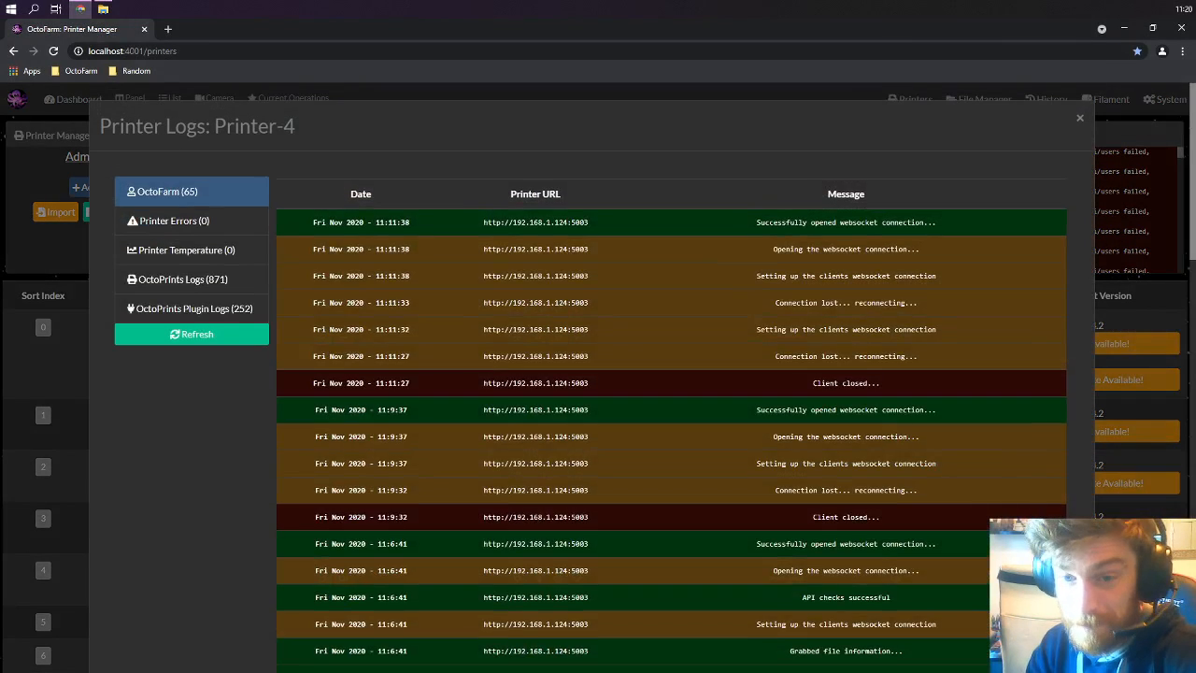
pyautogui.click(229, 278)
pyautogui.click(418, 192)
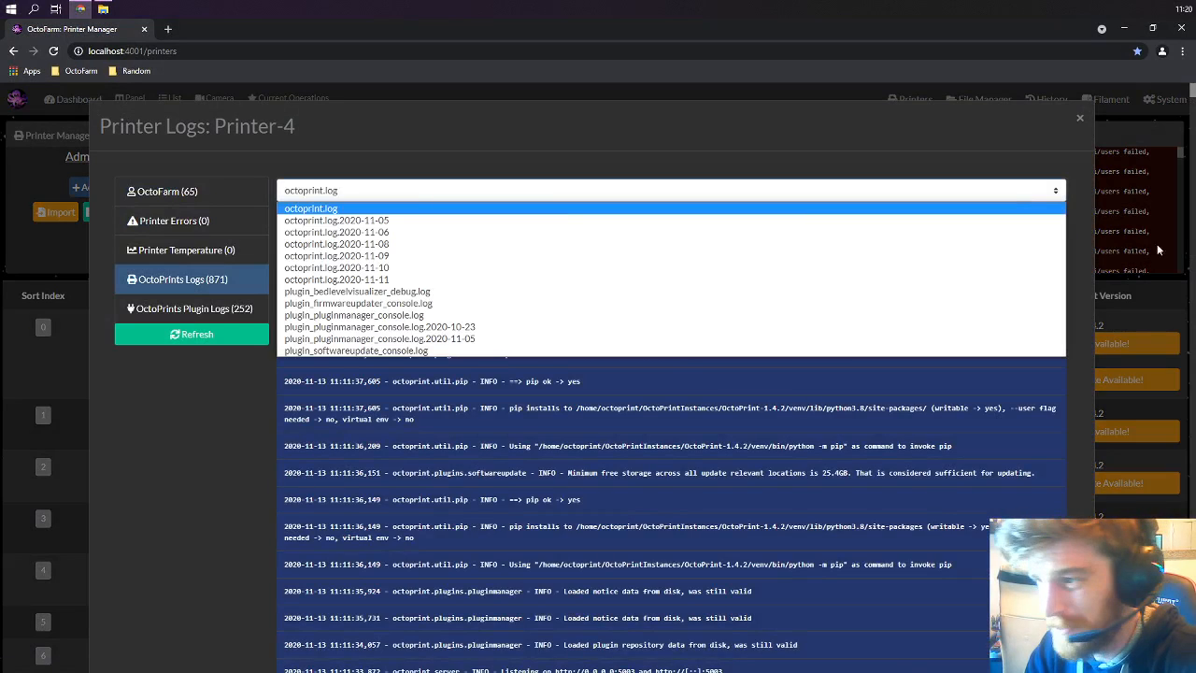
pyautogui.press('Escape')
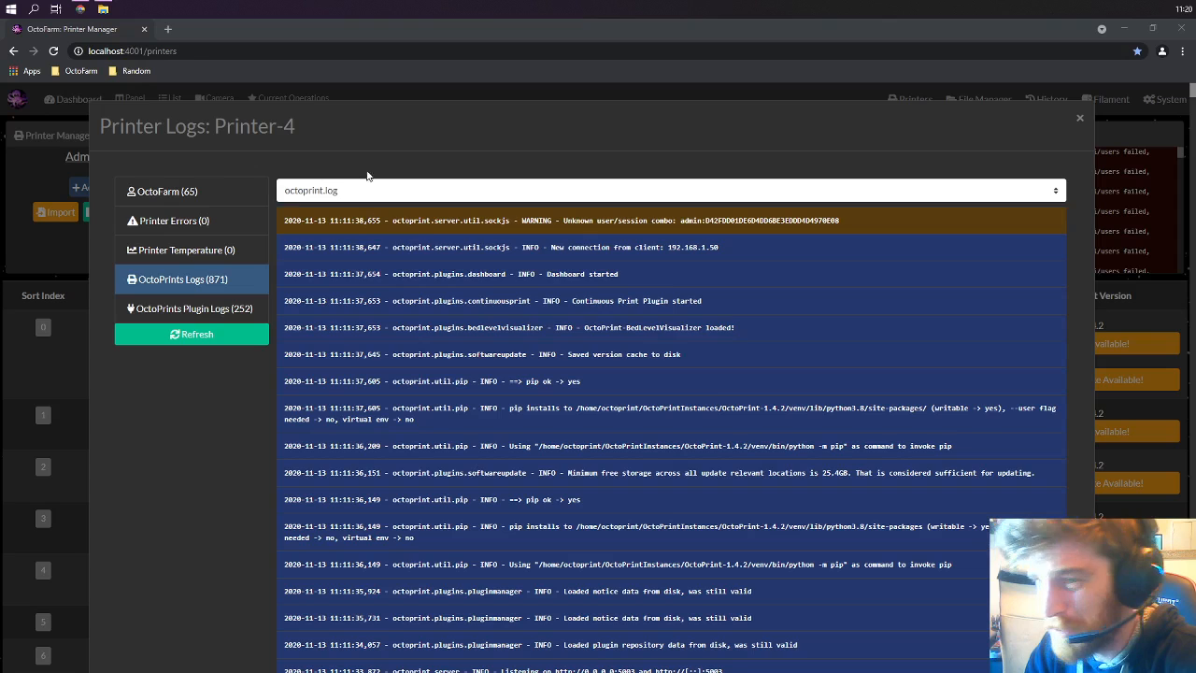
pyautogui.click(334, 190)
pyautogui.click(341, 213)
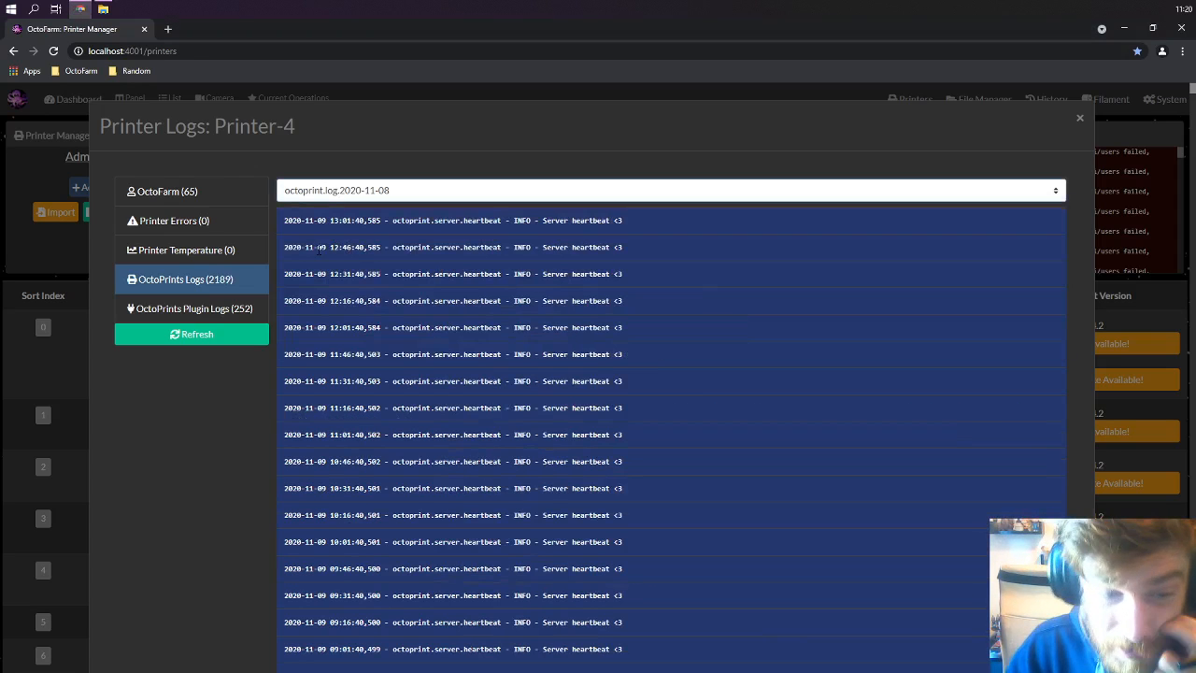
# Step: Load Printer-4's plugin_pluginmanager_console.log and switch back to octoprint.log
pyautogui.click(326, 197)
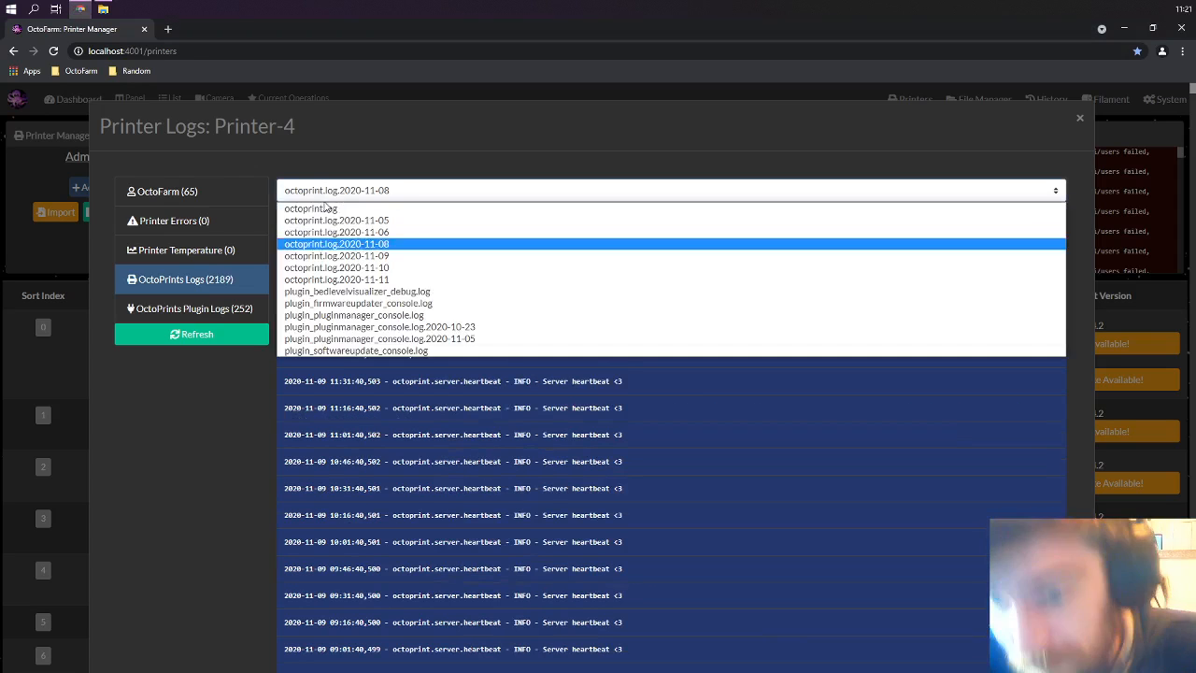
pyautogui.click(353, 323)
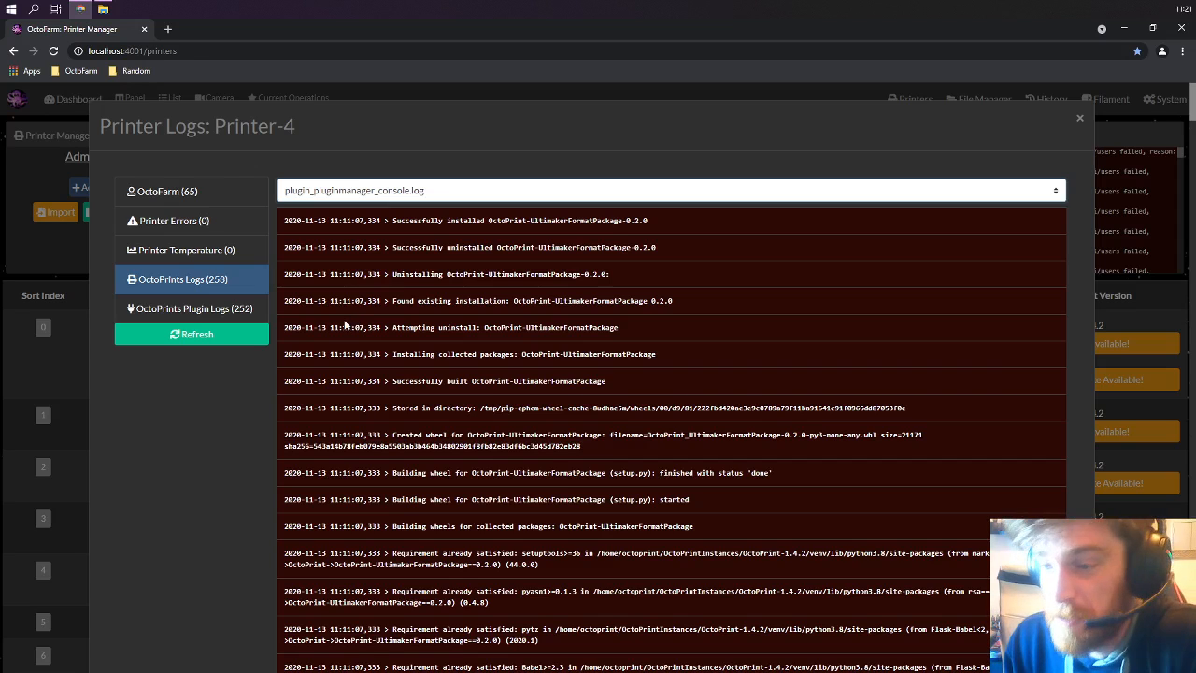
pyautogui.click(320, 191)
pyautogui.click(331, 196)
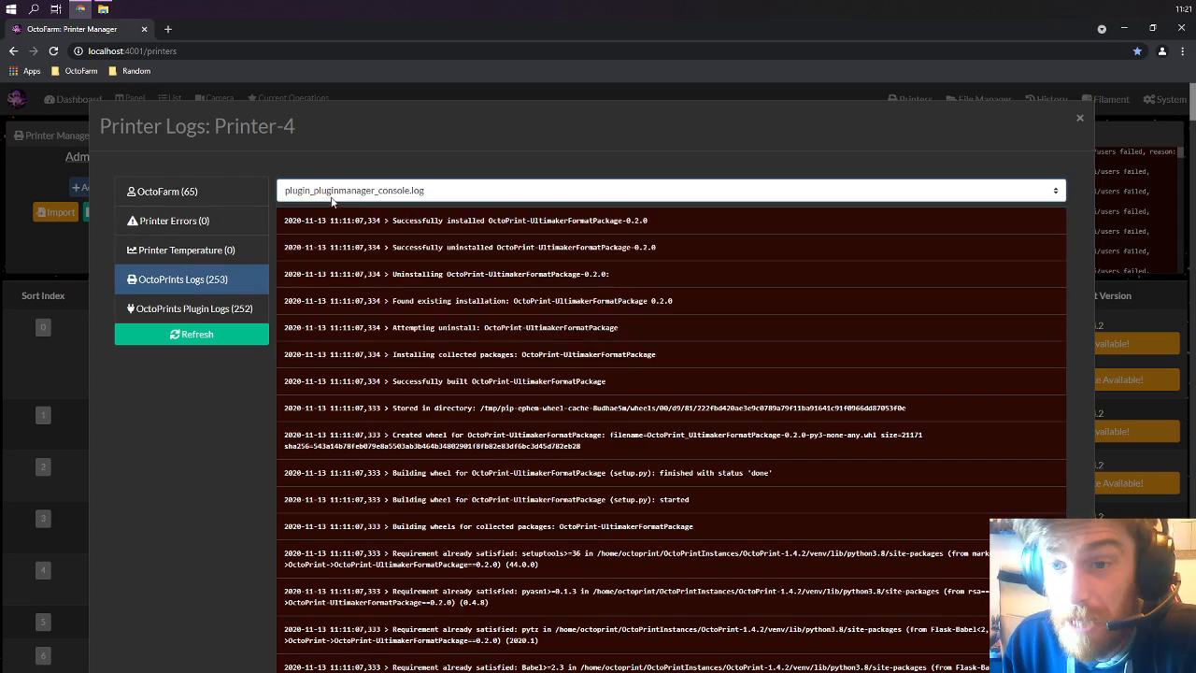
pyautogui.click(332, 196)
pyautogui.click(333, 208)
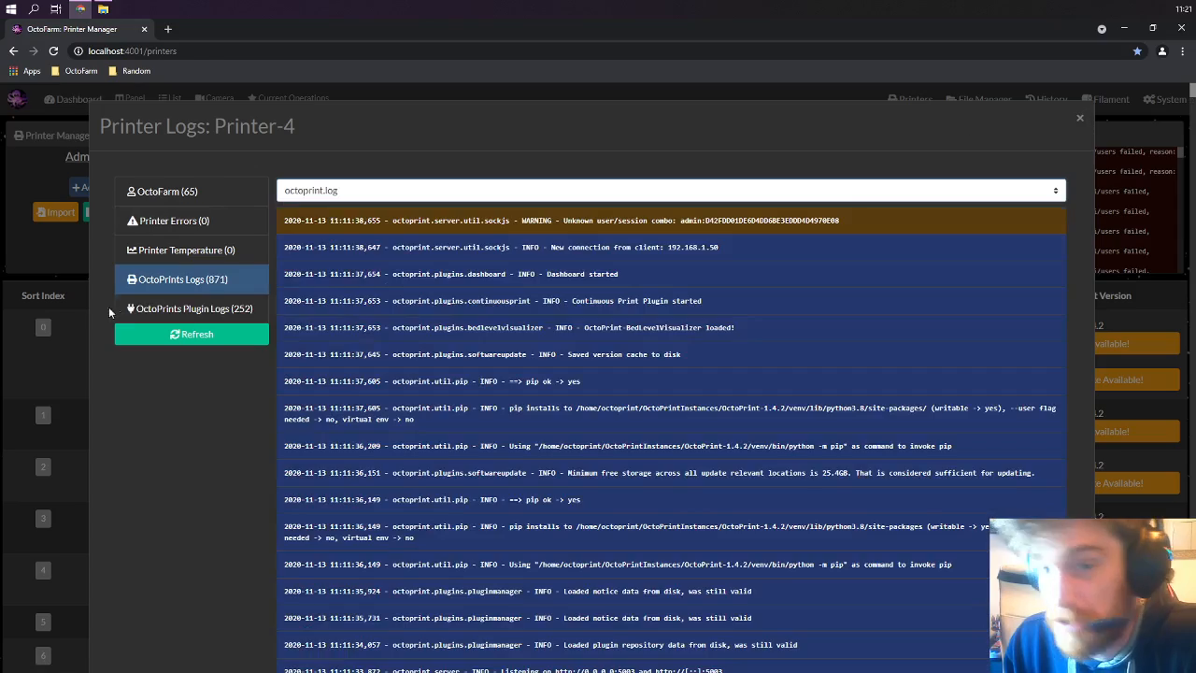
# Step: Check Printer-4's plugin logs, printer errors and OctoFarm log, and close its logs
pyautogui.click(171, 308)
pyautogui.click(169, 222)
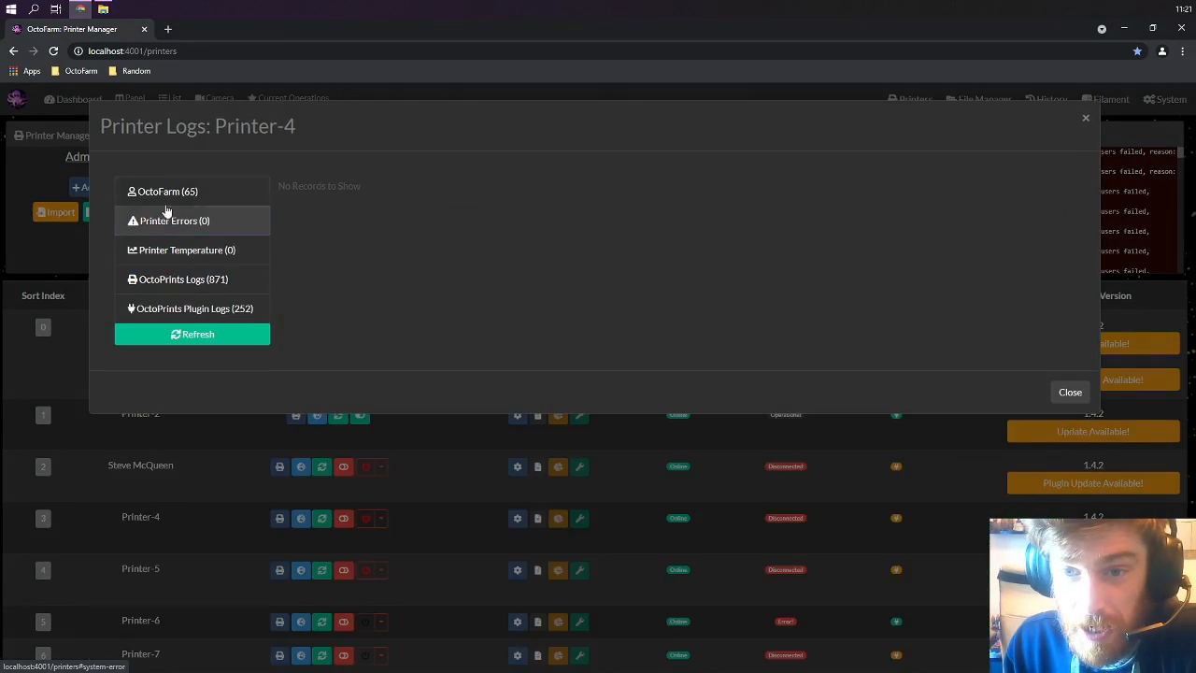
pyautogui.click(165, 191)
pyautogui.click(1079, 118)
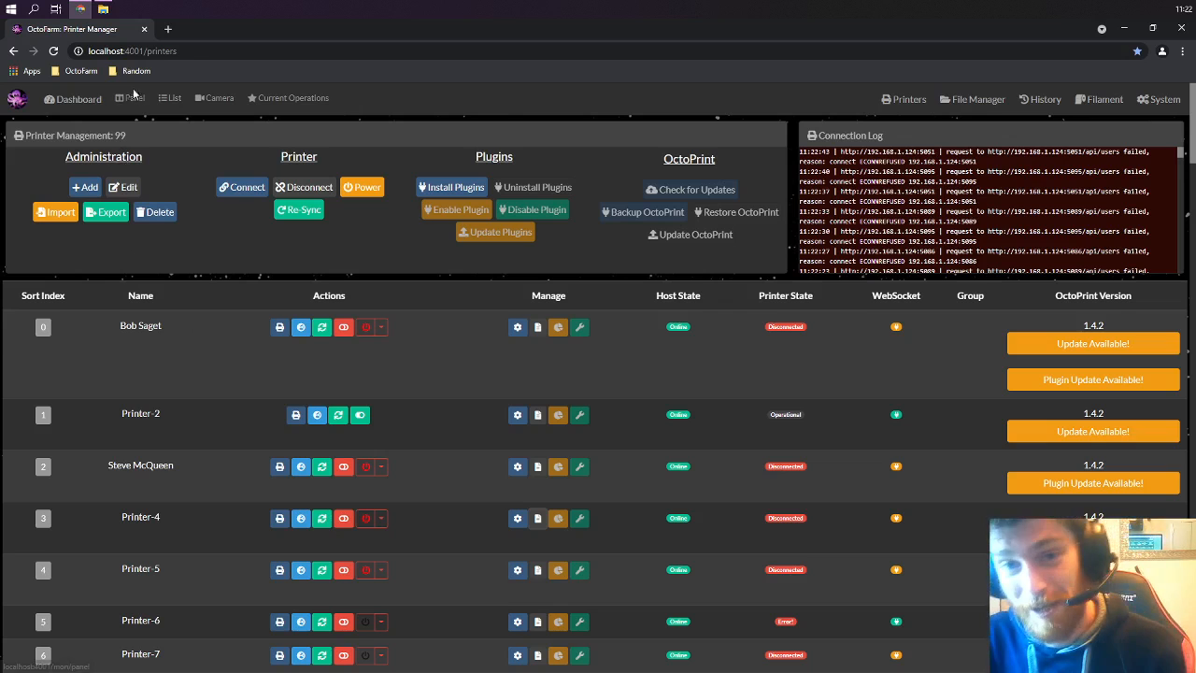
# Step: View the farm dashboard and the panel view of the printers
pyautogui.click(75, 99)
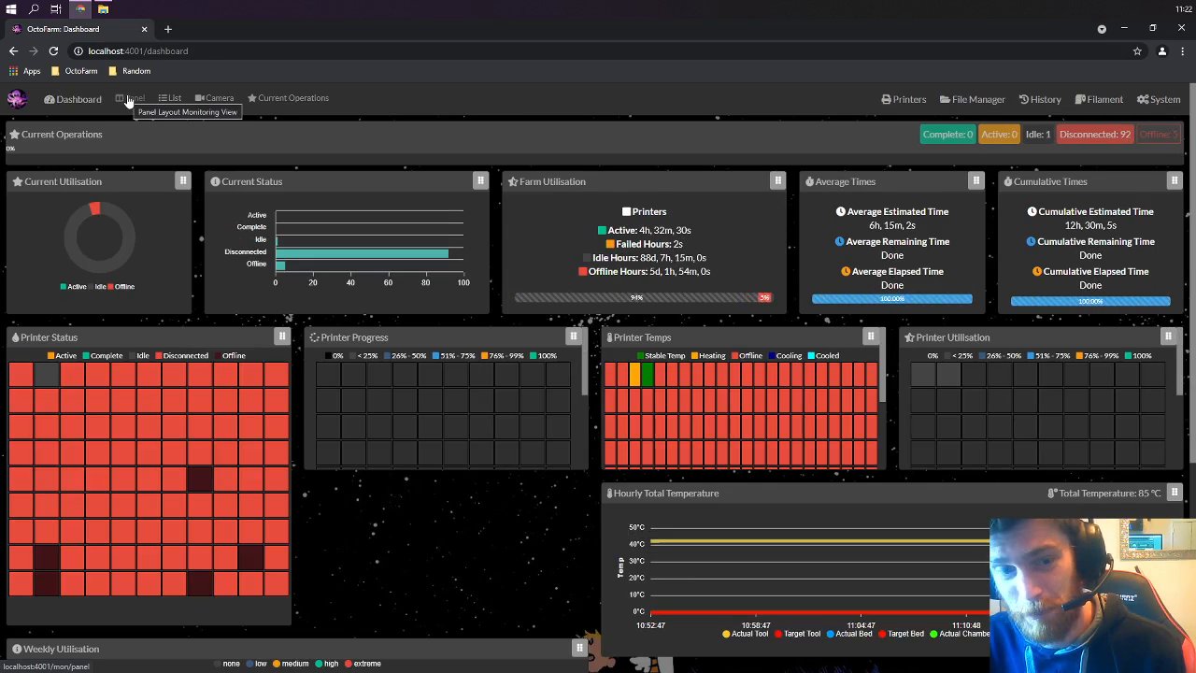
pyautogui.click(131, 99)
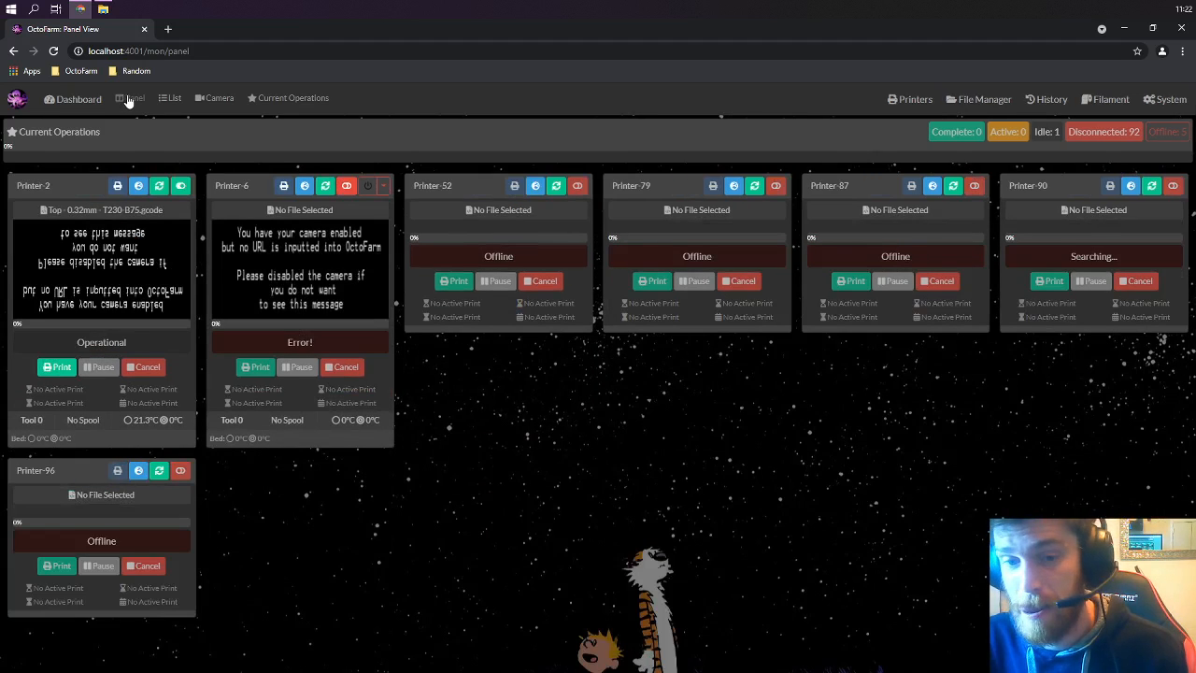
# Step: Connect the Bob Saget printer in the printer manager and start printing its Top - 0.32mm - T230-B75.gcode file from the panel view
pyautogui.click(895, 100)
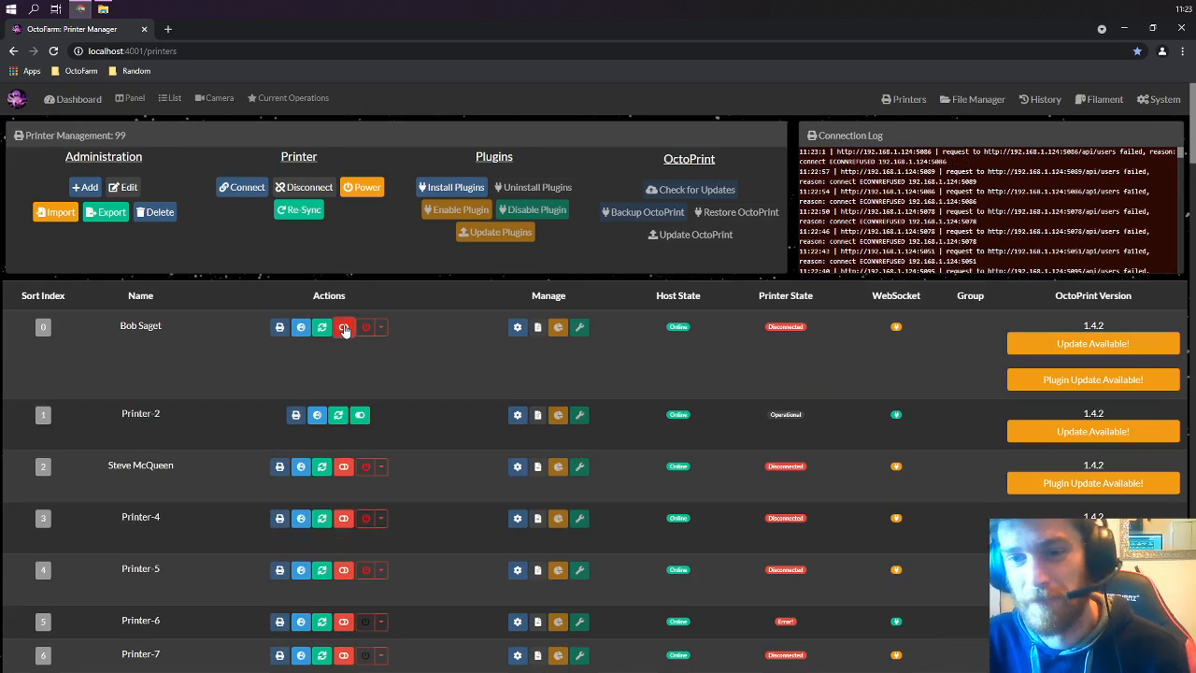
pyautogui.click(344, 328)
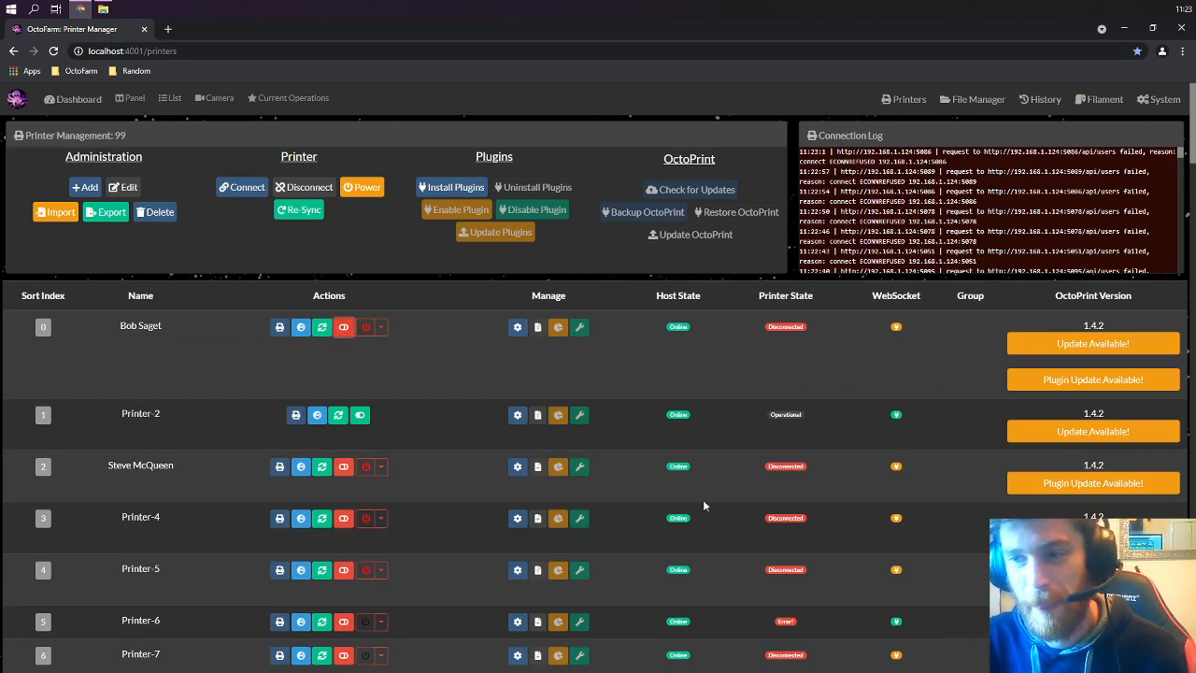
pyautogui.click(132, 110)
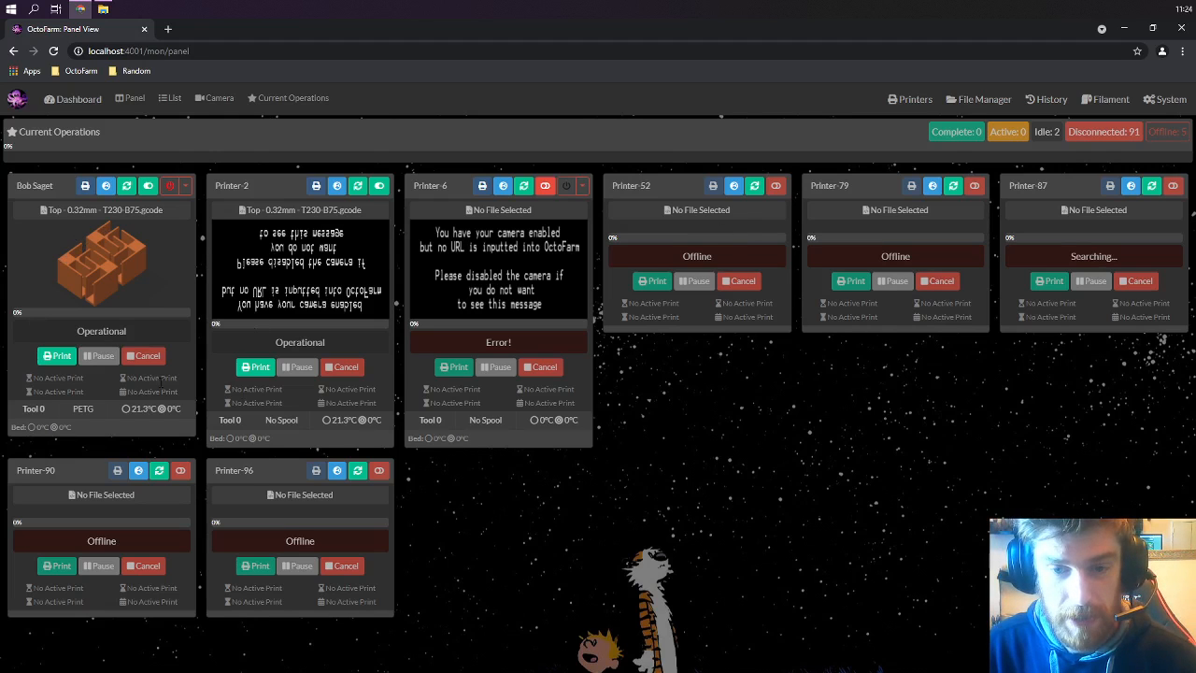
pyautogui.click(58, 362)
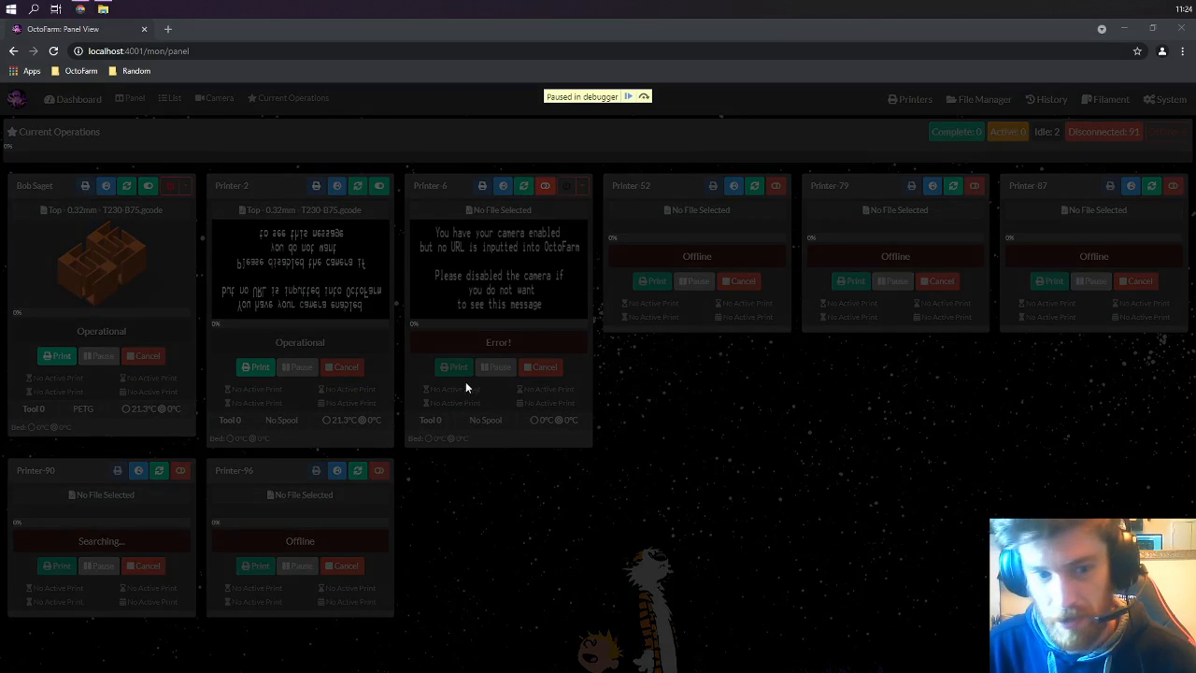
# Step: Reload the panel view and try to open the Bob Saget printer's control window
pyautogui.click(53, 51)
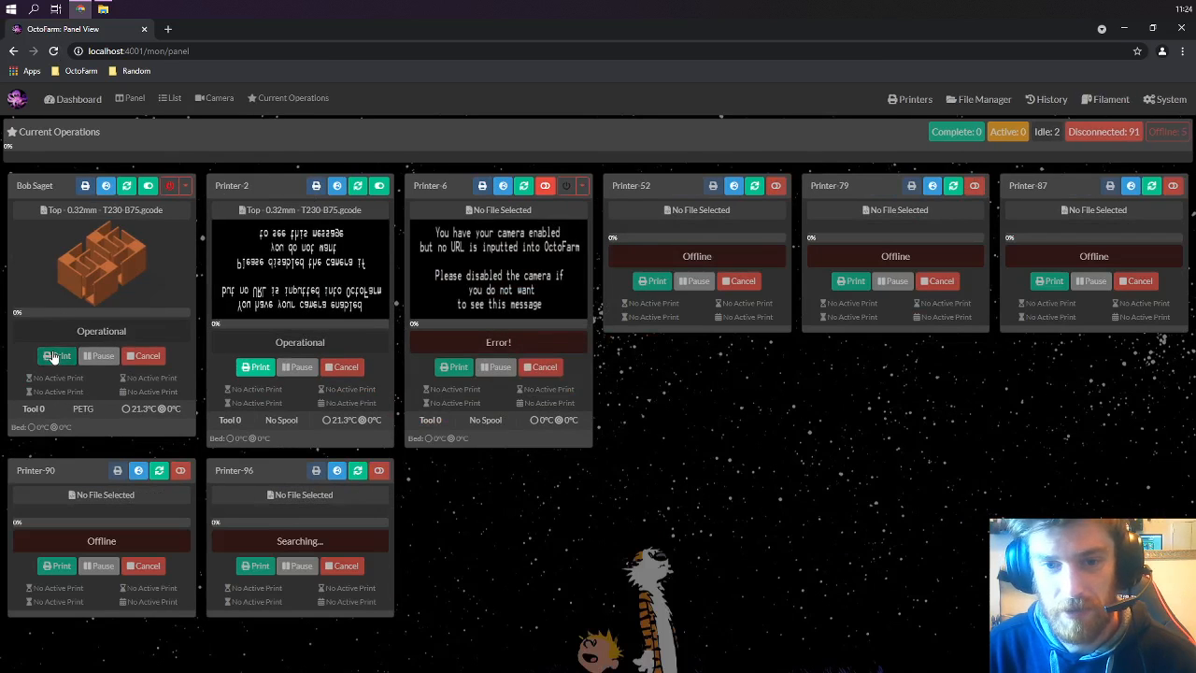
pyautogui.click(85, 187)
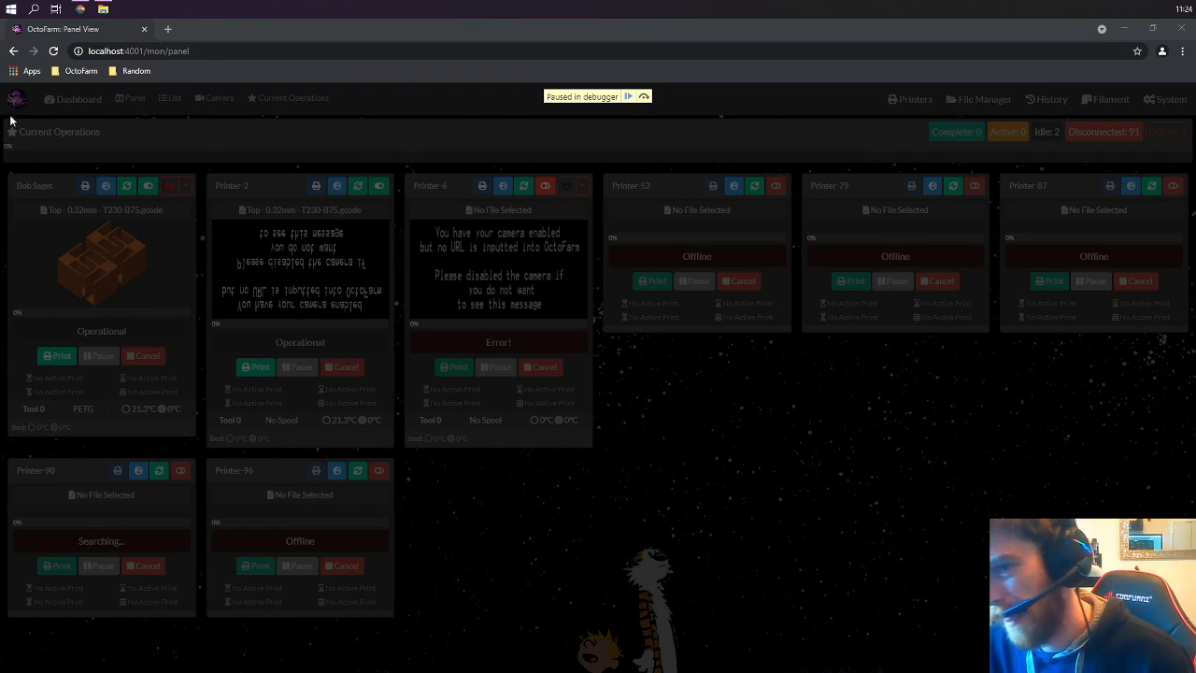
pyautogui.click(54, 51)
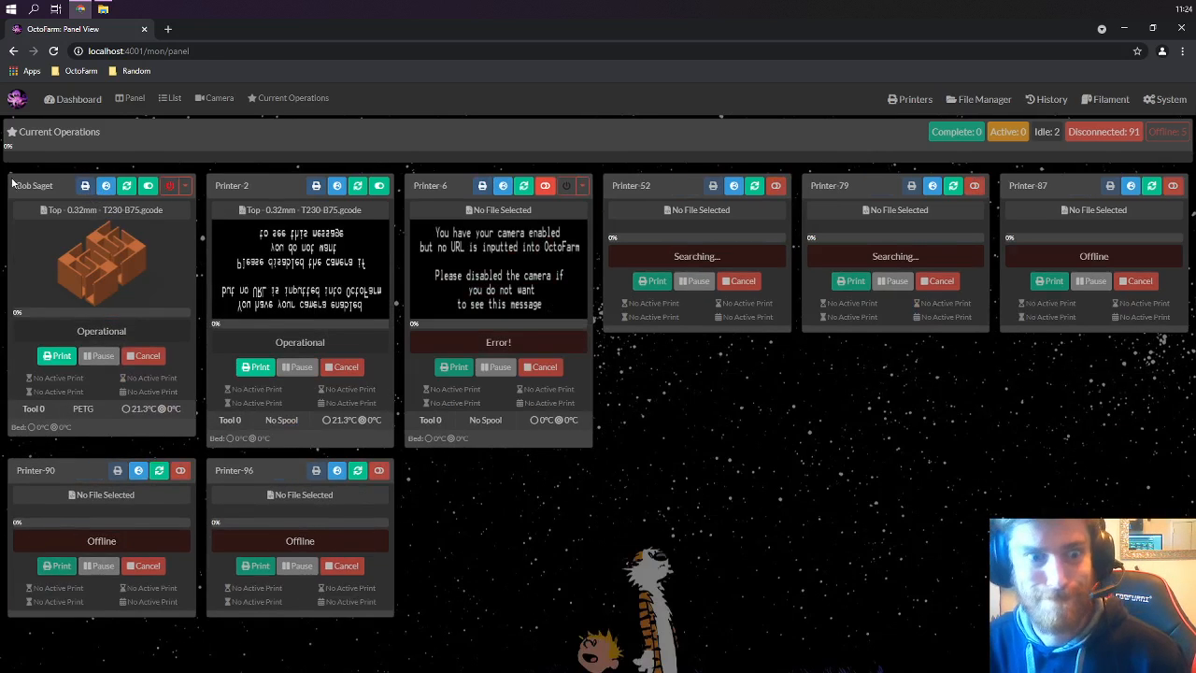
# Step: Start printing Top - 0.32mm - T230-B75.gcode on Printer-2 from its control window, and close the window
pyautogui.click(325, 184)
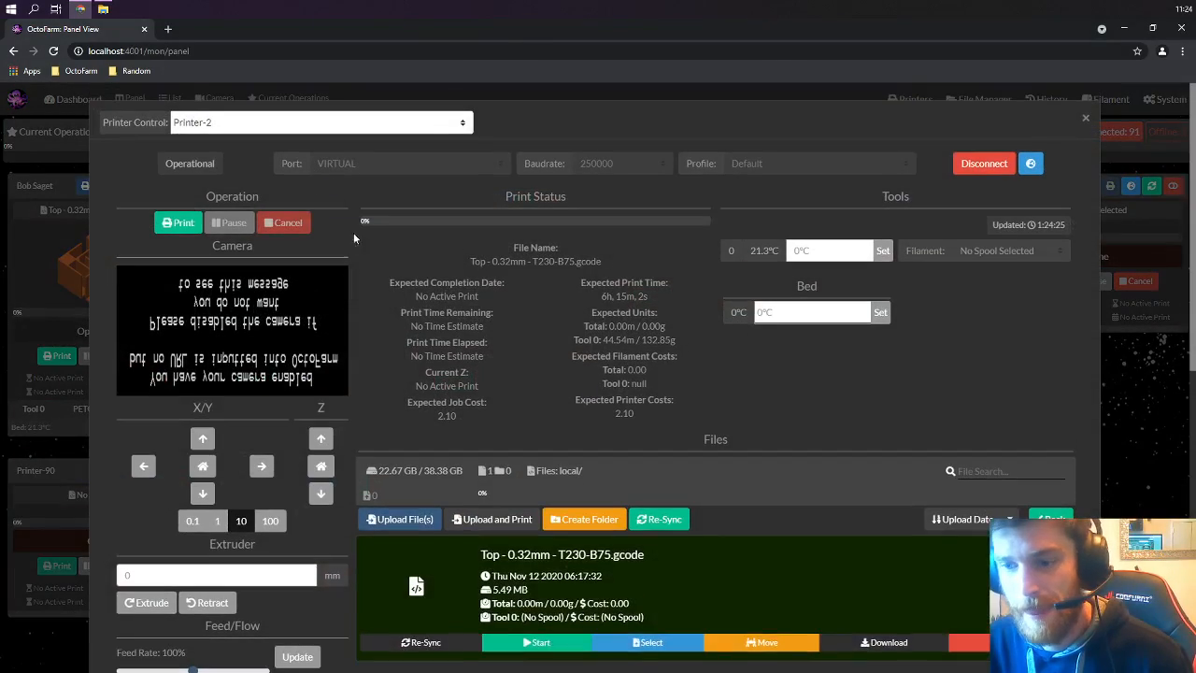
pyautogui.click(536, 642)
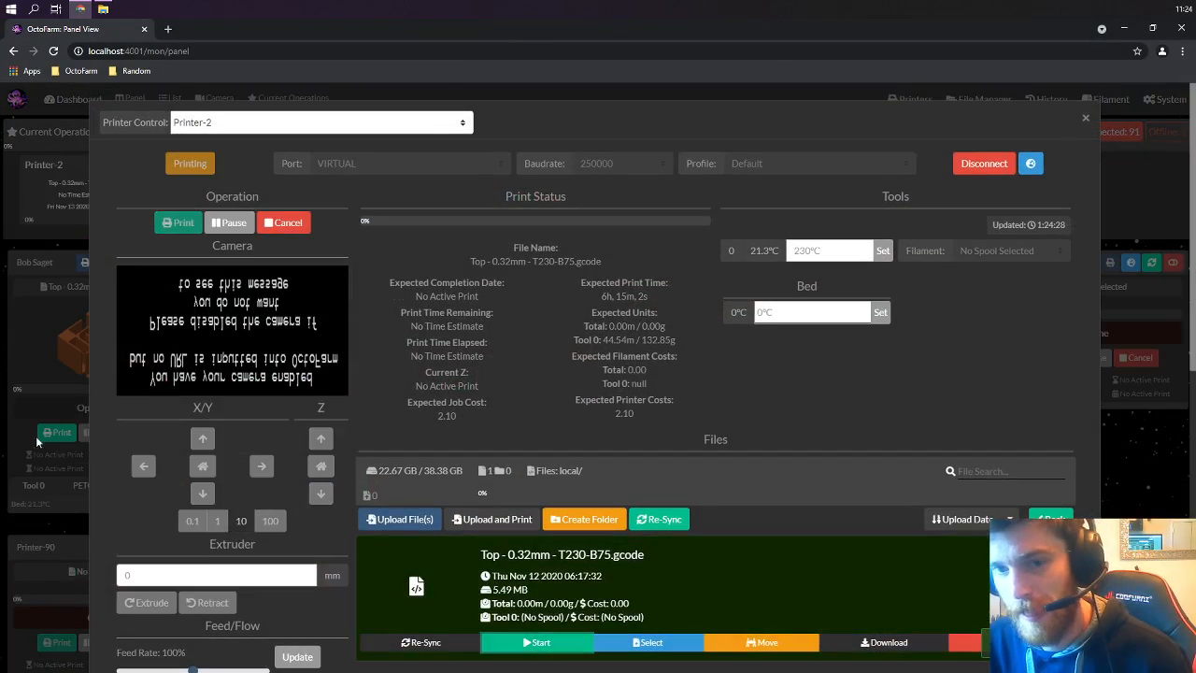
pyautogui.click(38, 444)
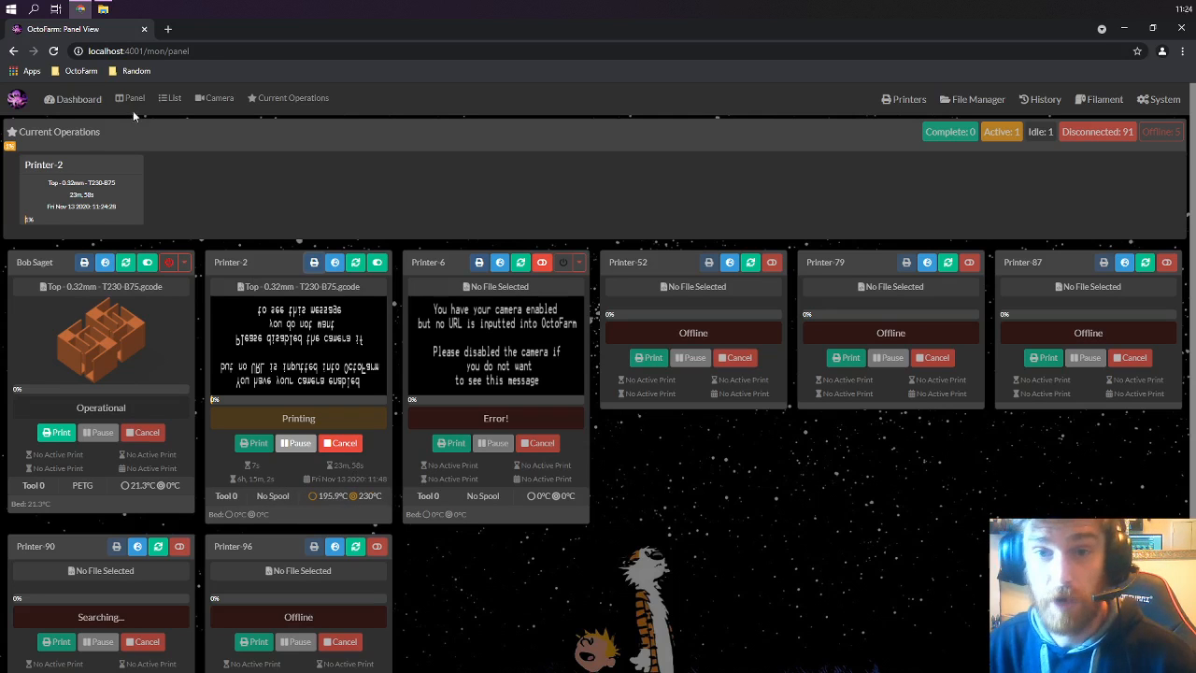
# Step: Try to open the Bob Saget printer's control window from the list view and from the printer manager
pyautogui.click(172, 99)
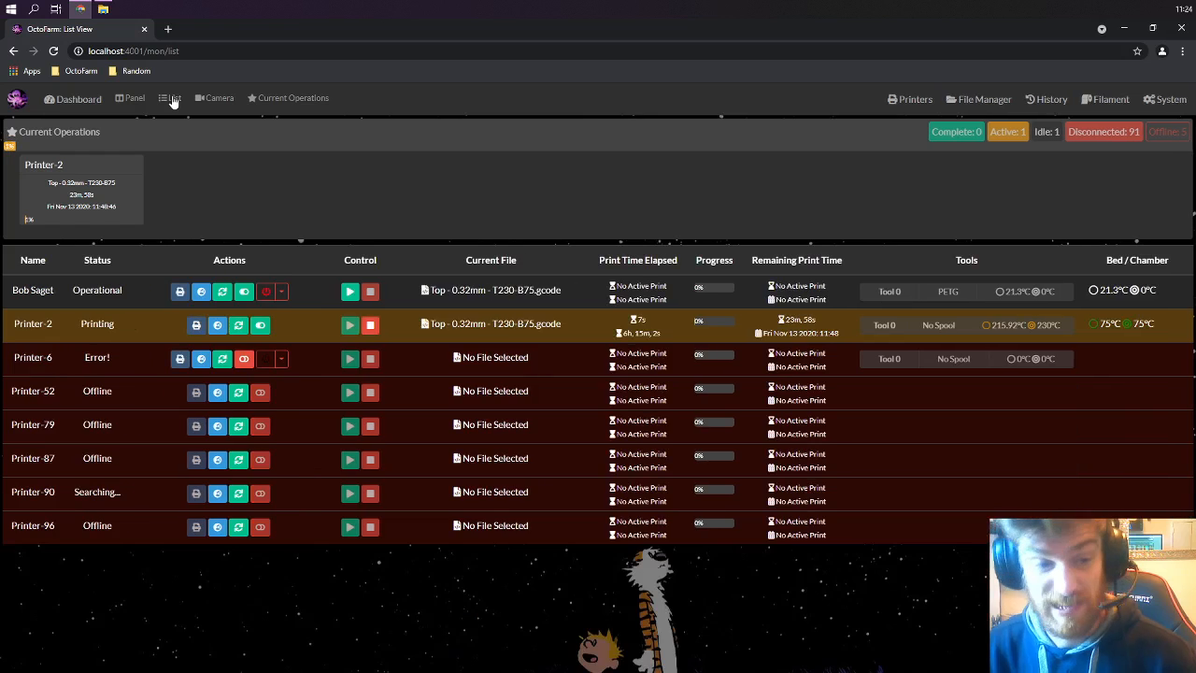
pyautogui.click(180, 293)
pyautogui.click(54, 50)
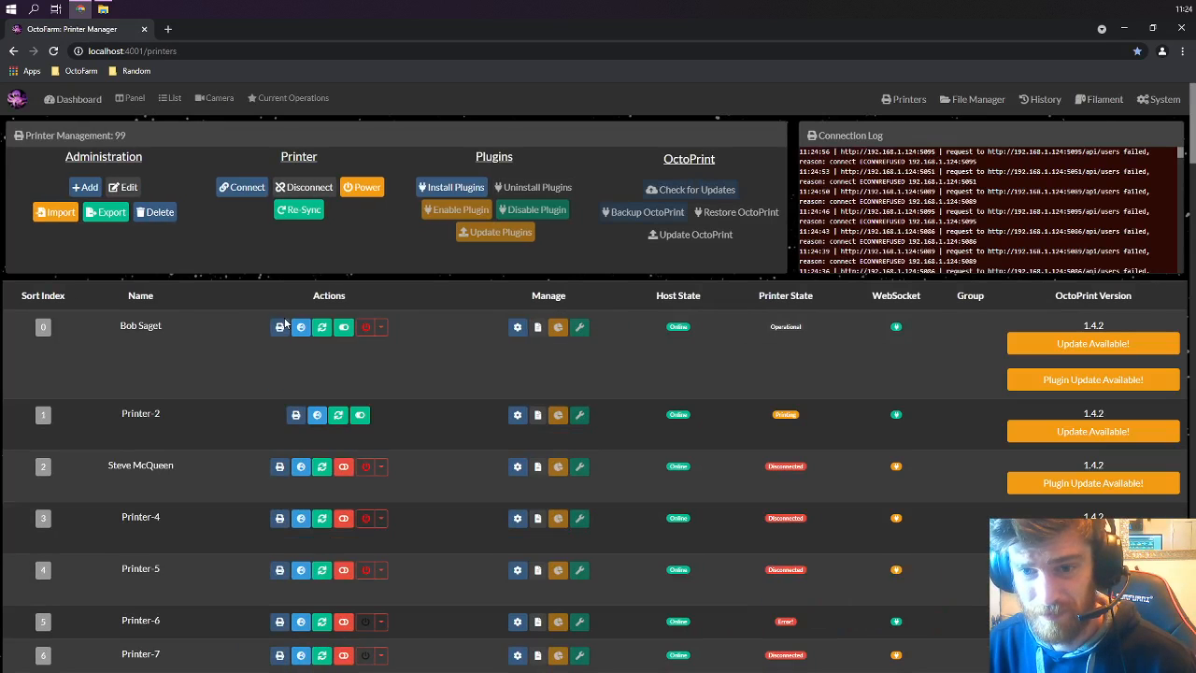
pyautogui.click(280, 326)
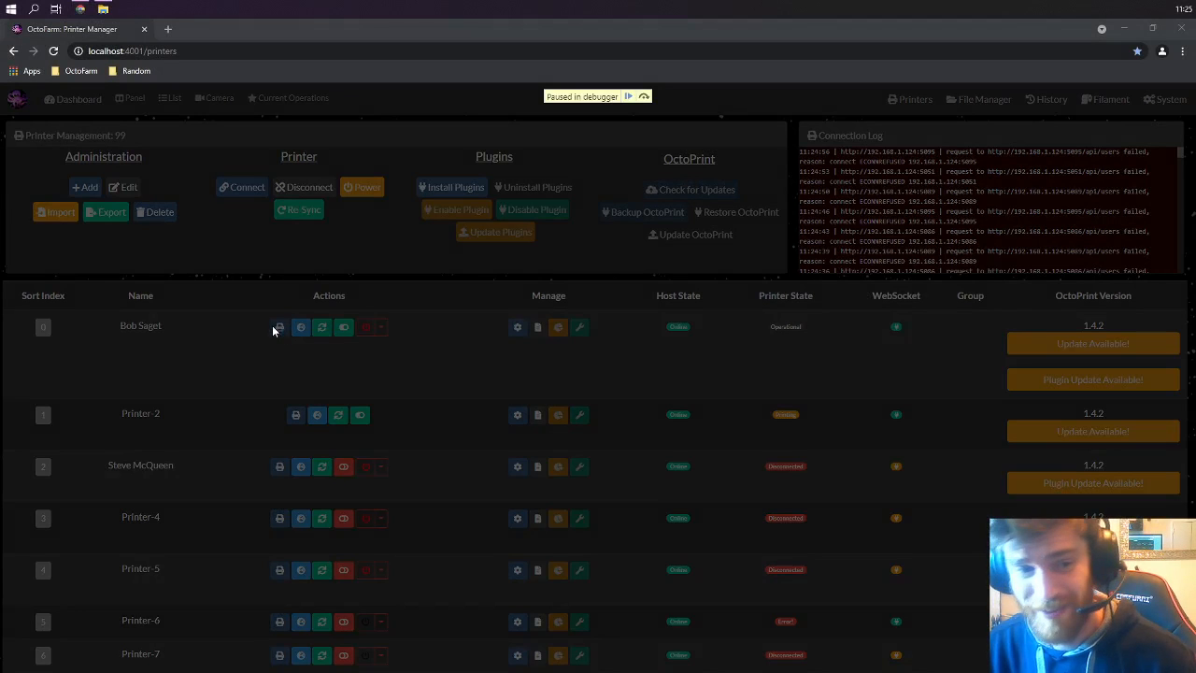
pyautogui.click(53, 52)
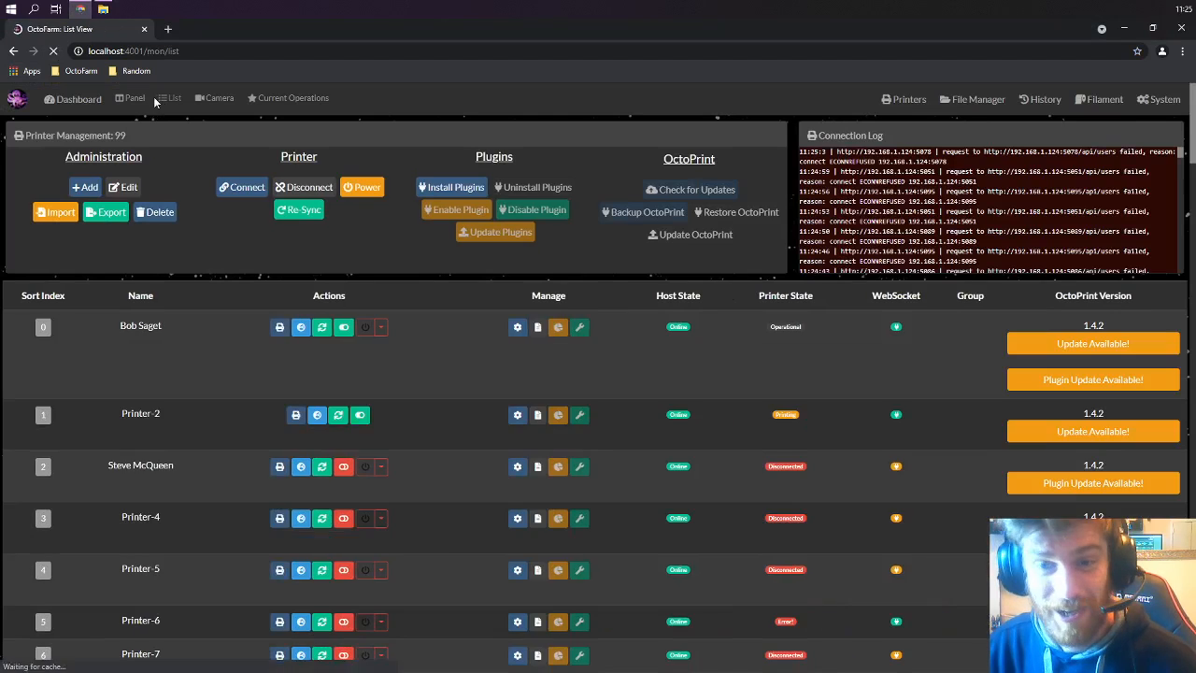
# Step: Check the printers in the list view and the print details in the camera view, and return to the printer manager
pyautogui.click(168, 98)
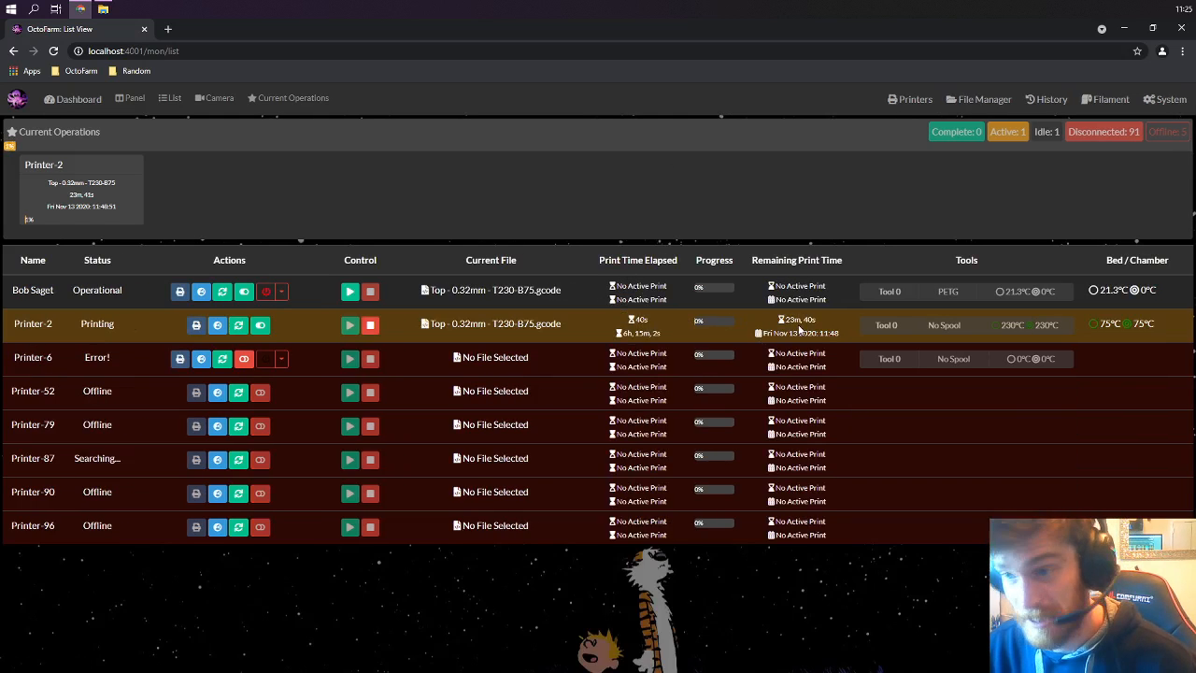
pyautogui.click(224, 98)
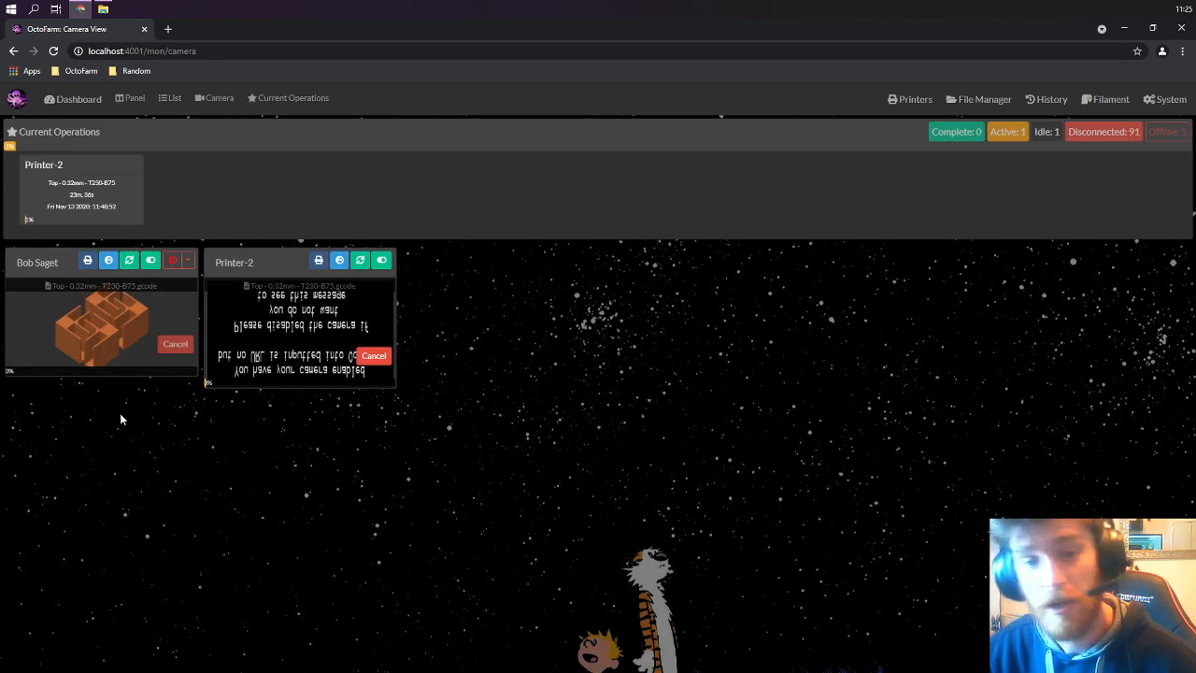
pyautogui.moveTo(110, 348)
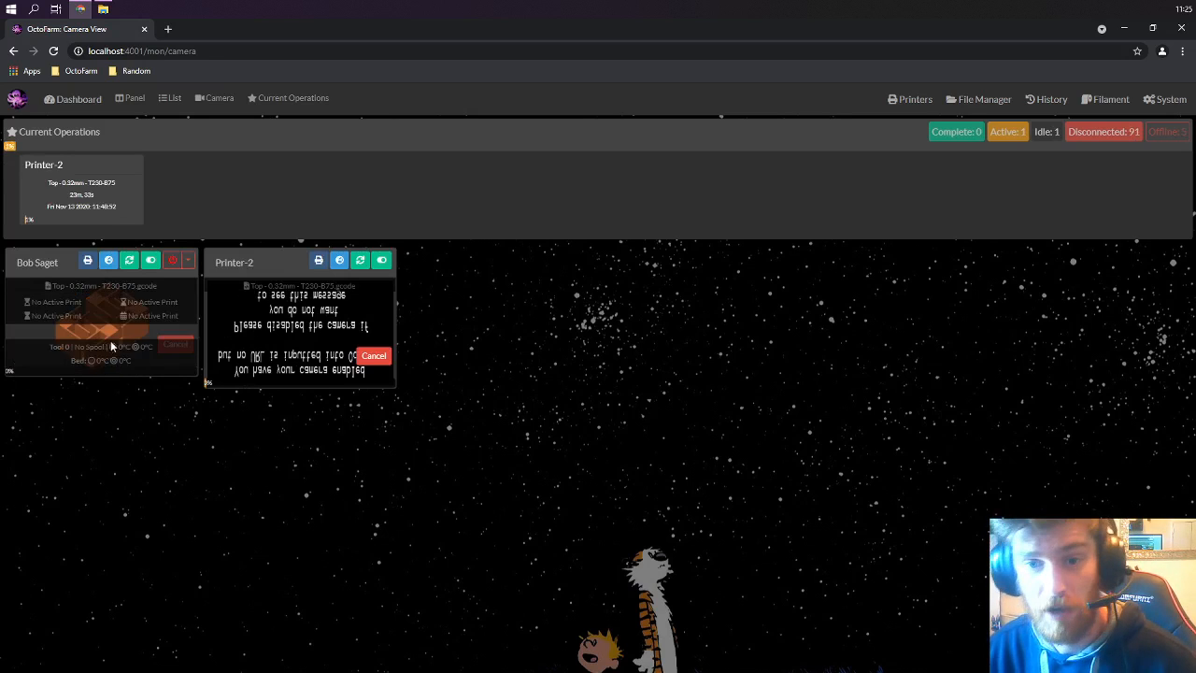
pyautogui.moveTo(312, 337)
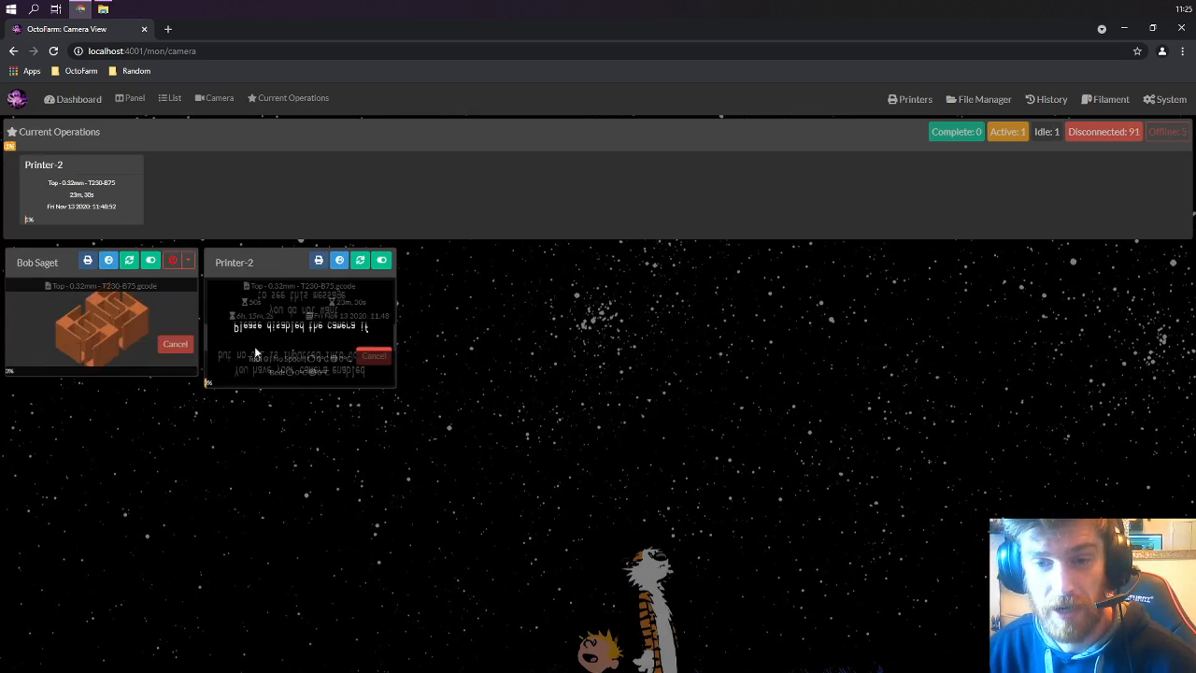
pyautogui.moveTo(140, 312)
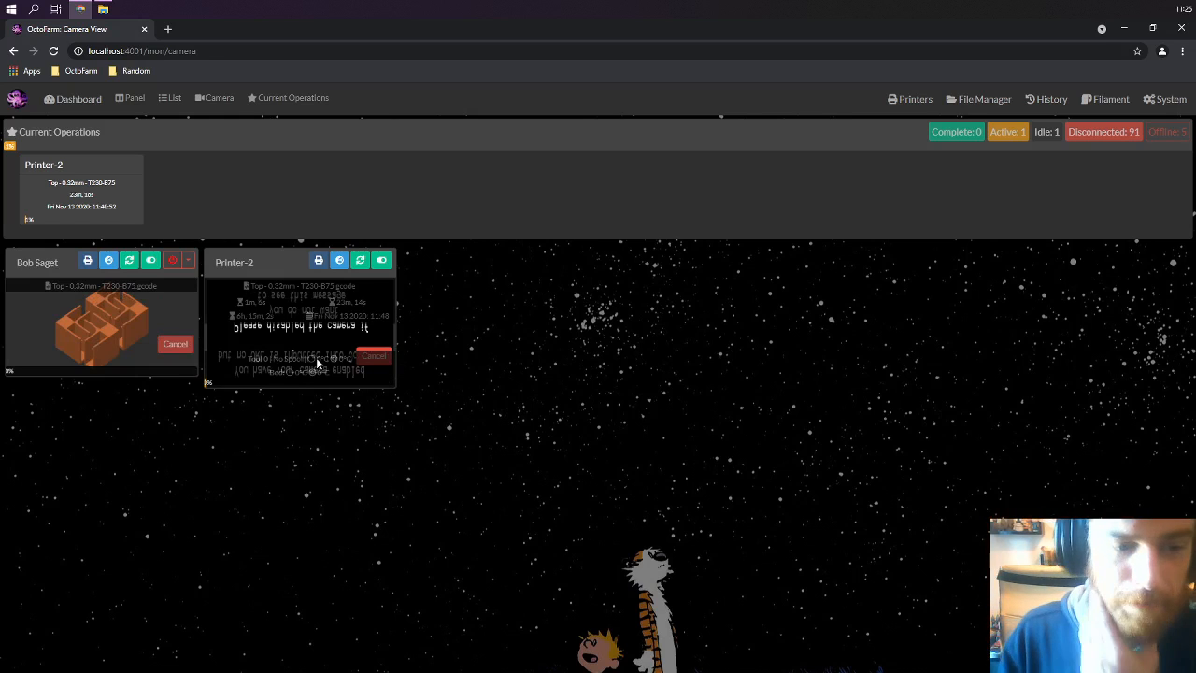
pyautogui.click(911, 100)
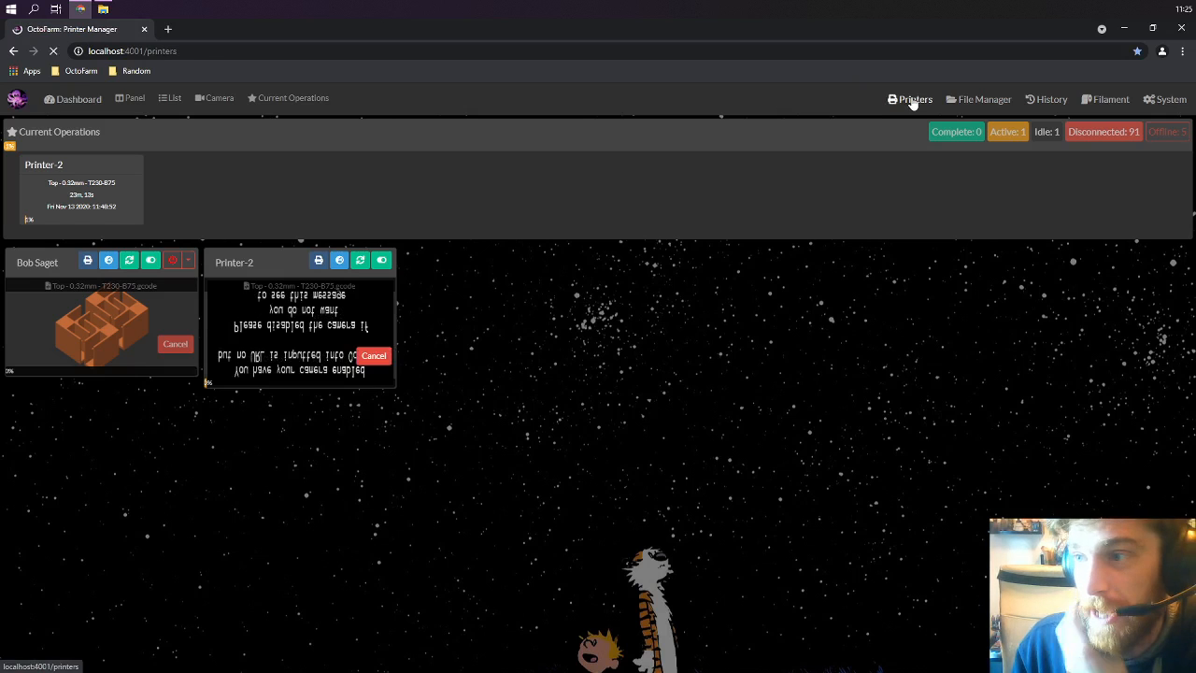